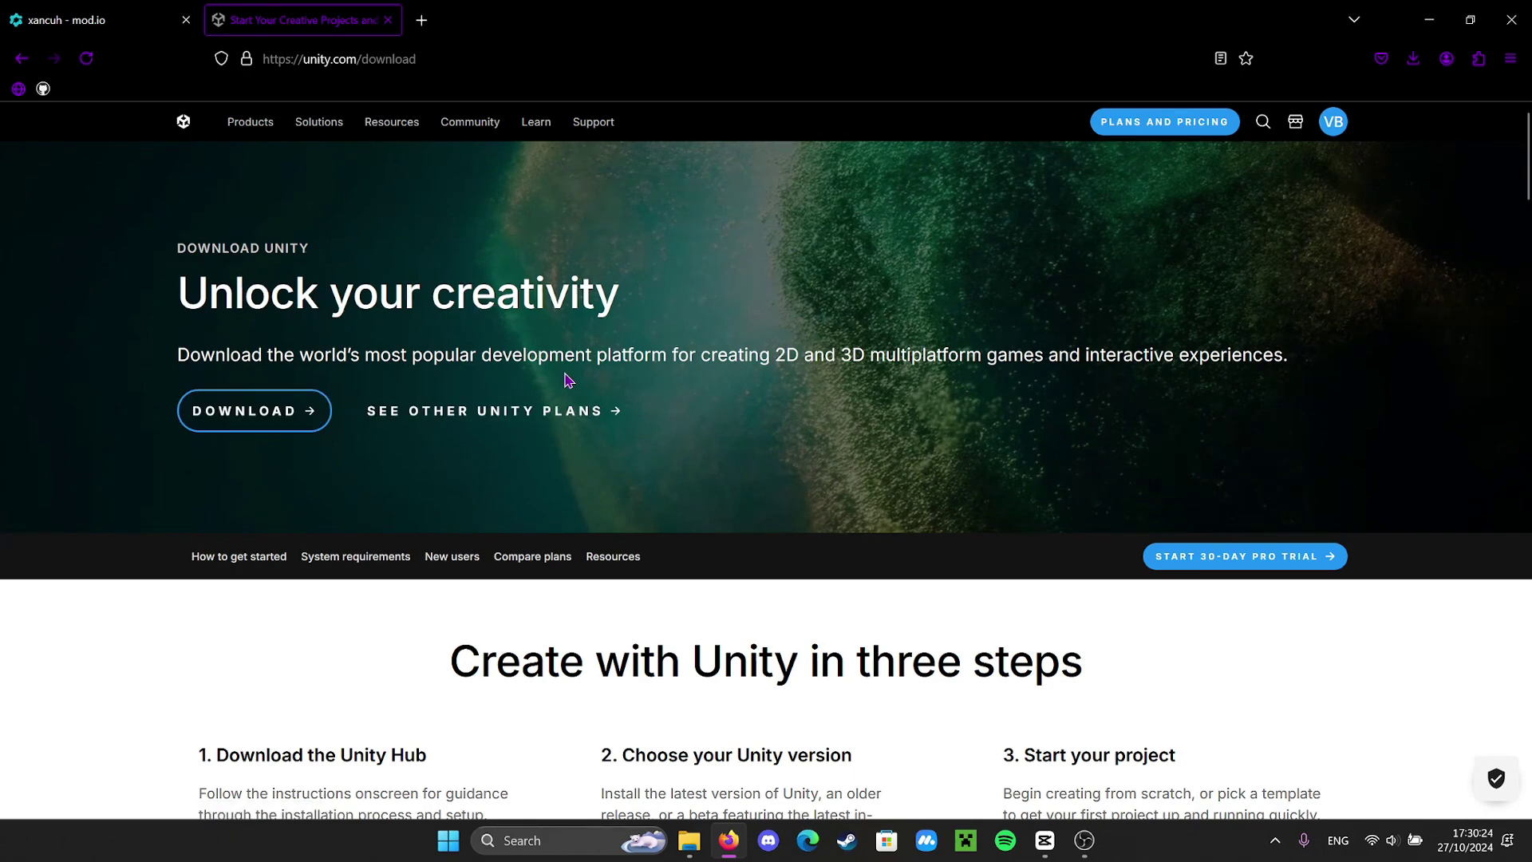
# Download the UnityHubSetup.exe installer (192 MB) from the unity.com/download page
pyautogui.click(247, 410)
# Install Unity Hub 3.9.1 by accepting the licence, installing, and finishing the wizard
pyautogui.moveTo(790, 252); pyautogui.dragTo(841, 239)
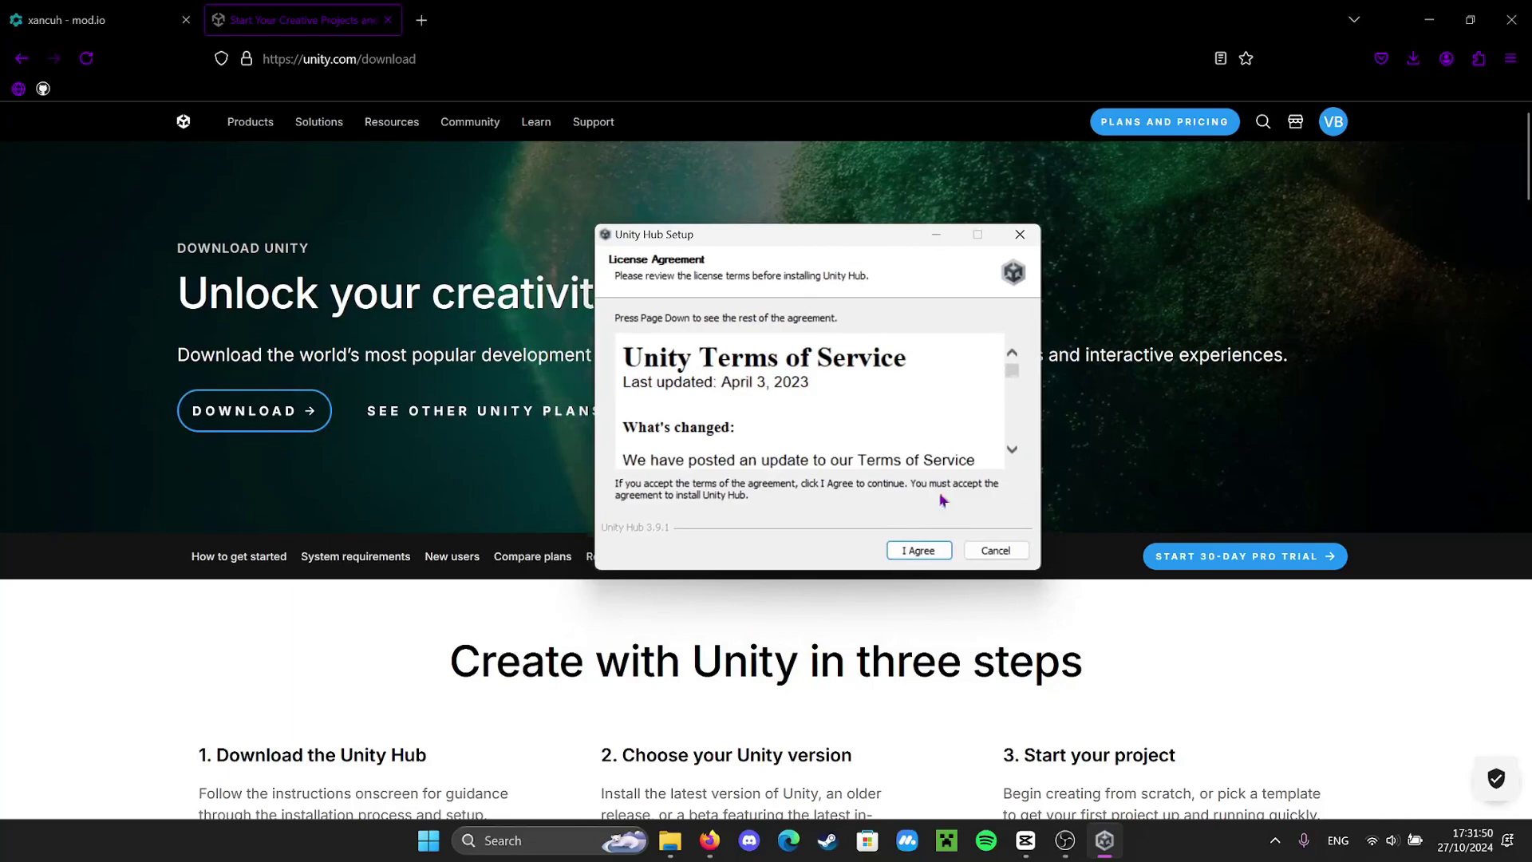
pyautogui.click(944, 552)
pyautogui.click(902, 551)
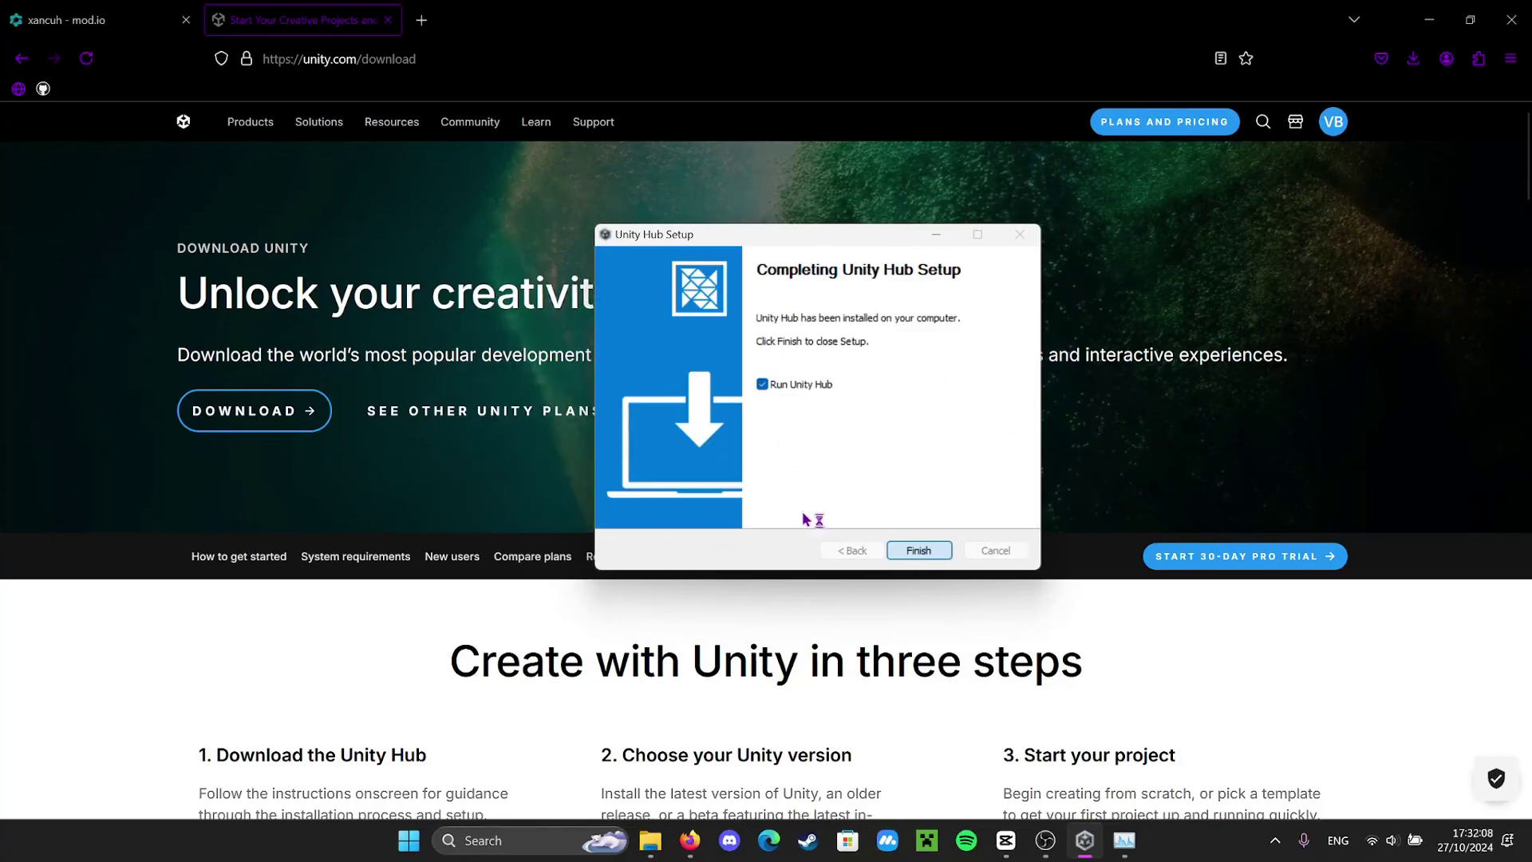
pyautogui.click(917, 550)
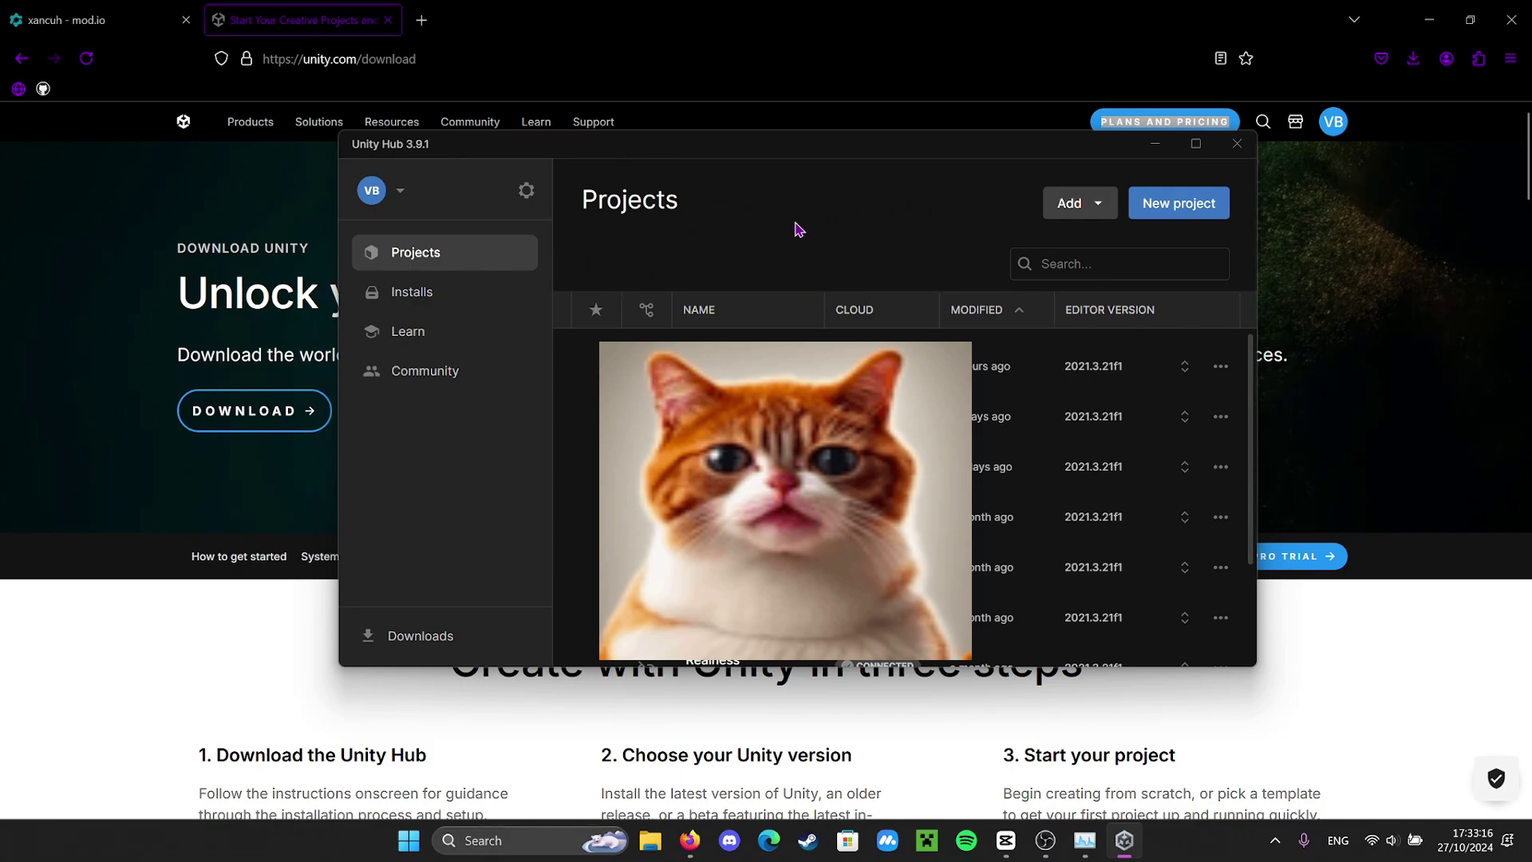
# Show the Installs page and compare its Official releases and Pre-releases tabs
pyautogui.click(404, 292)
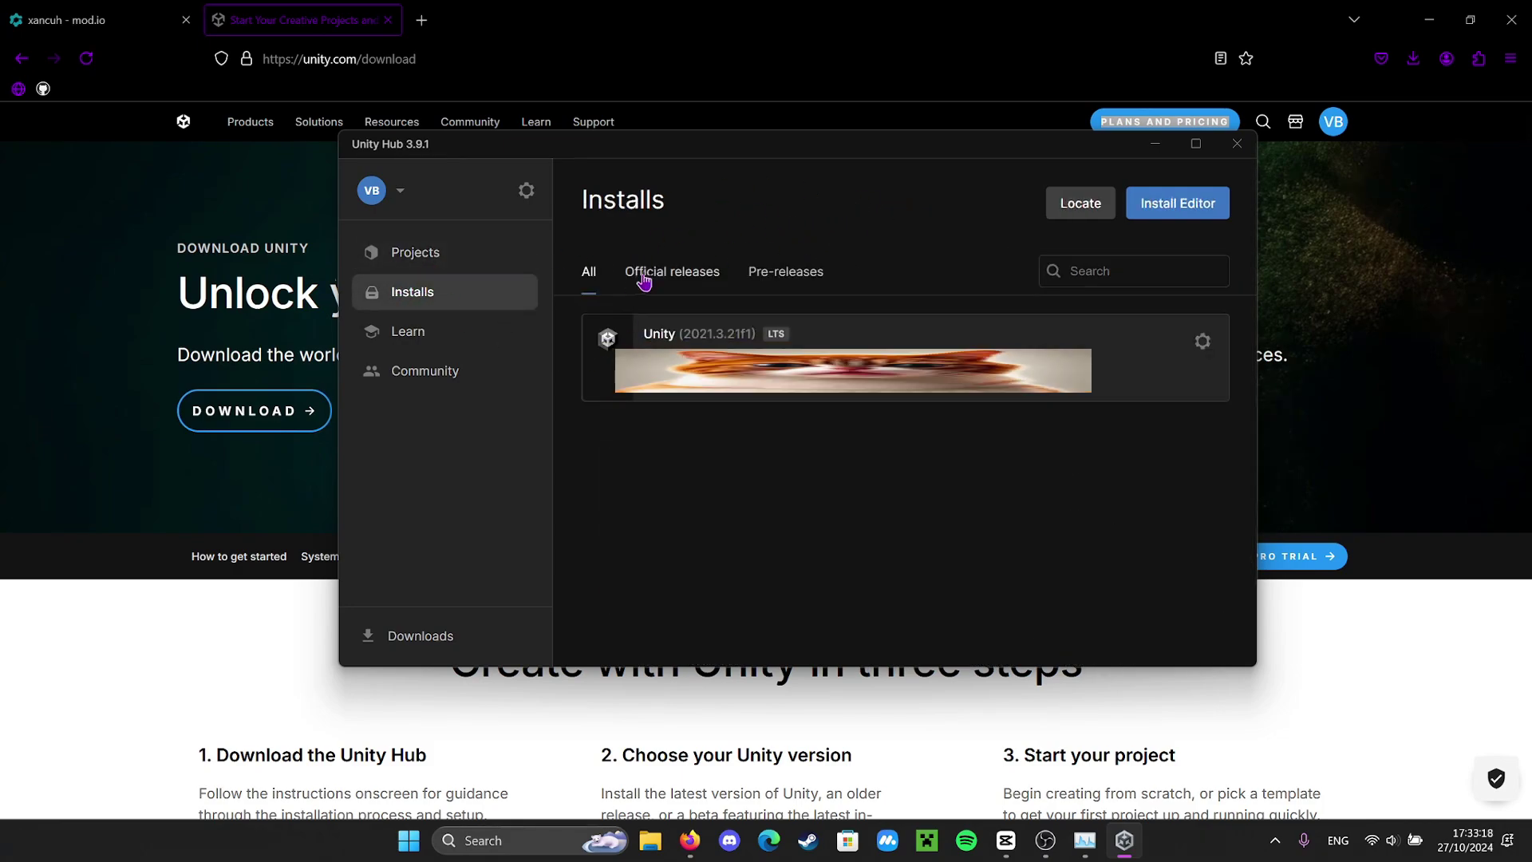
pyautogui.click(646, 279)
pyautogui.click(788, 273)
pyautogui.click(682, 276)
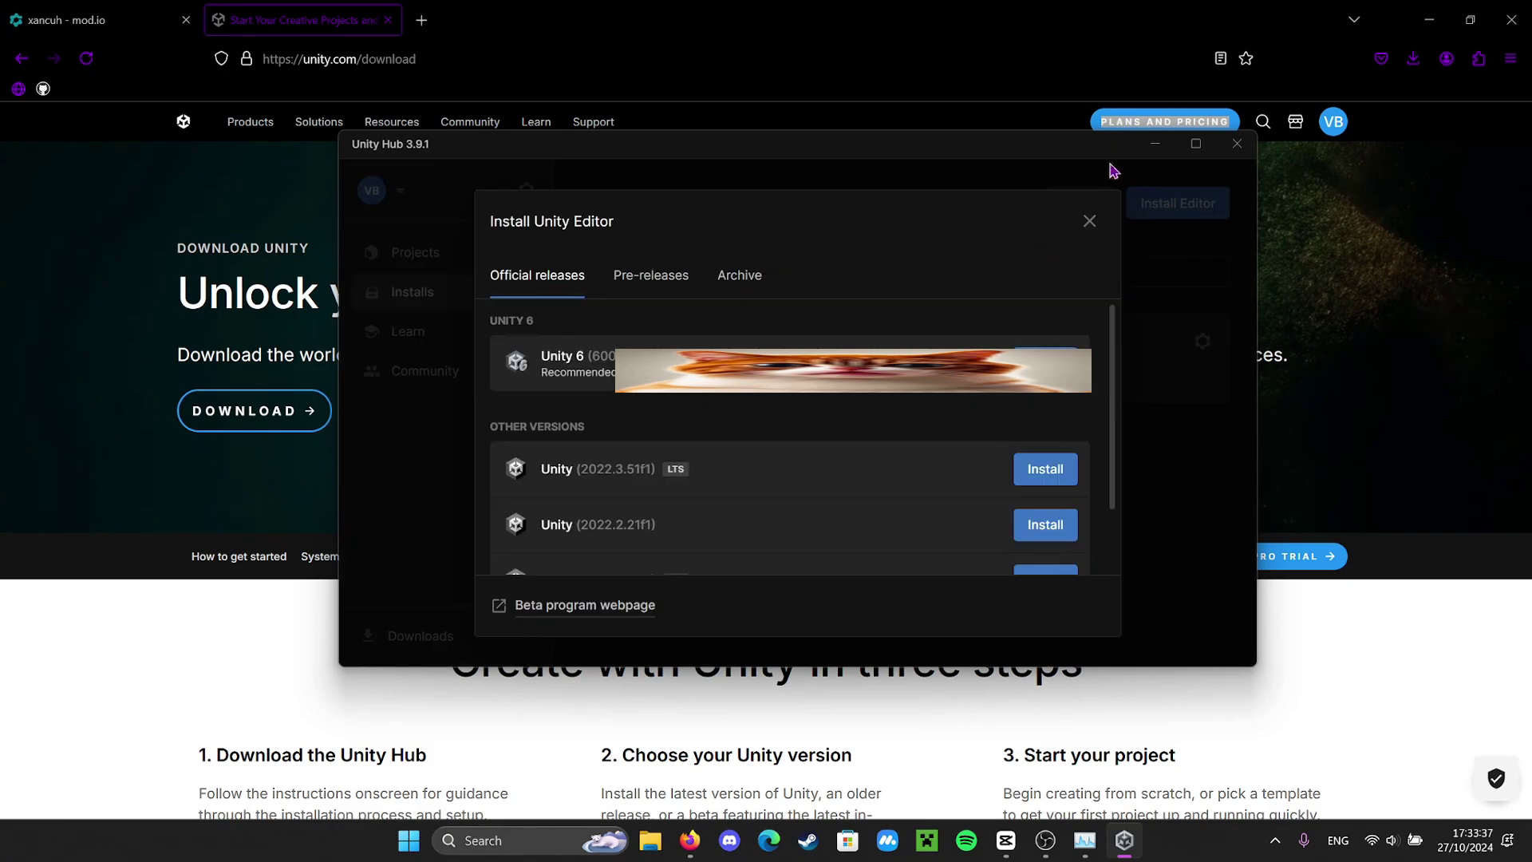
# Browse the Install Editor version list's release tabs, then close it
pyautogui.click(1089, 221)
pyautogui.click(1178, 203)
pyautogui.click(1089, 221)
pyautogui.click(1179, 203)
pyautogui.scroll(-1, 694, 487)
pyautogui.scroll(1, 630, 471)
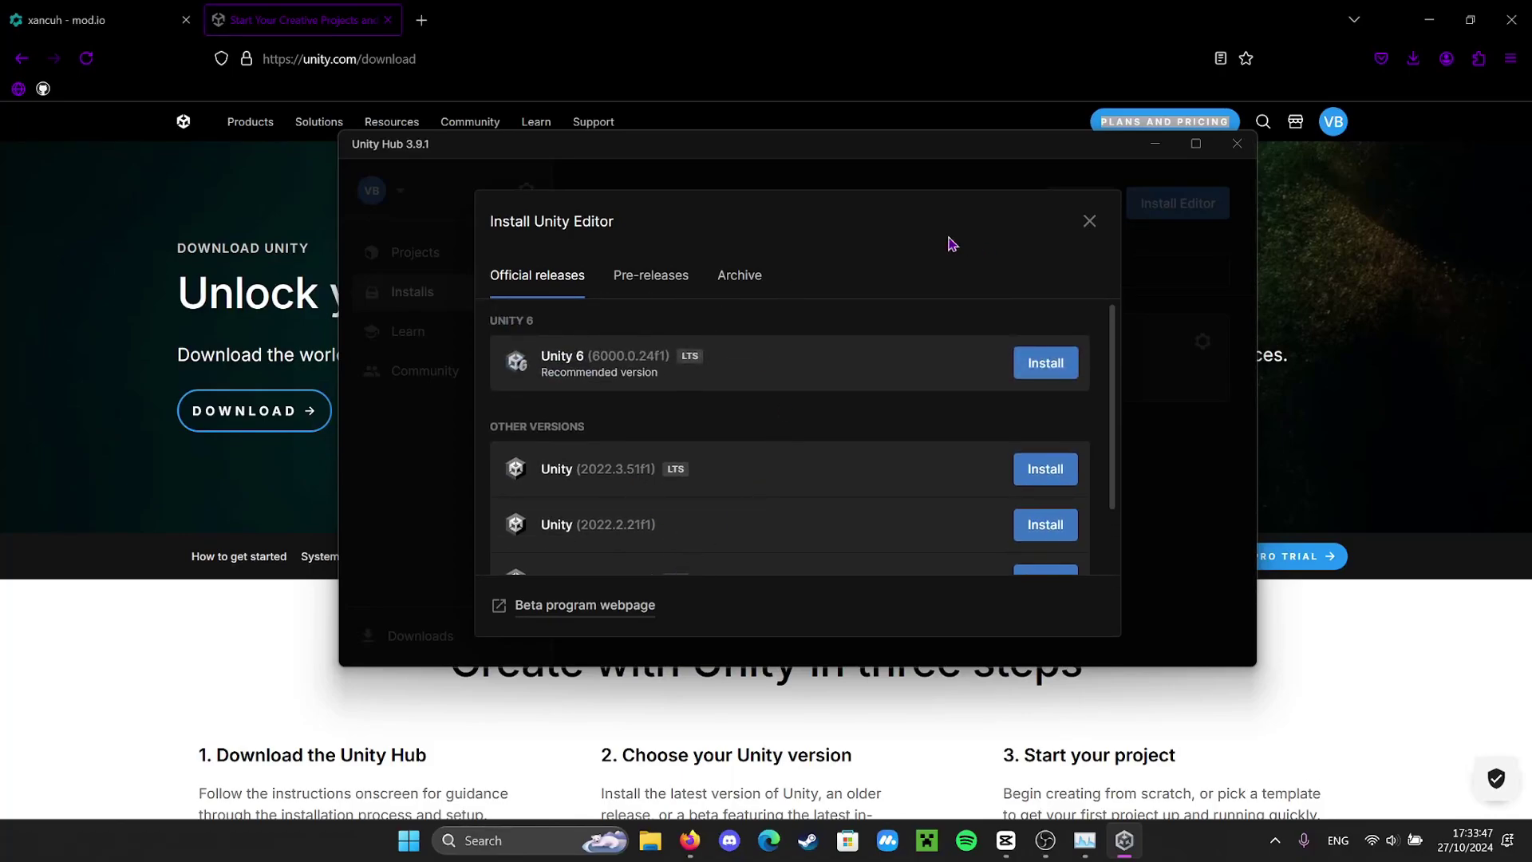
pyautogui.click(651, 275)
pyautogui.click(537, 275)
pyautogui.click(1089, 221)
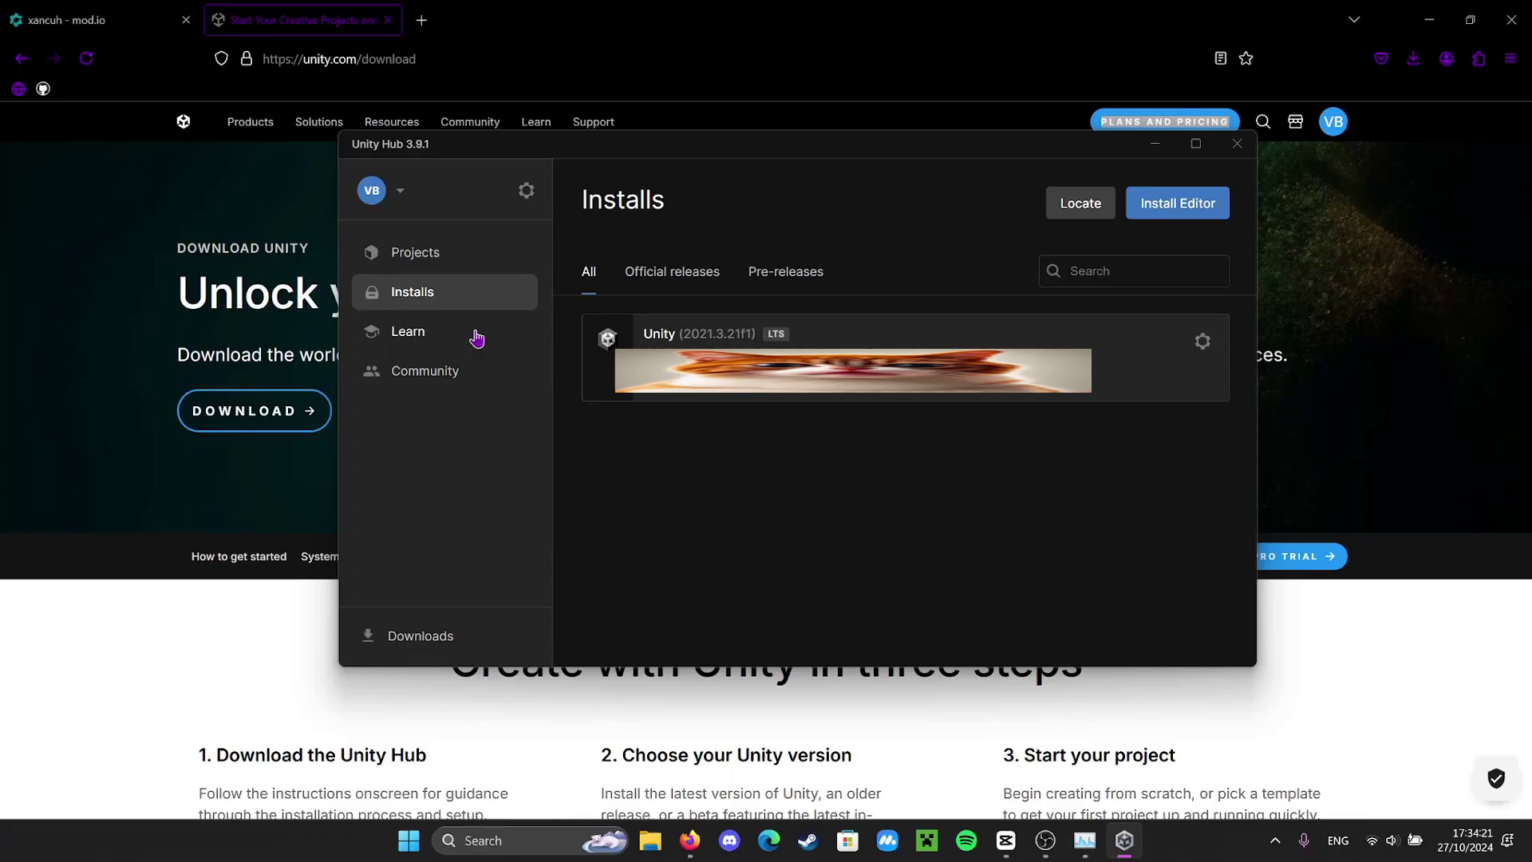
# Create a 3D (Built-In Render Pipeline) project named 'boneleb map'
pyautogui.click(465, 257)
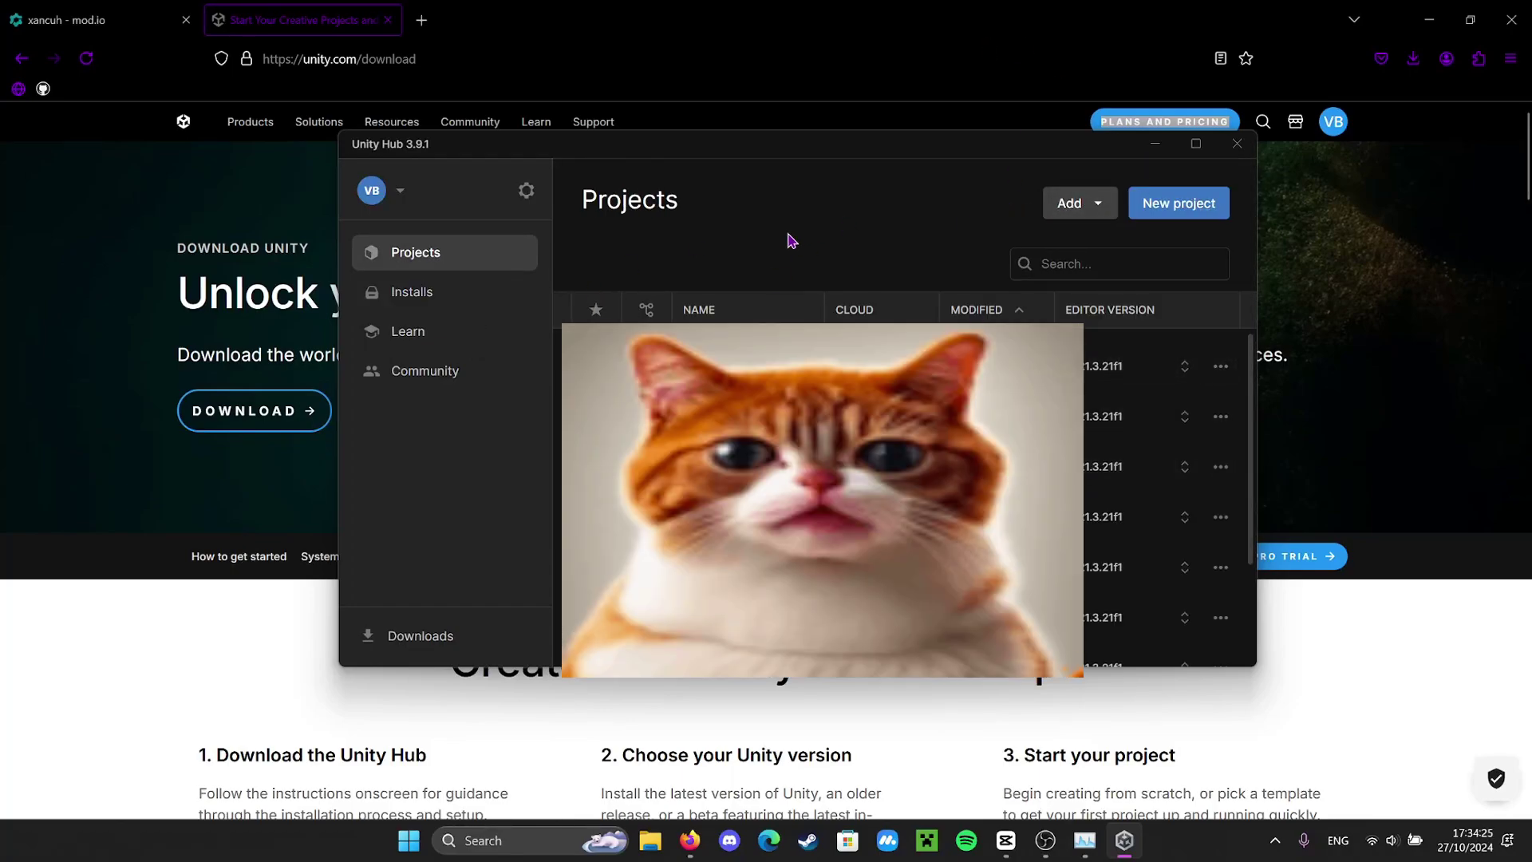
pyautogui.click(1166, 206)
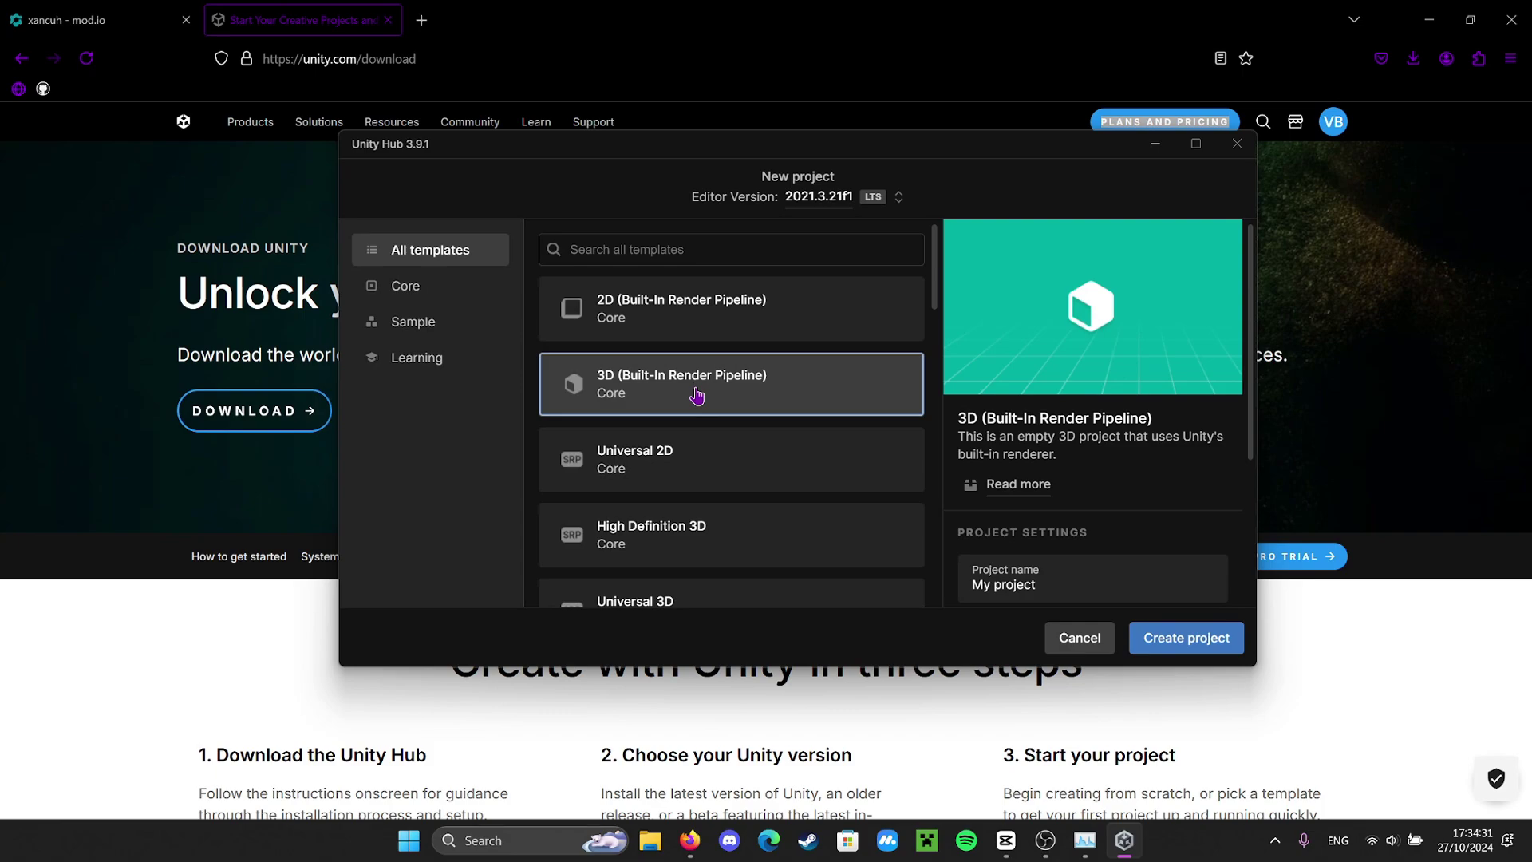
pyautogui.scroll(-1, 695, 388)
pyautogui.scroll(-15, 694, 388)
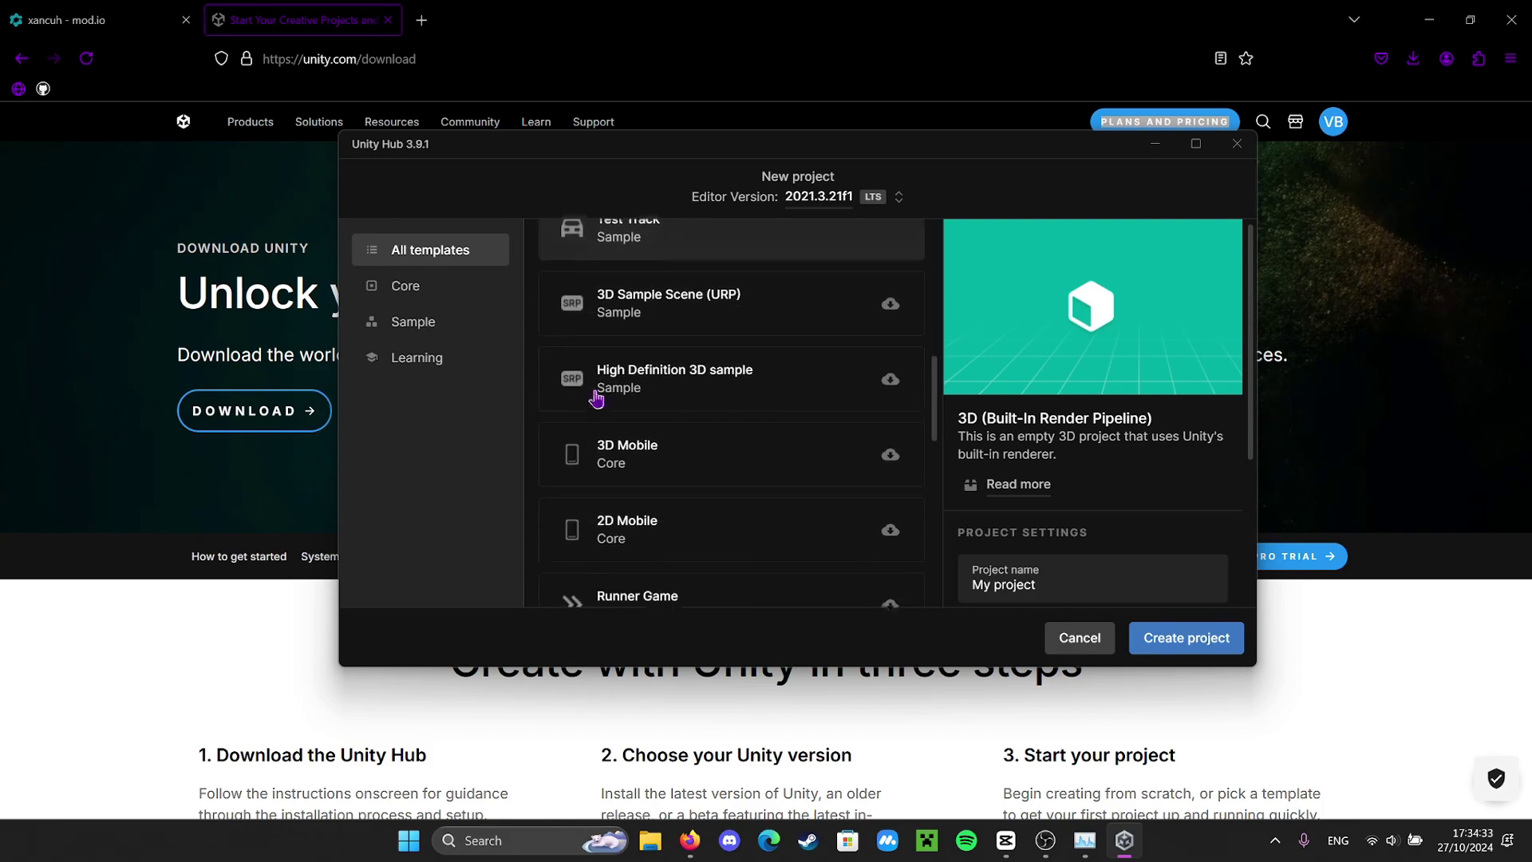
pyautogui.scroll(-5, 765, 339)
pyautogui.scroll(20, 760, 346)
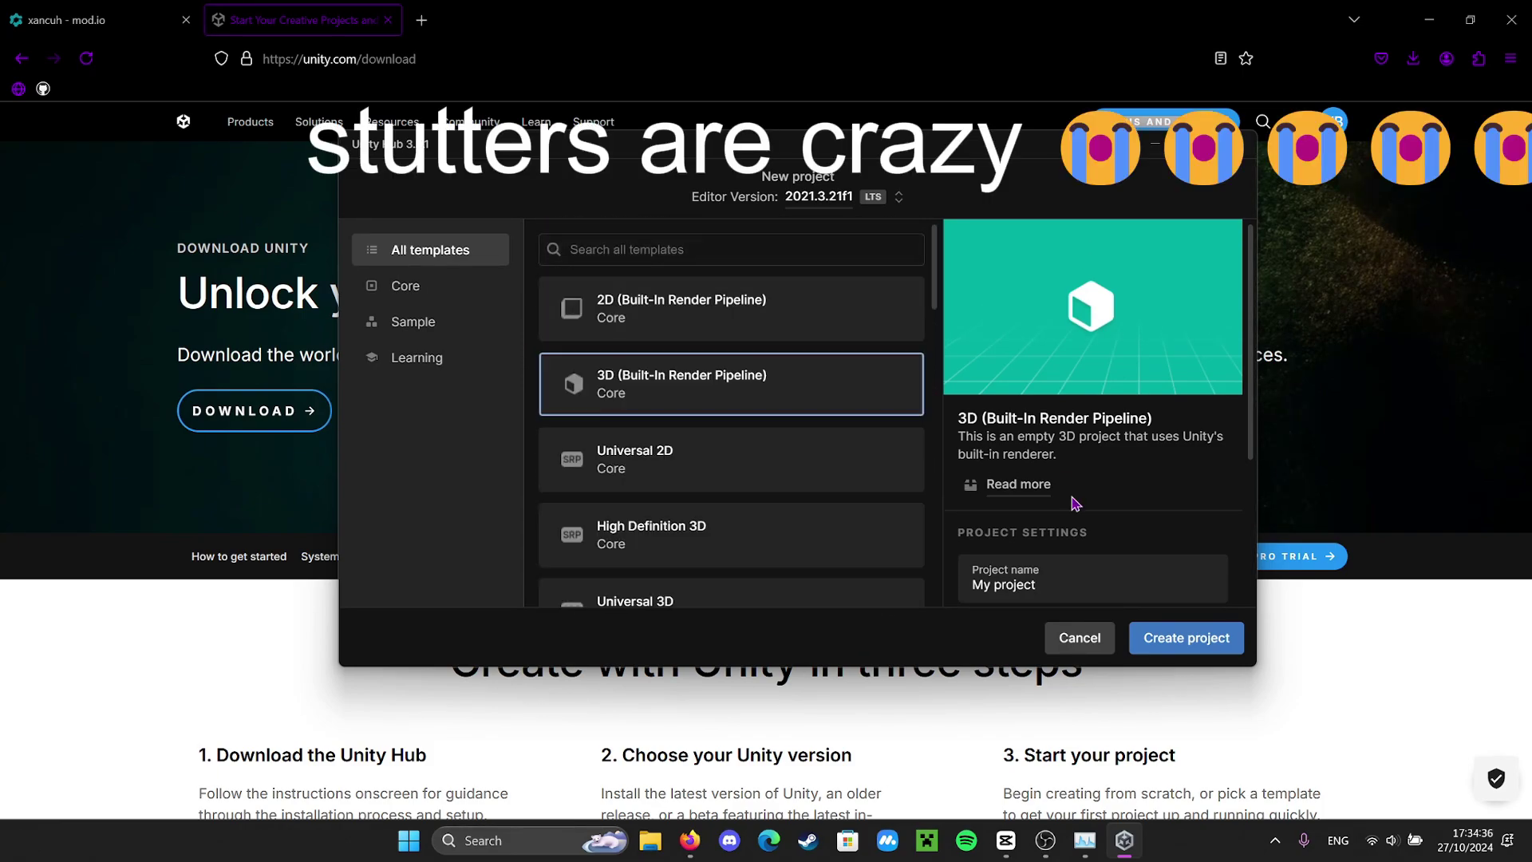
pyautogui.press('BackSpace')
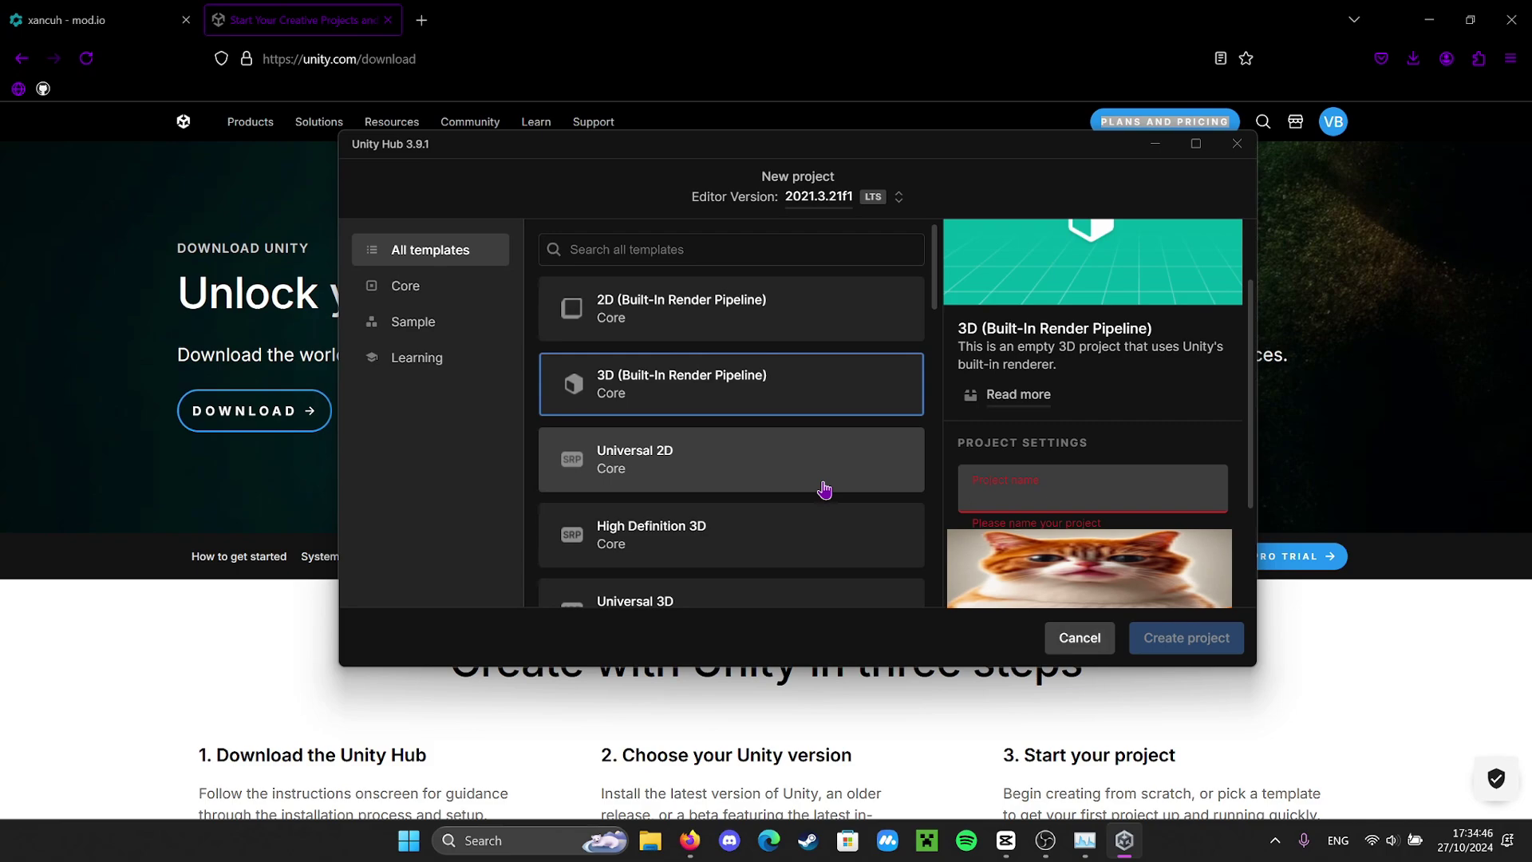
pyautogui.write('boneleb map')
pyautogui.scroll(-2, 1093, 494)
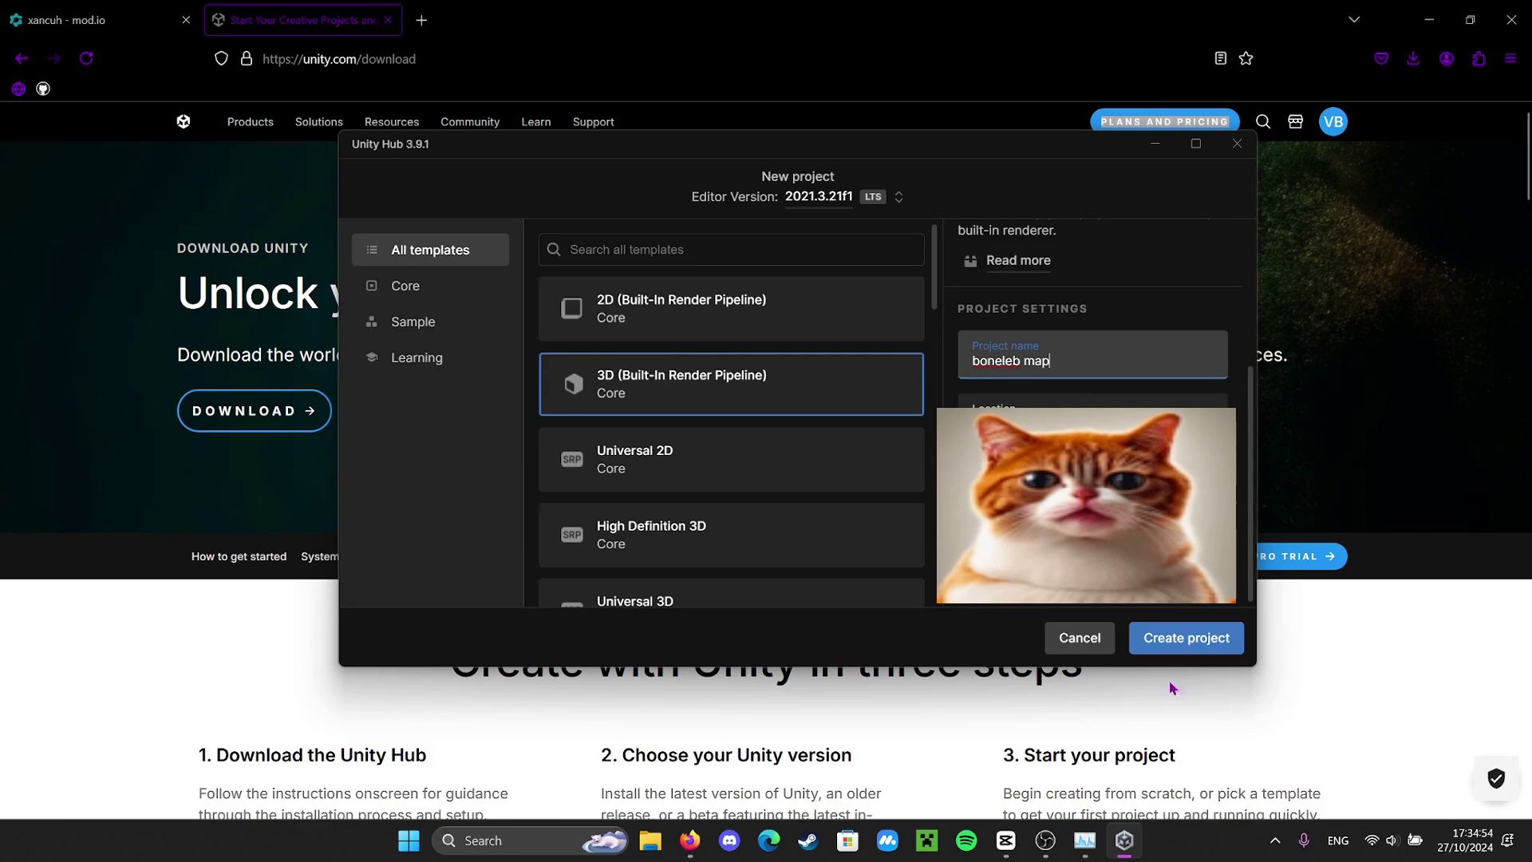
pyautogui.click(1169, 636)
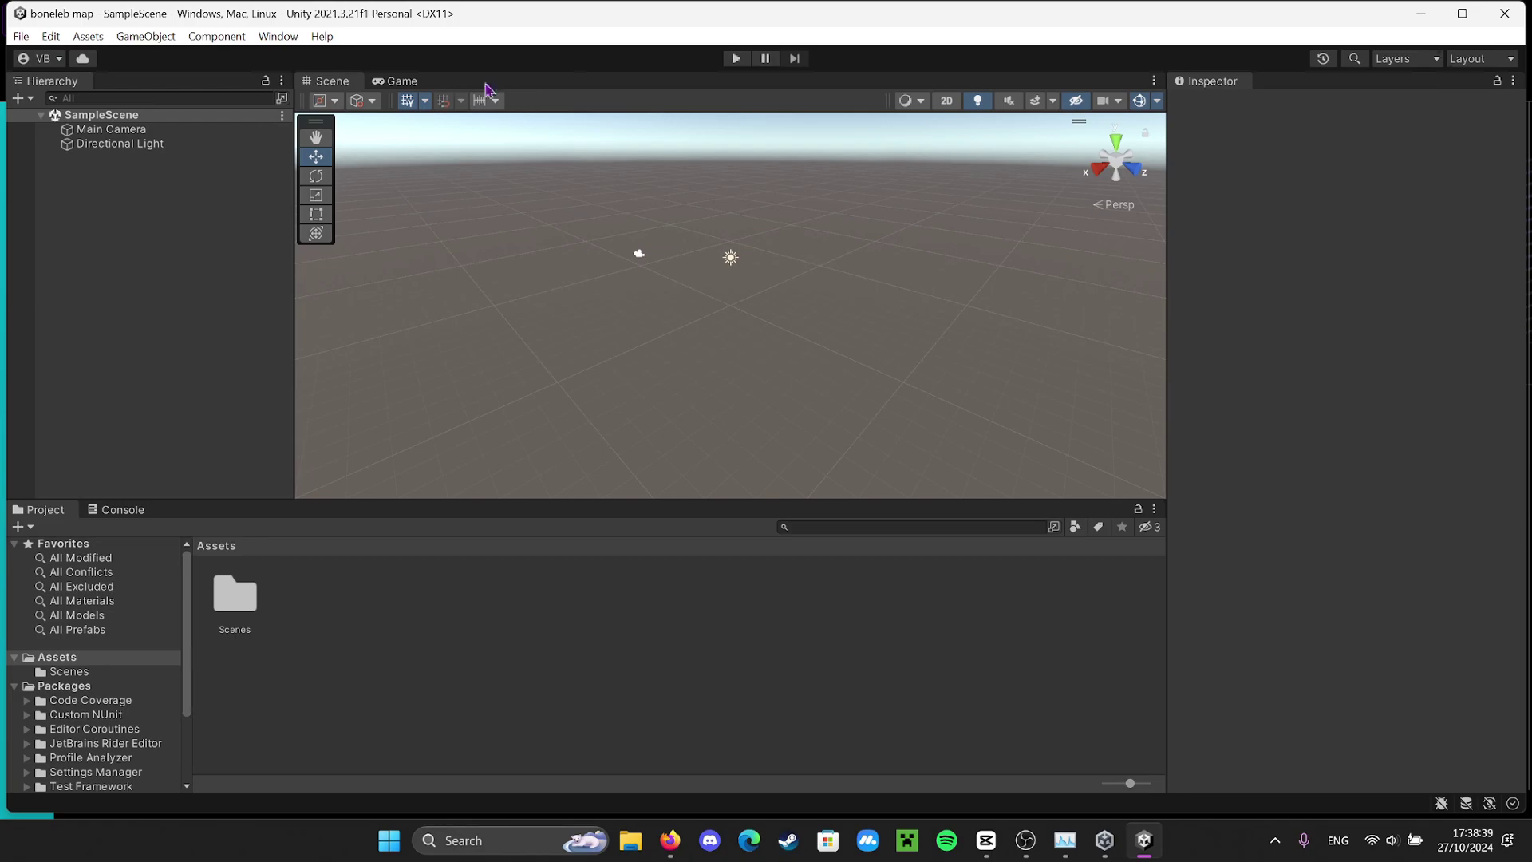
# Maximize the editor, make the Scene view taller and the Hierarchy narrower
pyautogui.click(1462, 13)
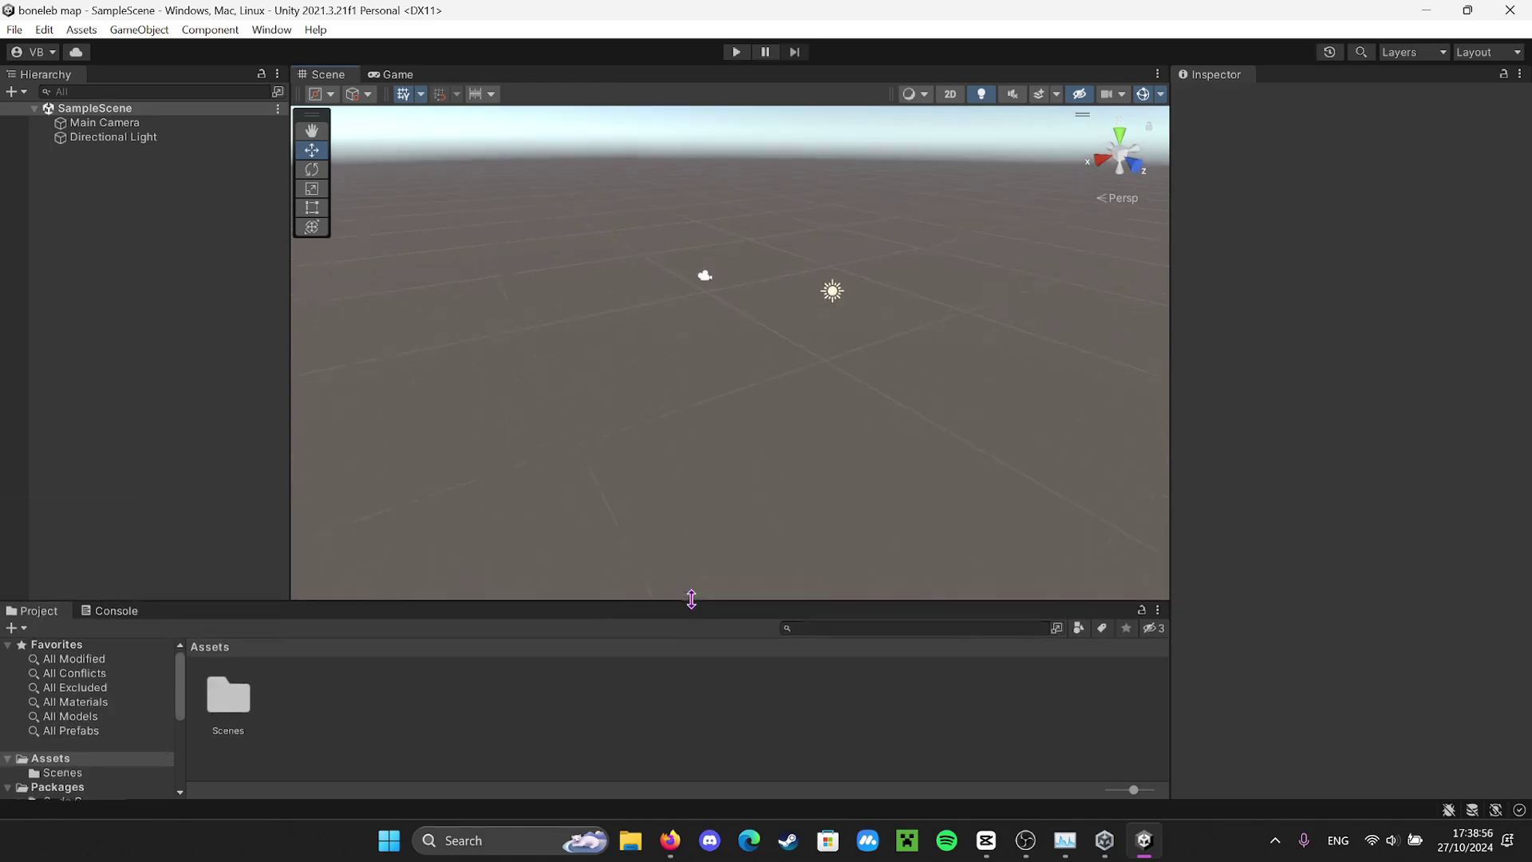
pyautogui.moveTo(694, 601); pyautogui.dragTo(685, 612)
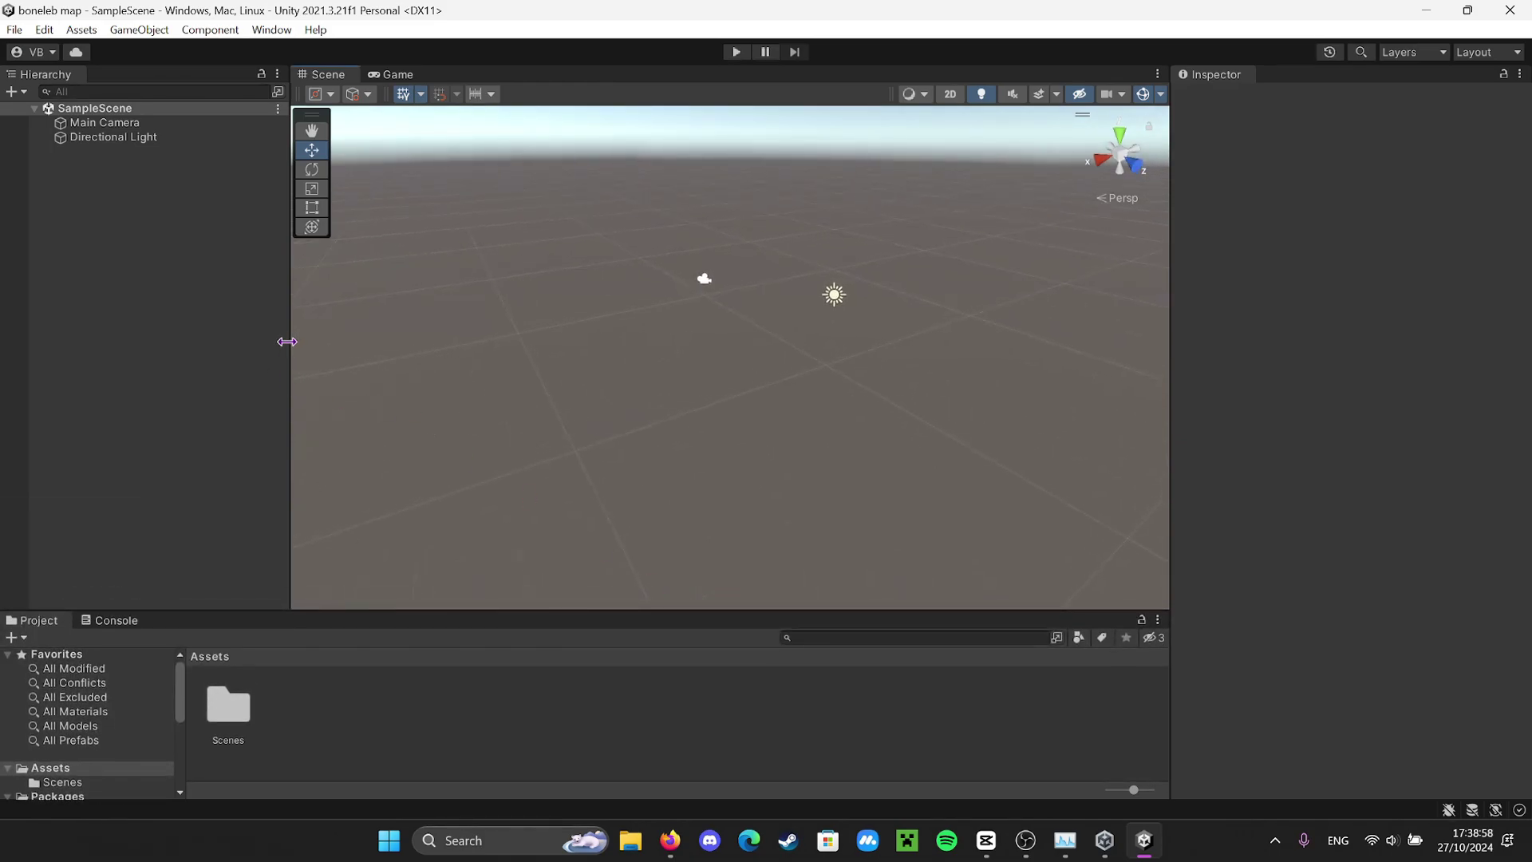
pyautogui.moveTo(287, 341); pyautogui.dragTo(226, 343)
# Fly the scene camera around the default scene toward the Directional Light
pyautogui.moveTo(691, 295); pyautogui.dragTo(990, 368, button='right')
pyautogui.press('w')
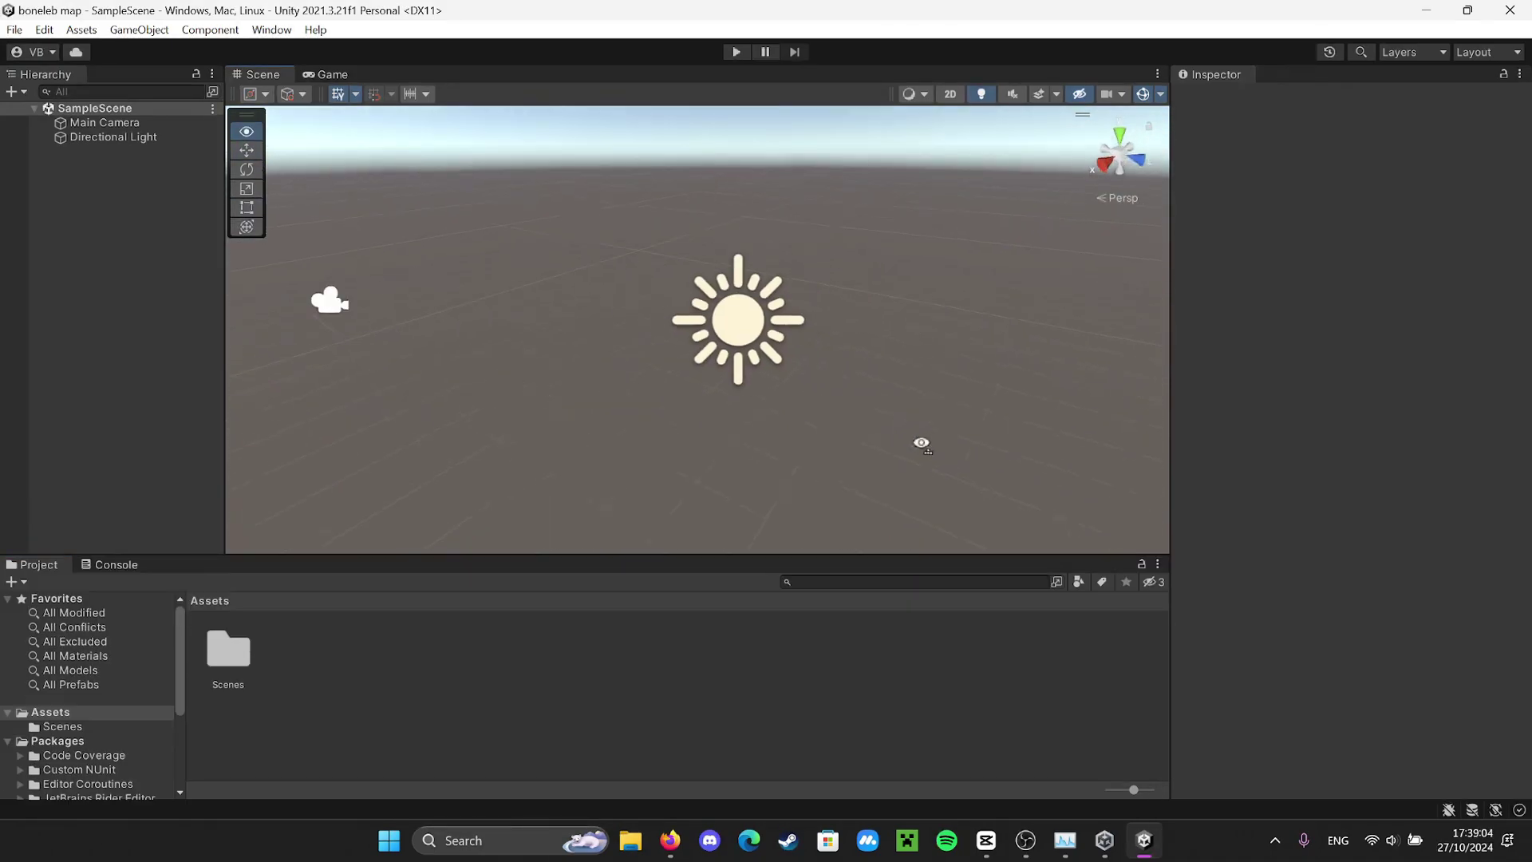
pyautogui.moveTo(920, 442); pyautogui.dragTo(1013, 352, button='right')
pyautogui.press('s')
pyautogui.press('w')
# Bring up Package Manager's Advanced Project Settings
pyautogui.click(271, 29)
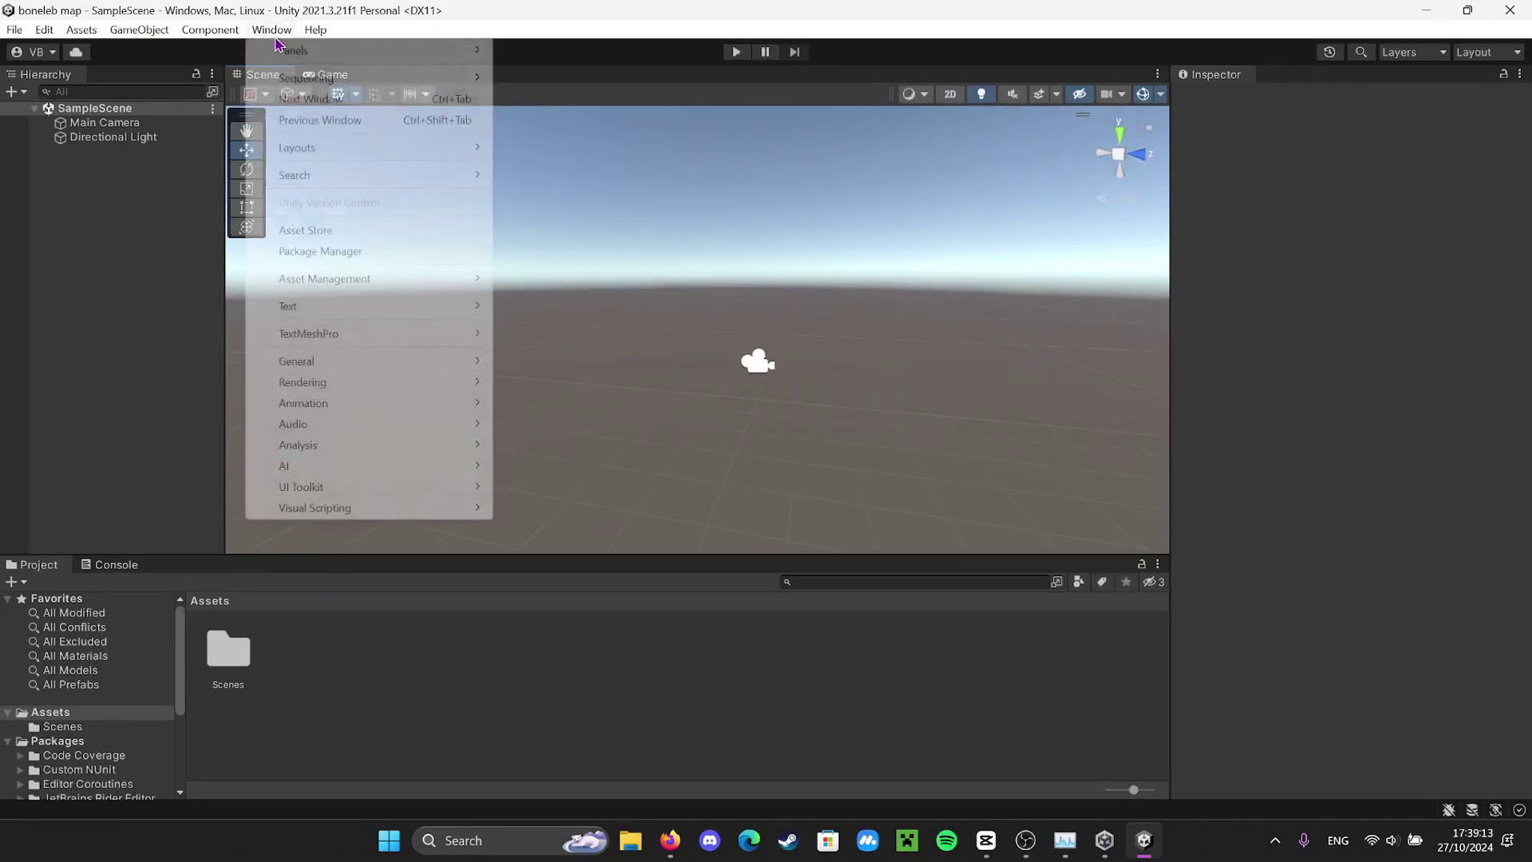
pyautogui.click(343, 251)
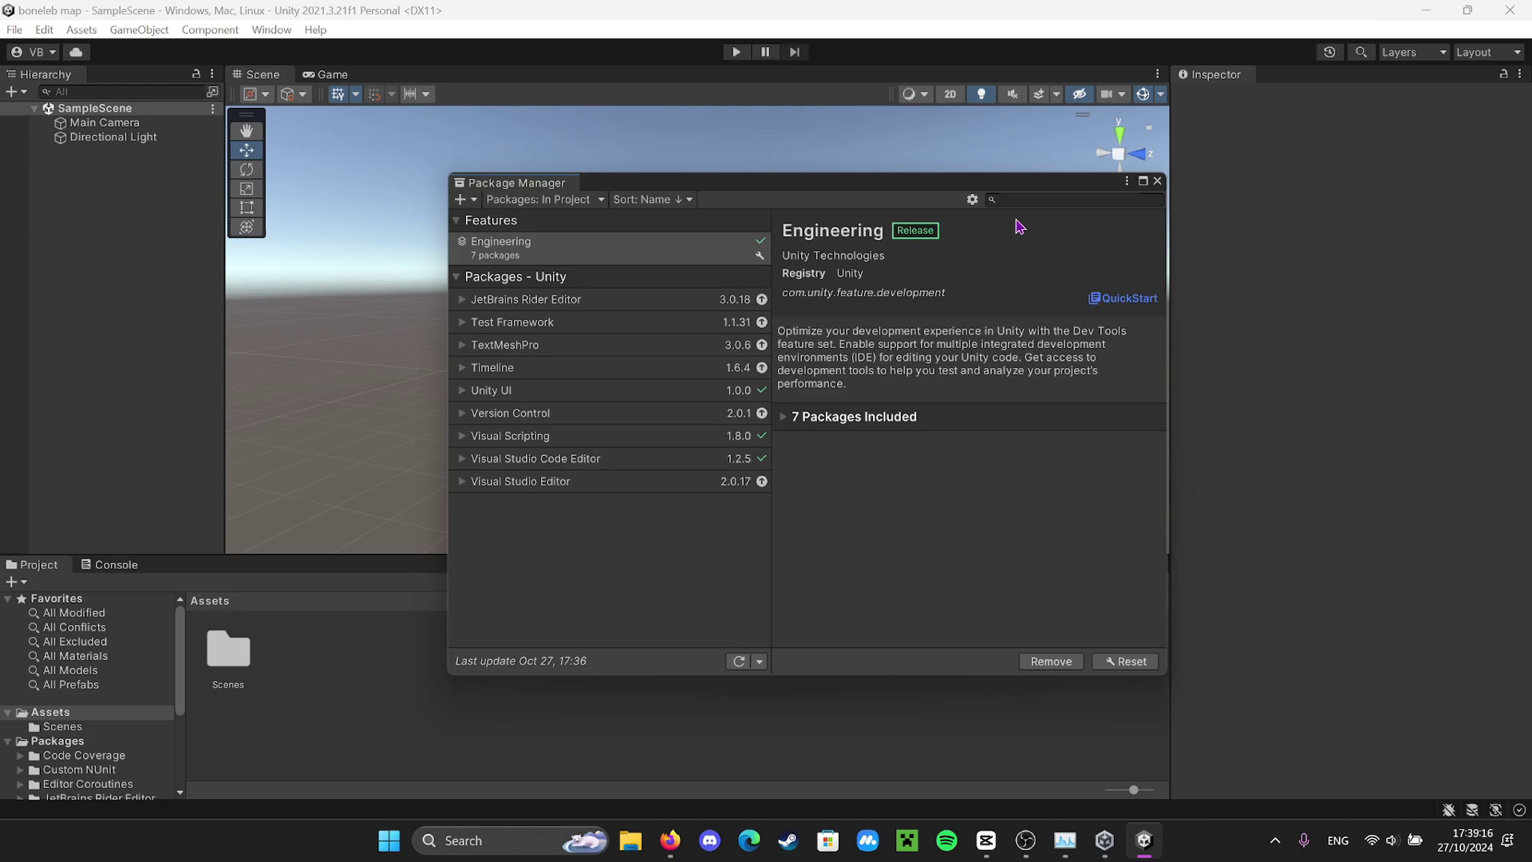
pyautogui.click(972, 198)
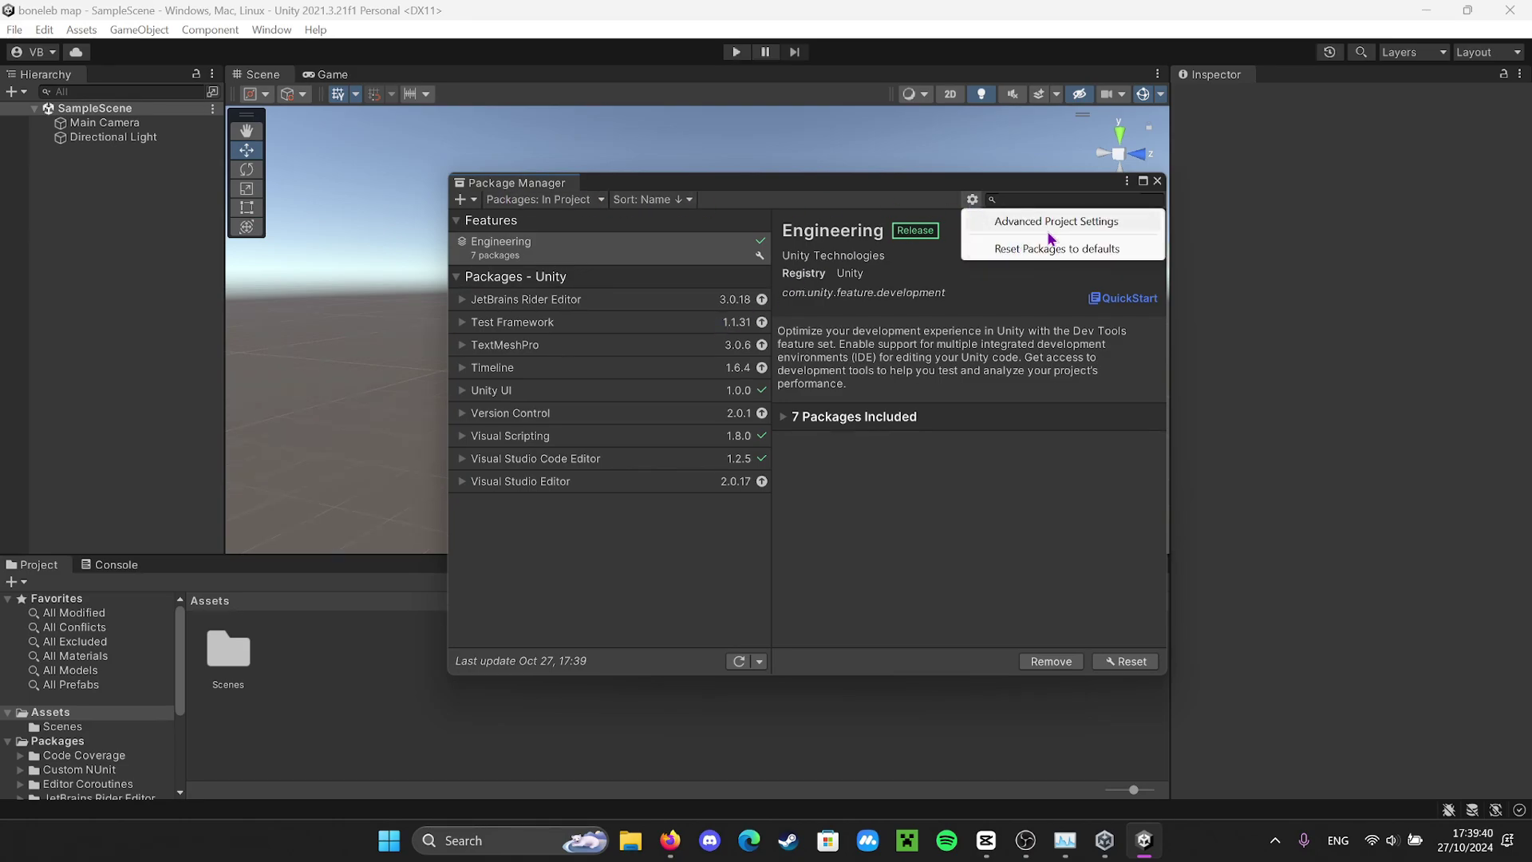
pyautogui.click(1050, 223)
pyautogui.click(780, 397)
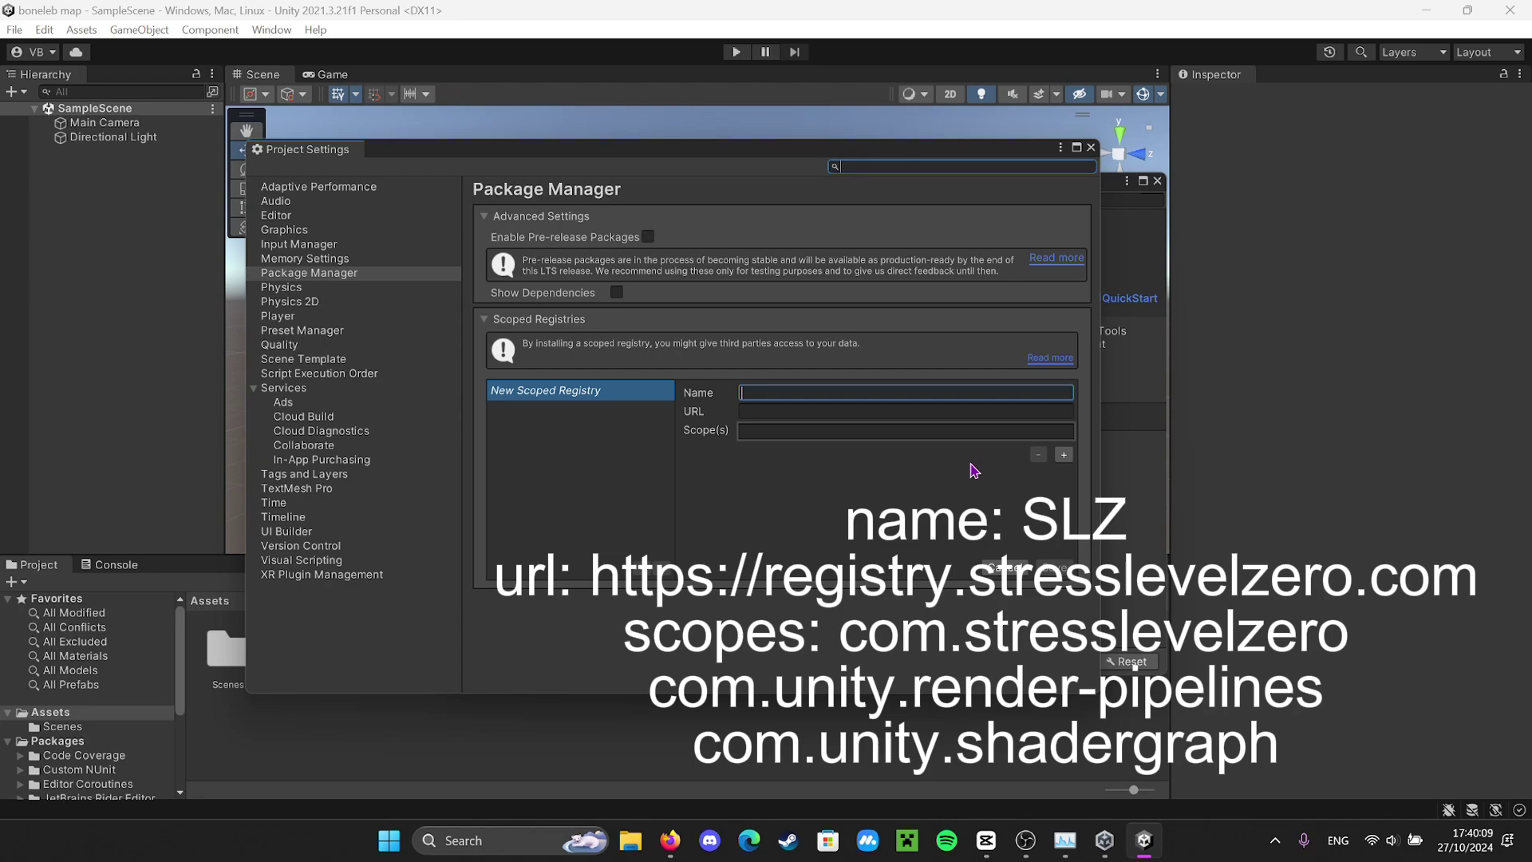
pyautogui.write('stresslevelzero')
pyautogui.press('BackSpace')
pyautogui.press('BackSpace')
pyautogui.press('BackSpace')
pyautogui.press('BackSpace')
pyautogui.press('BackSpace')
pyautogui.press('BackSpace')
pyautogui.press('BackSpace')
pyautogui.press('BackSpace')
pyautogui.press('BackSpace')
pyautogui.press('BackSpace')
pyautogui.press('BackSpace')
pyautogui.press('BackSpace')
pyautogui.press('BackSpace')
pyautogui.press('BackSpace')
pyautogui.press('BackSpace')
pyautogui.write('SLZ')
pyautogui.click(1040, 413)
pyautogui.write('https://')
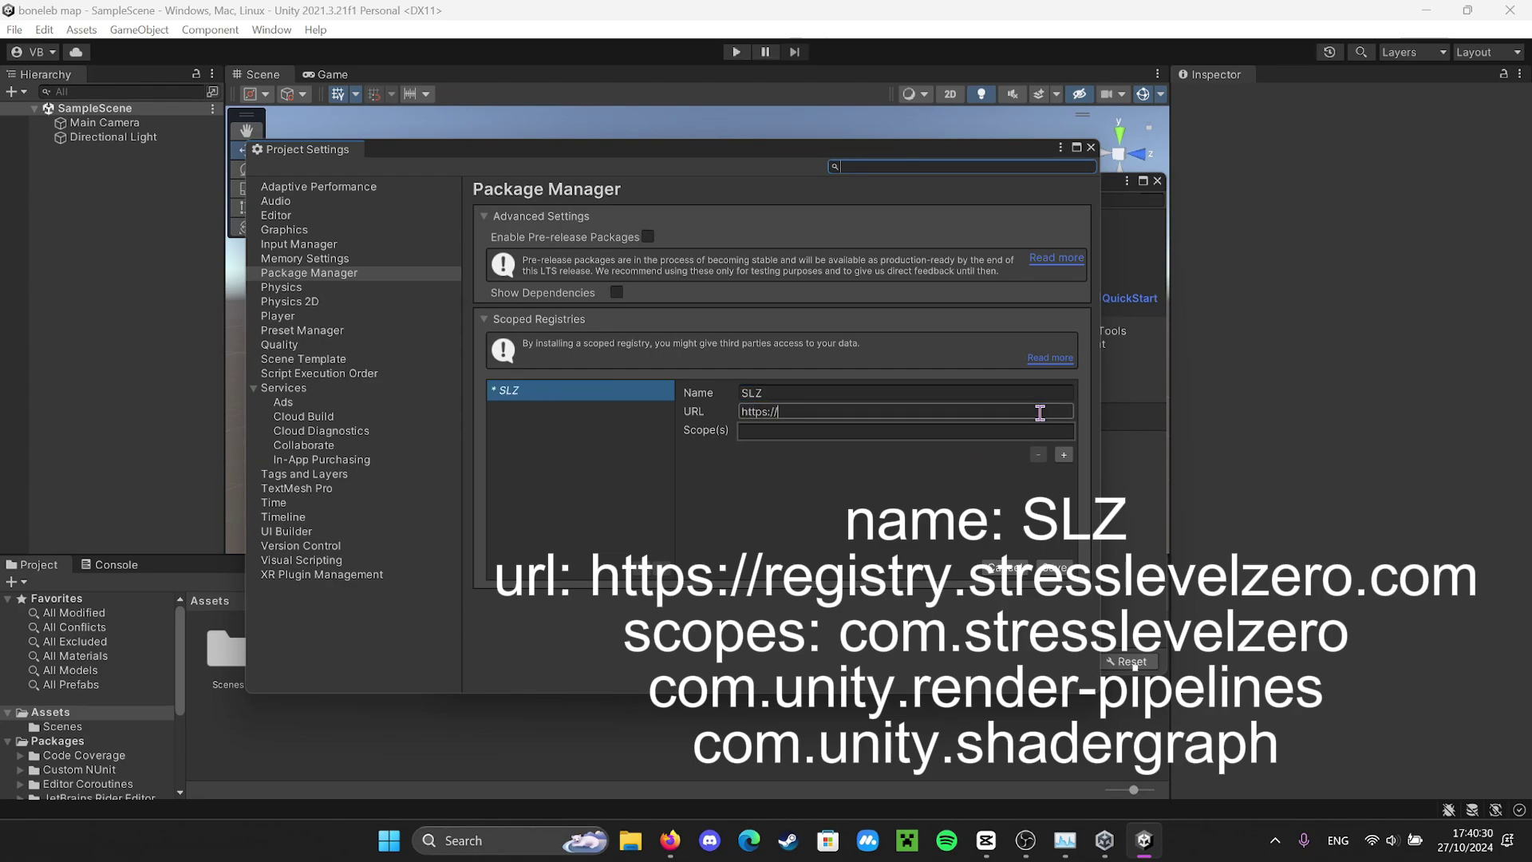
pyautogui.write('registry.stresslevelzero.com/')
# Give it scopes com.stresslevelzero, com.unity.render-pipelines and com.unity.shadergraph, then save
pyautogui.click(1029, 432)
pyautogui.write('com.stresslevelzero')
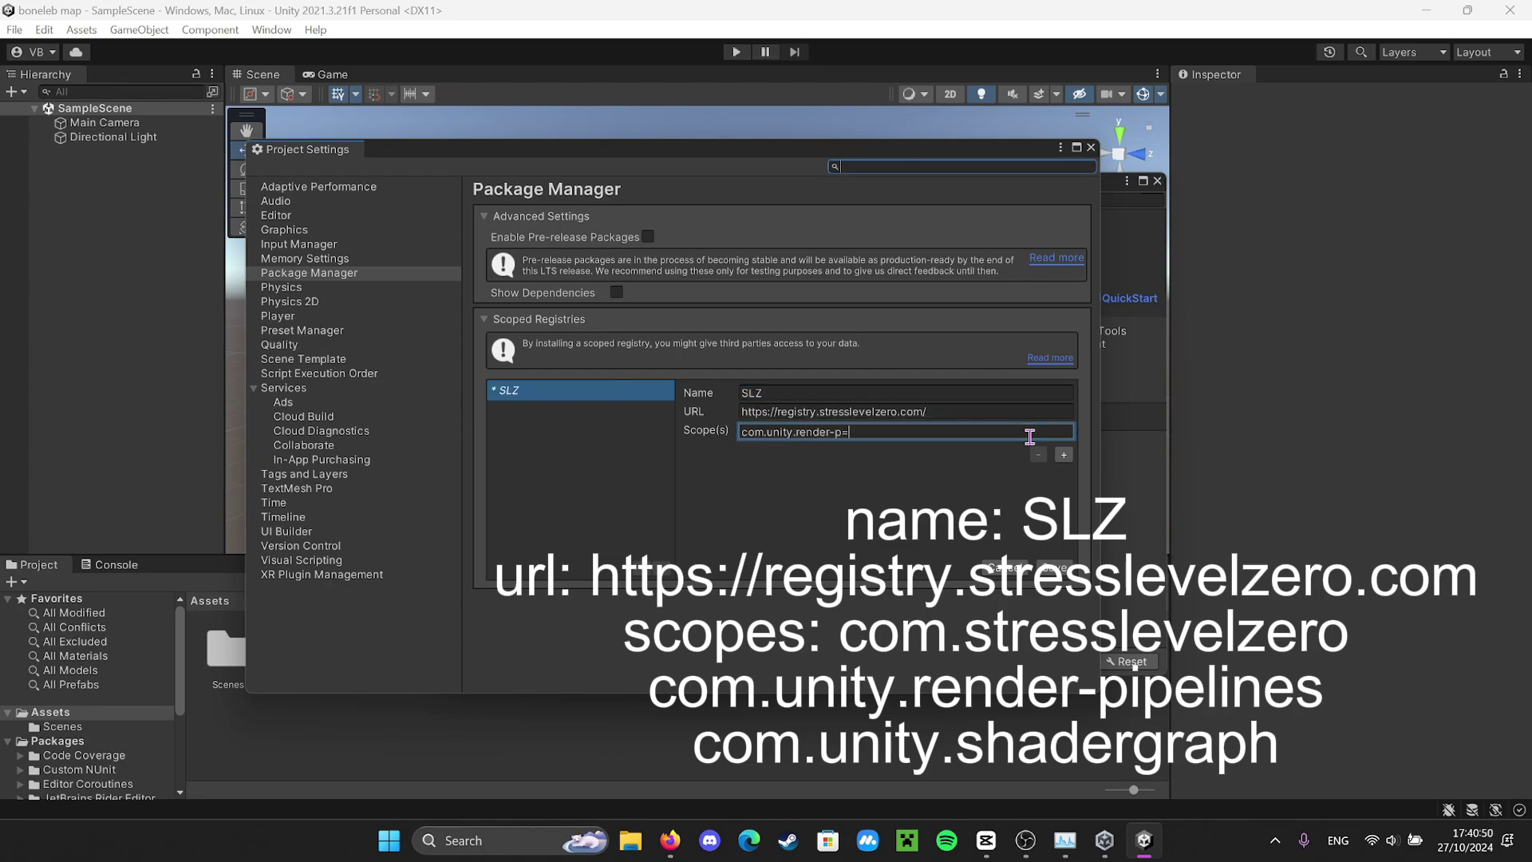
pyautogui.click(1064, 454)
pyautogui.click(1002, 453)
pyautogui.write('com.unity.')
pyautogui.write('render-pipelines')
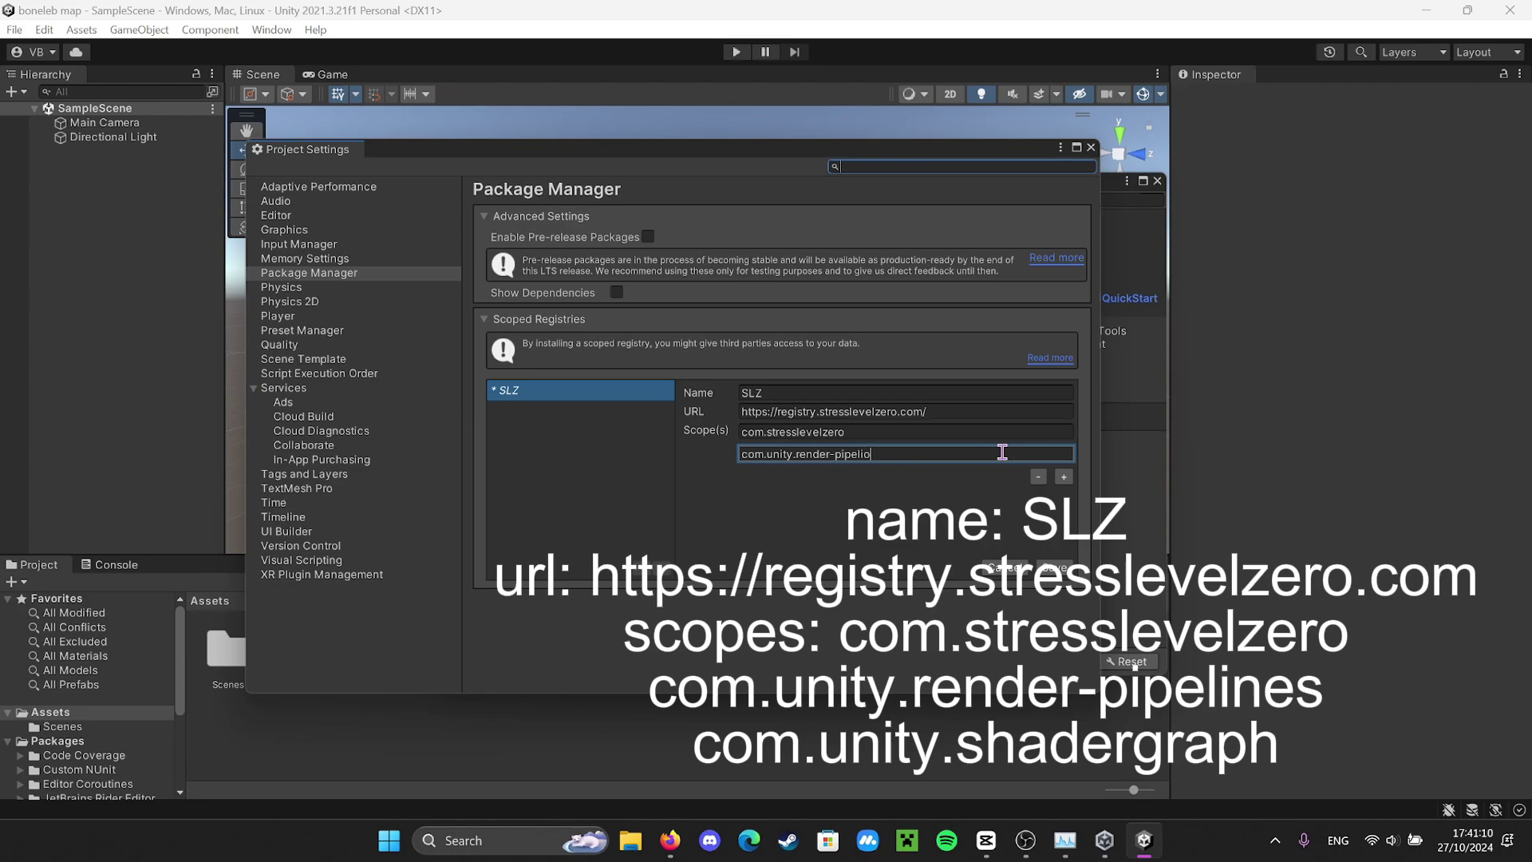
pyautogui.click(1064, 476)
pyautogui.click(1011, 476)
pyautogui.write('com.unity.shadergraph')
pyautogui.click(1049, 570)
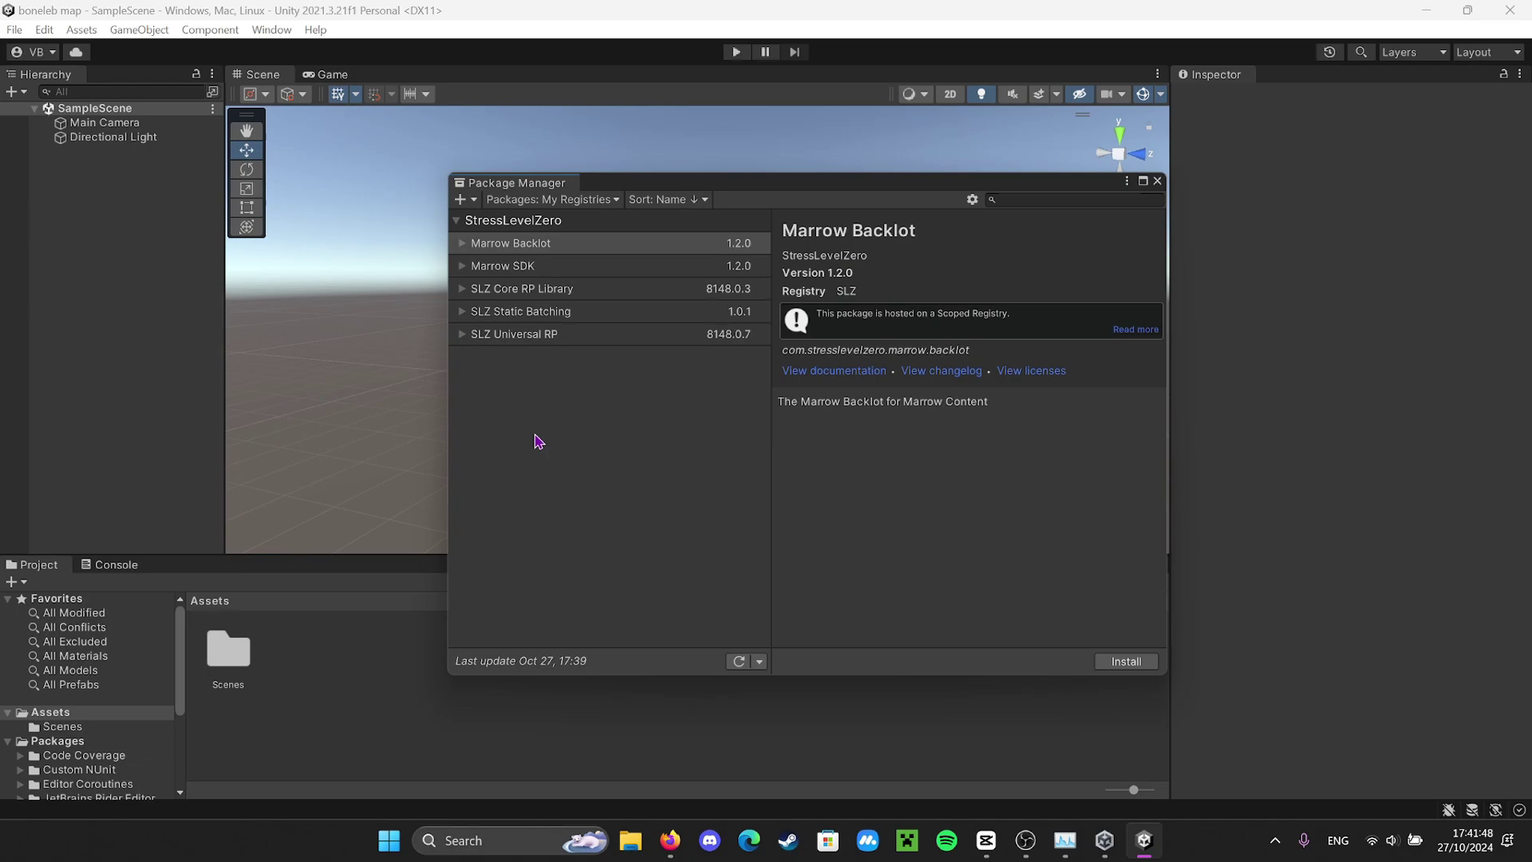
# Install the Marrow SDK 1.2.0 package listed under My Registries
pyautogui.click(581, 199)
pyautogui.click(582, 332)
pyautogui.click(521, 275)
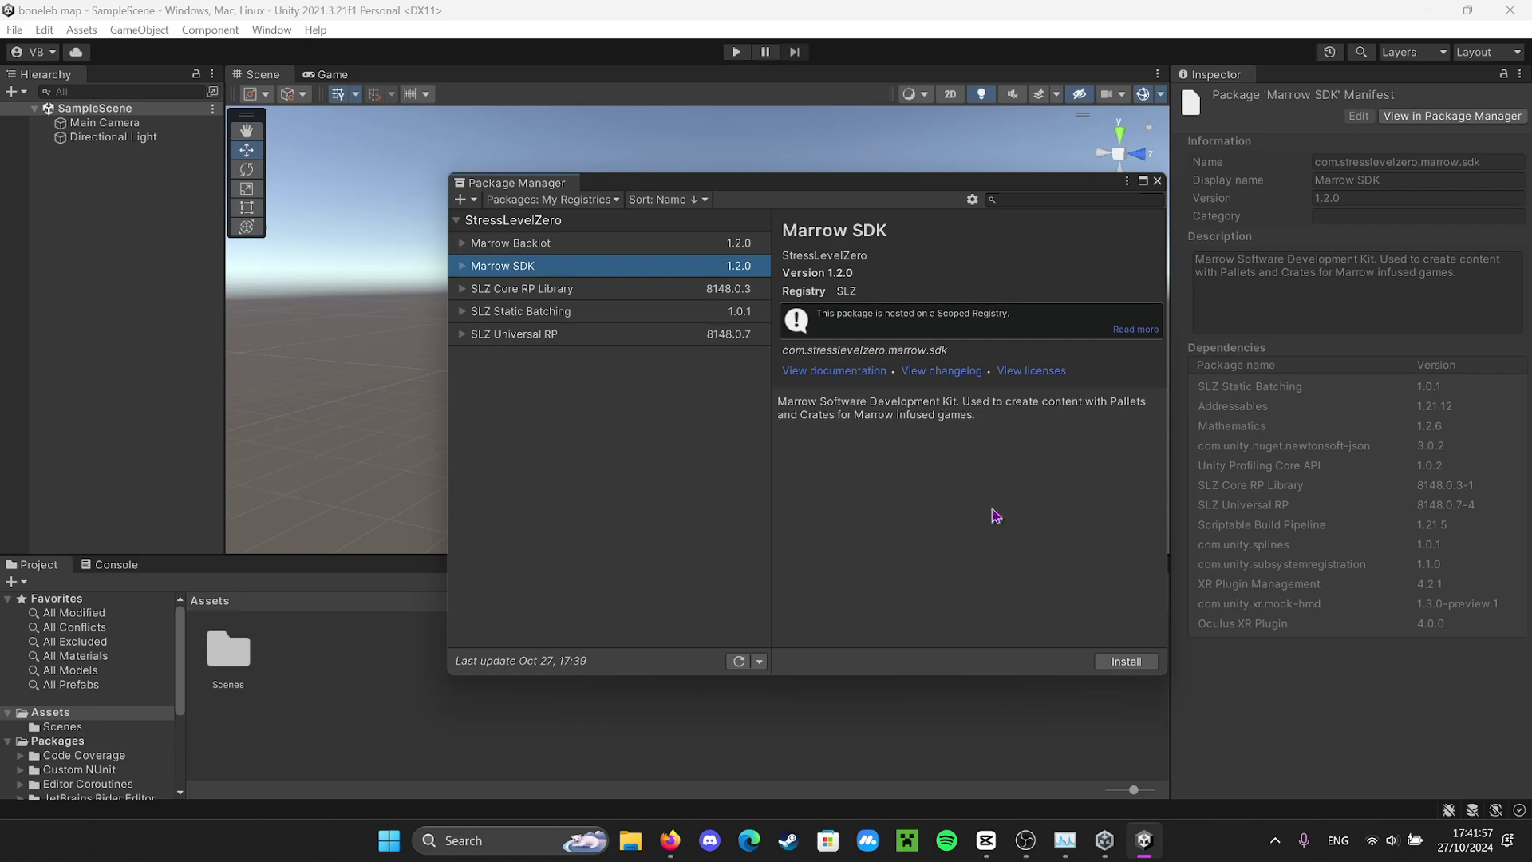
pyautogui.click(1125, 661)
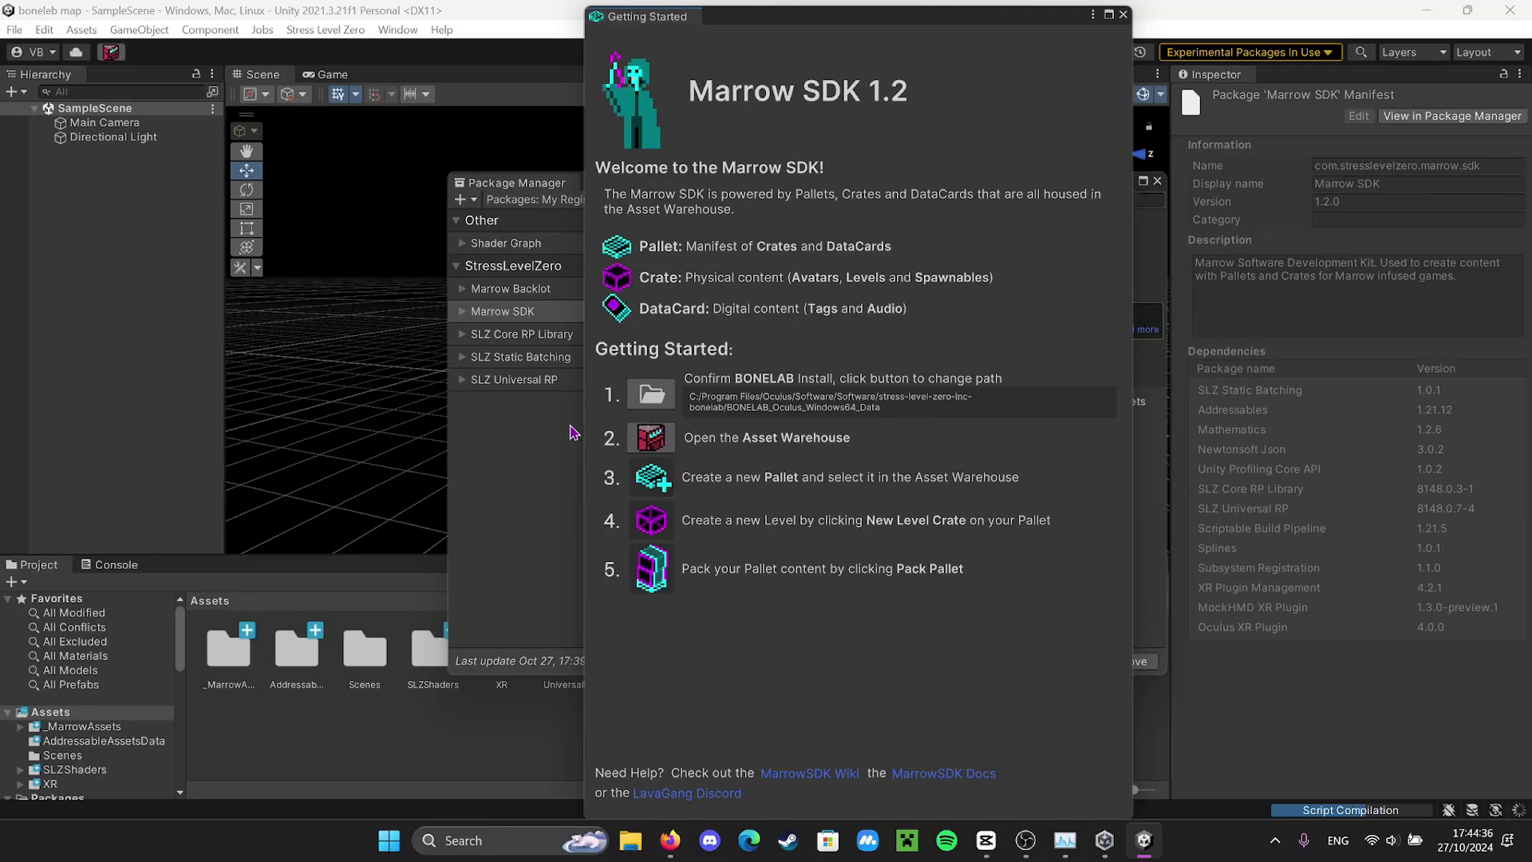
# Launch the Asset Warehouse from step 2 of the Marrow SDK Getting Started window
pyautogui.click(650, 437)
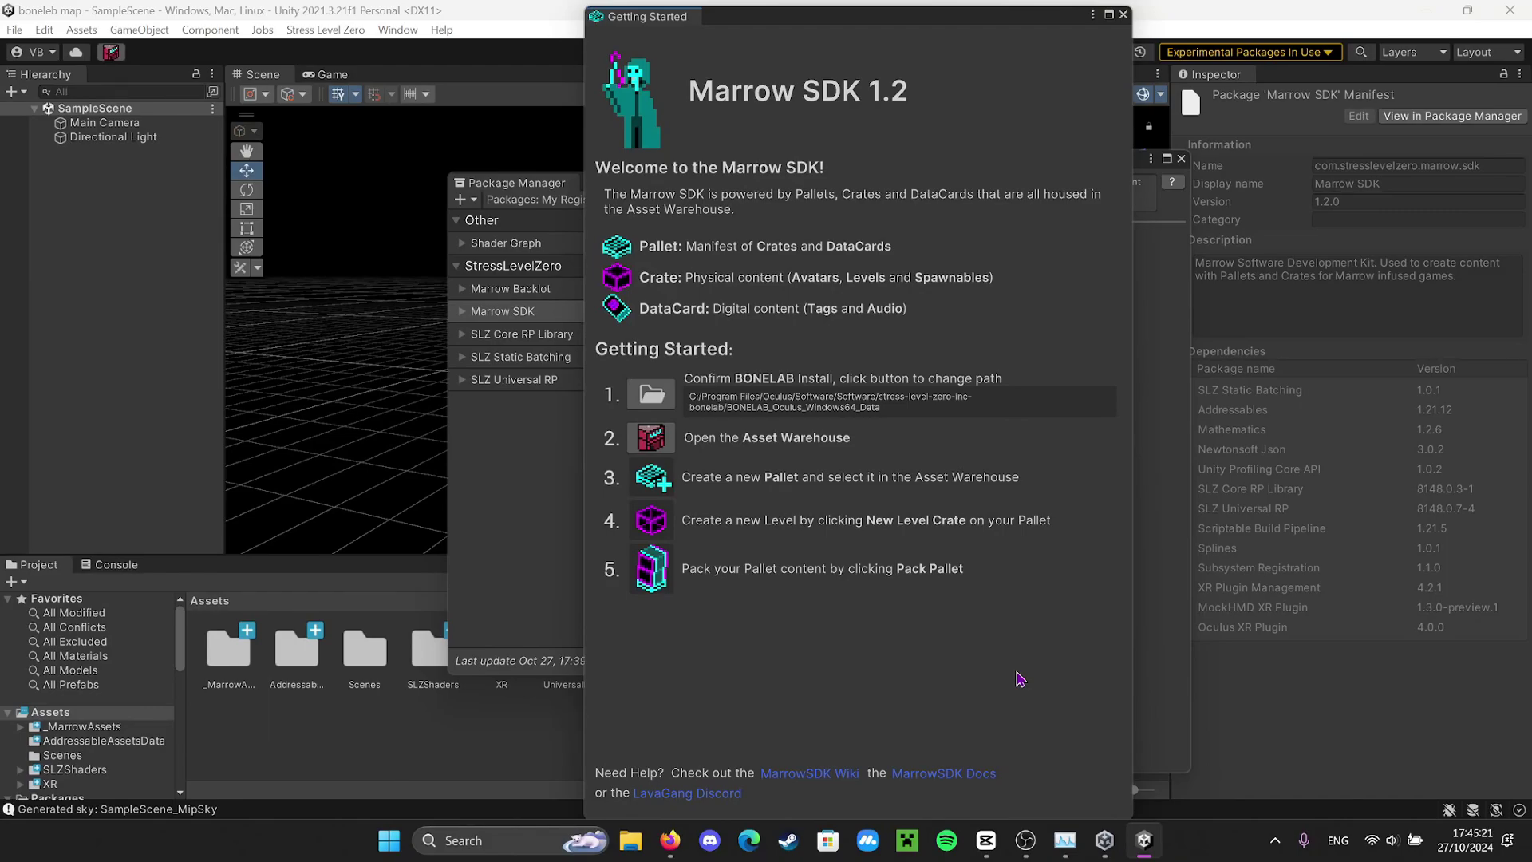
pyautogui.click(651, 438)
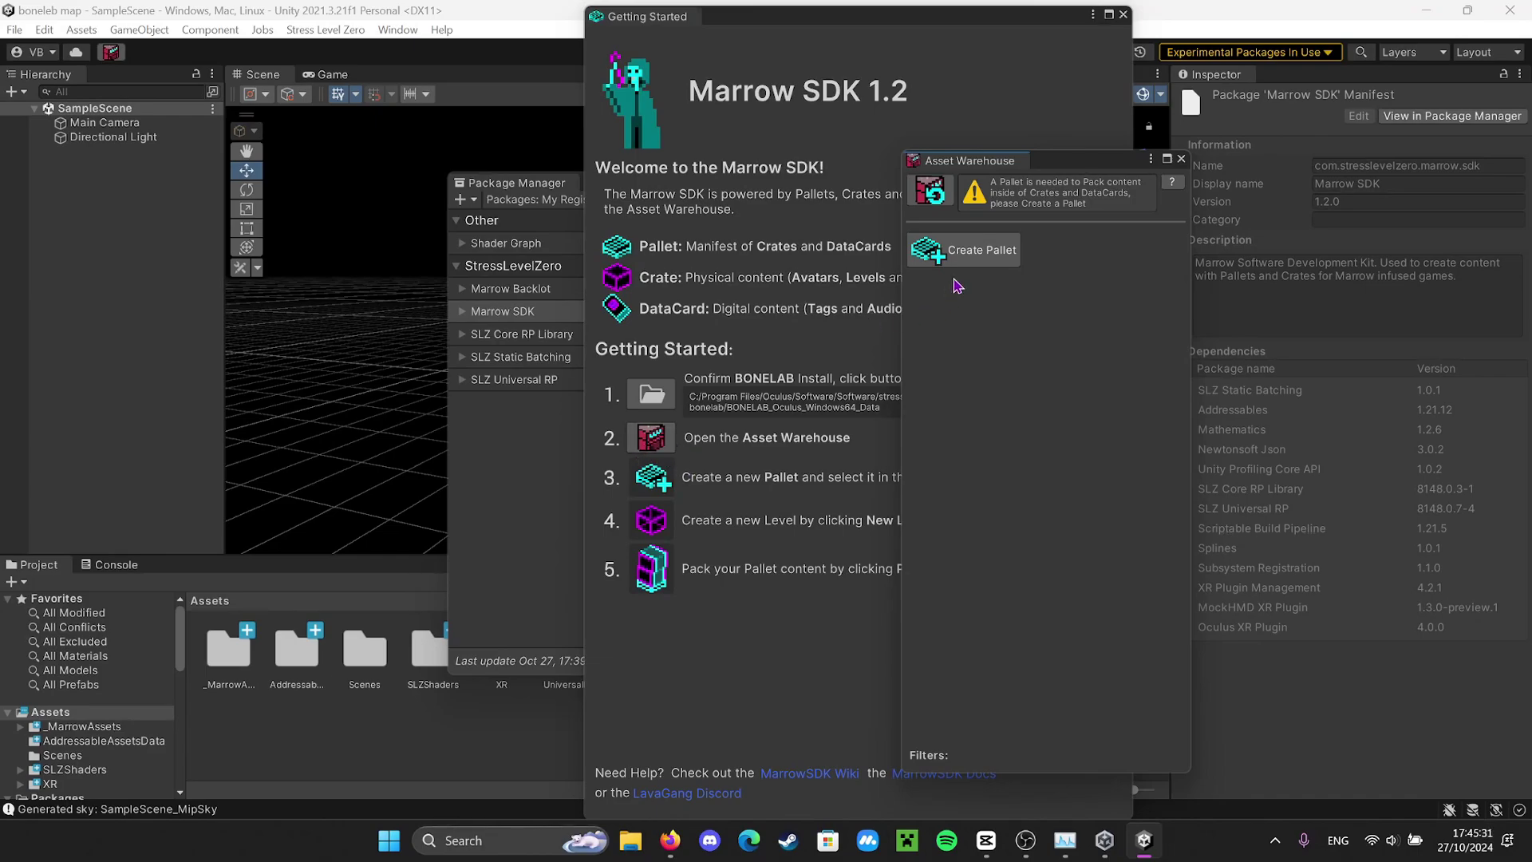
# Create a pallet titled TesTesBuo with your own name as the author
pyautogui.click(970, 255)
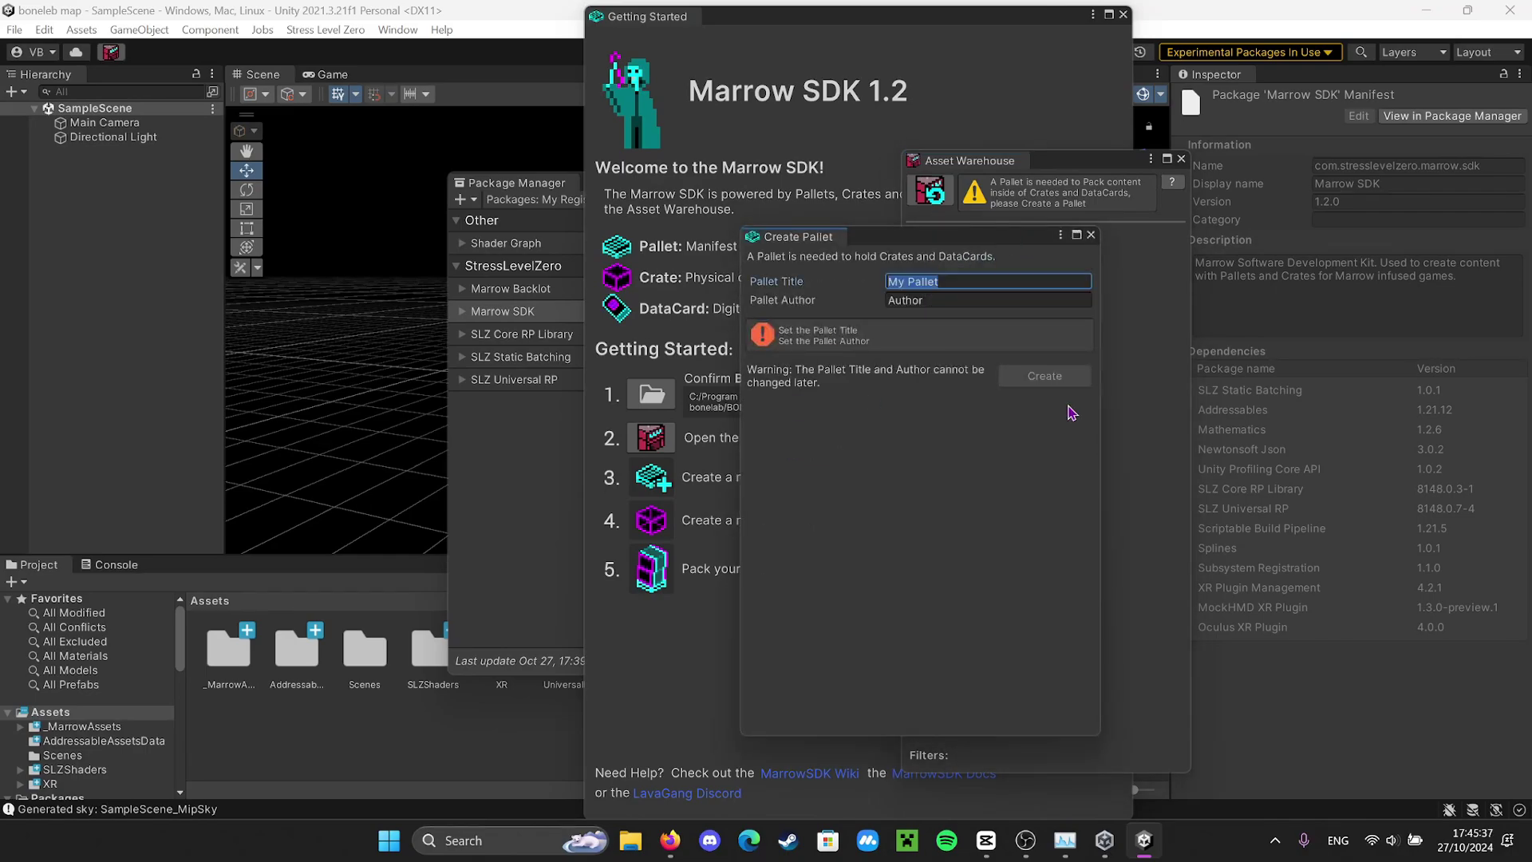
pyautogui.write('TesTesBuo')
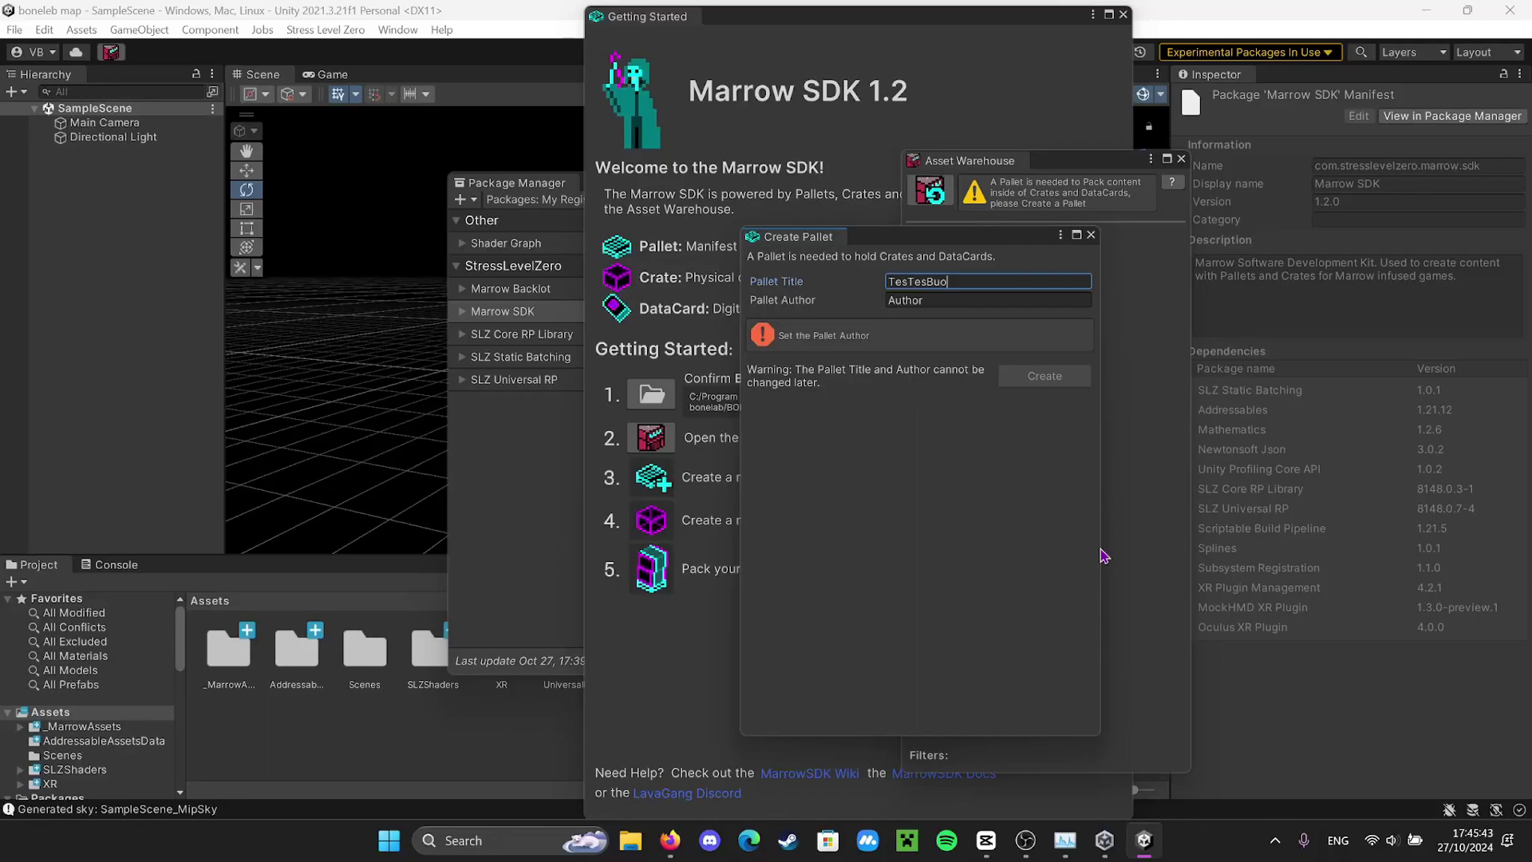
pyautogui.click(973, 299)
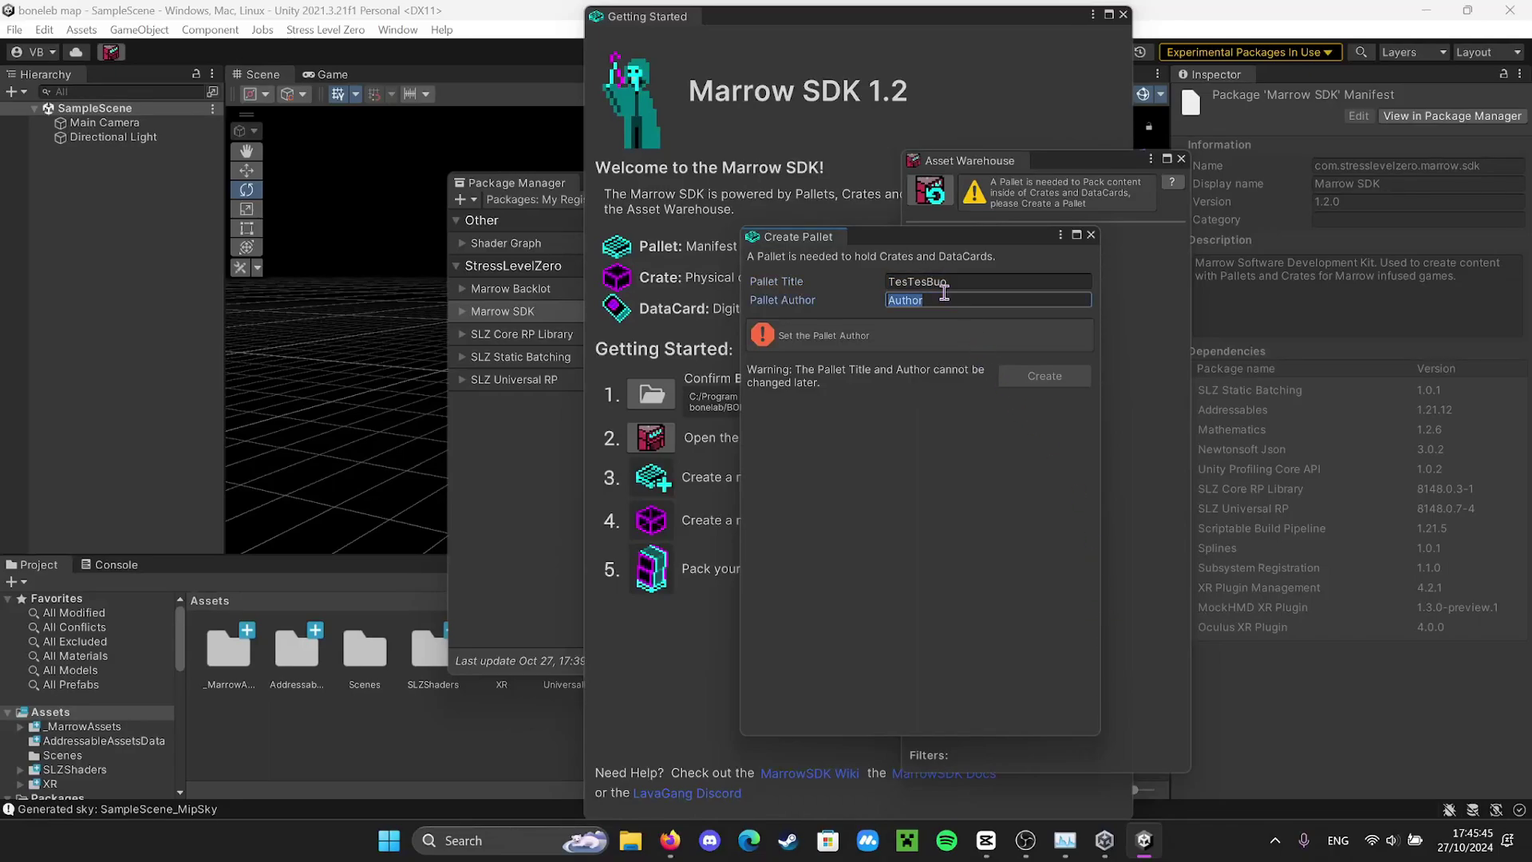
pyautogui.press('BackSpace')
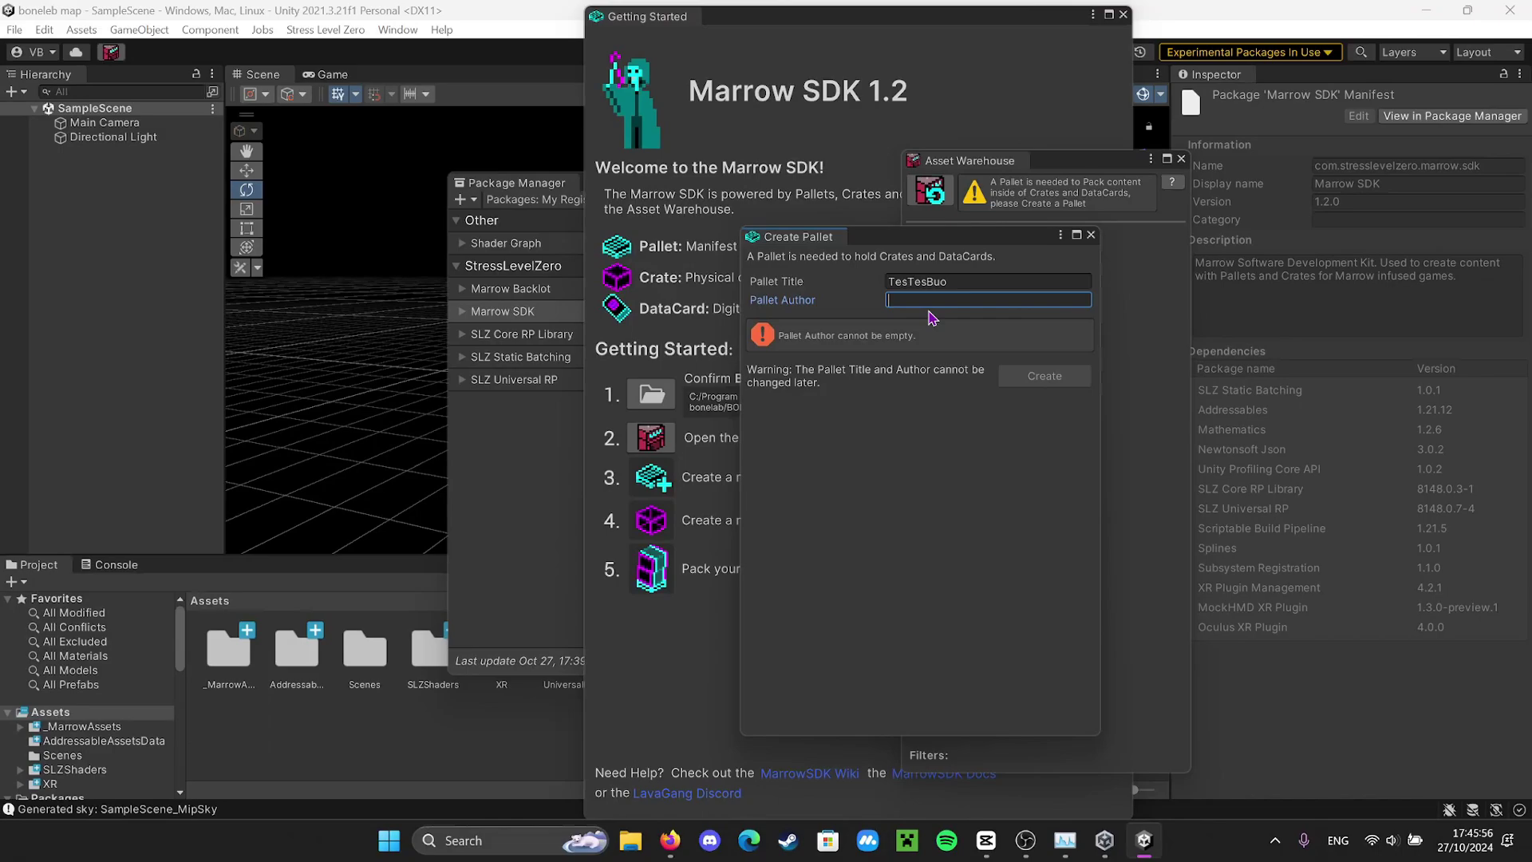
pyautogui.write('xannyy')
pyautogui.click(1037, 341)
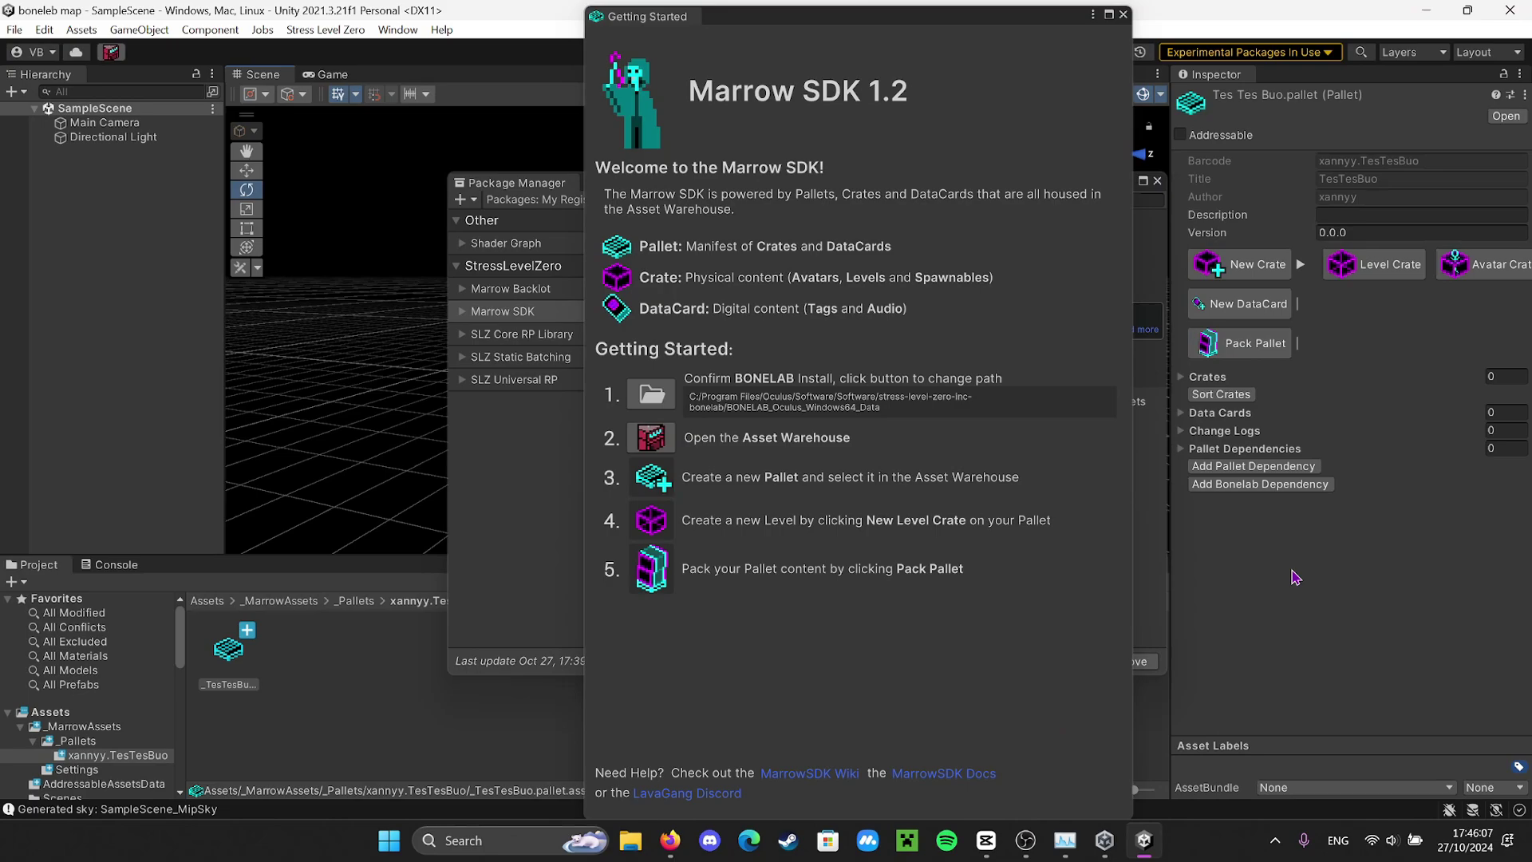
pyautogui.click(1367, 266)
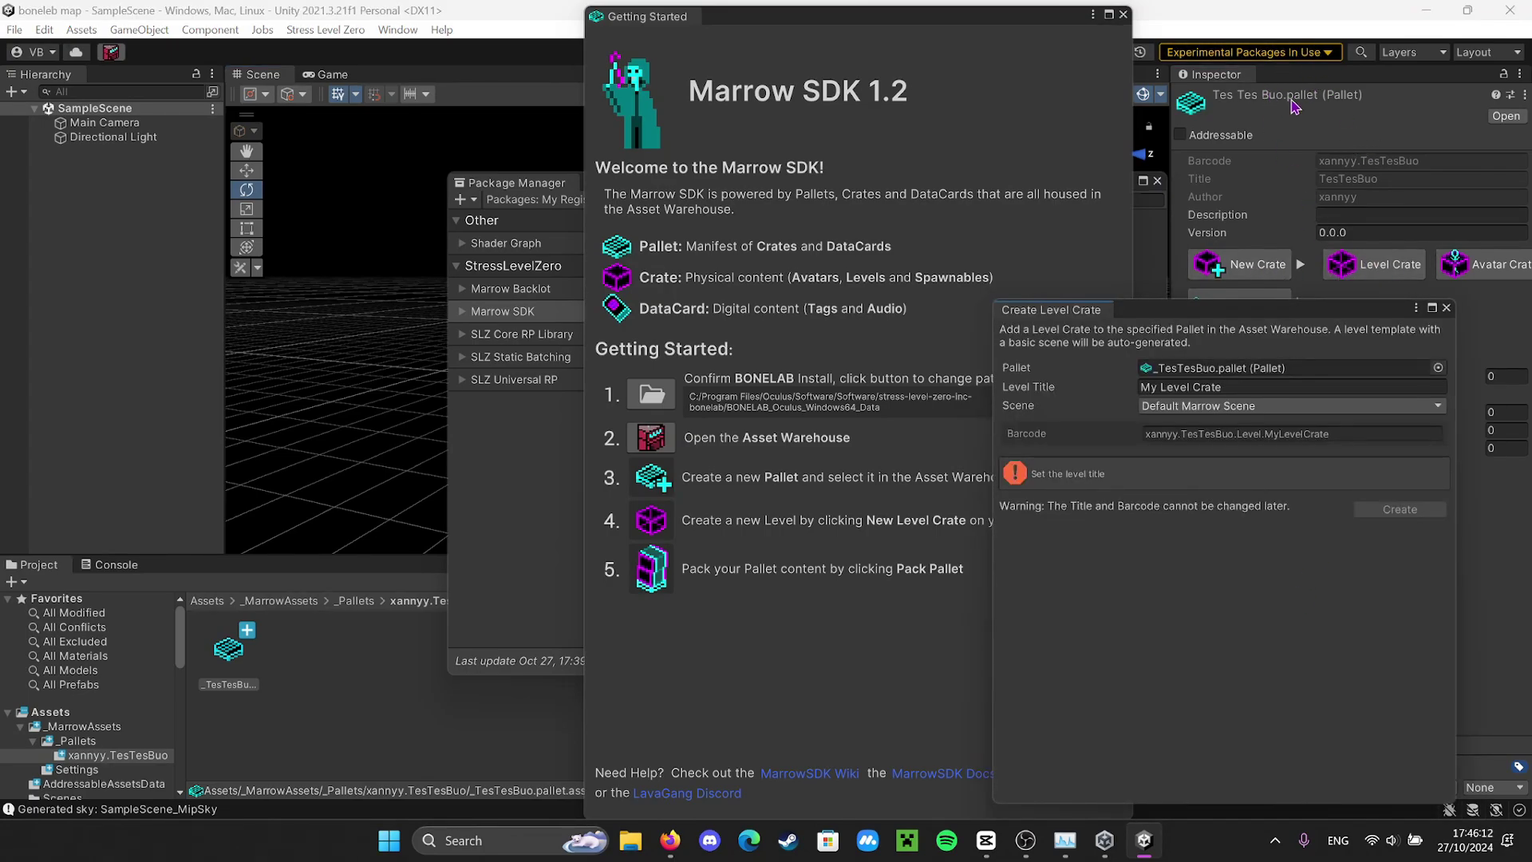
# Create the level crate 'Tes Tes Buo So Sick' using the Default Marrow Scene template
pyautogui.click(1269, 387)
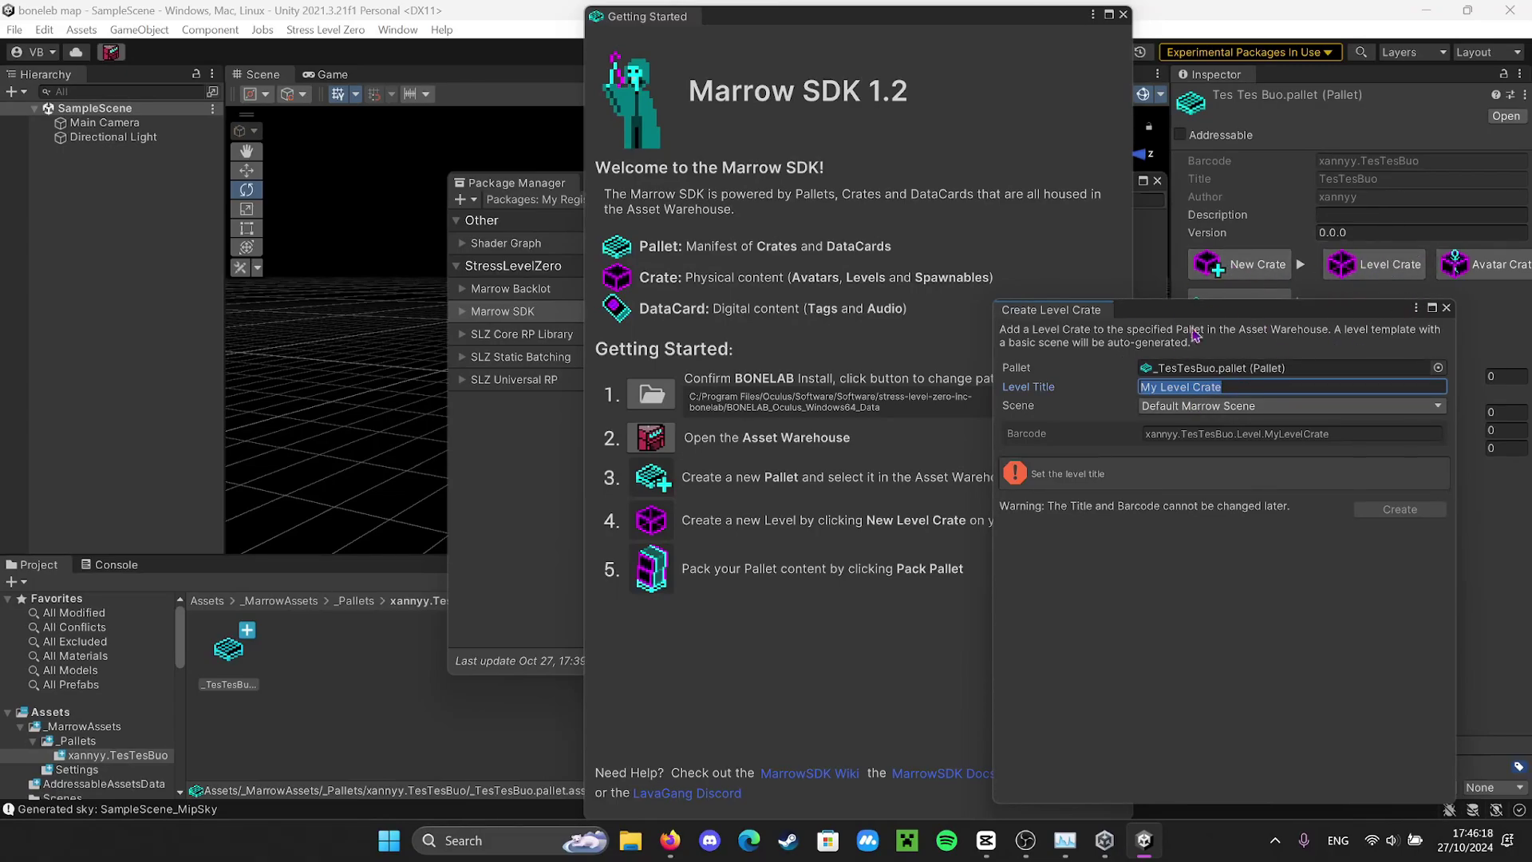
pyautogui.moveTo(1201, 315); pyautogui.dragTo(1129, 274)
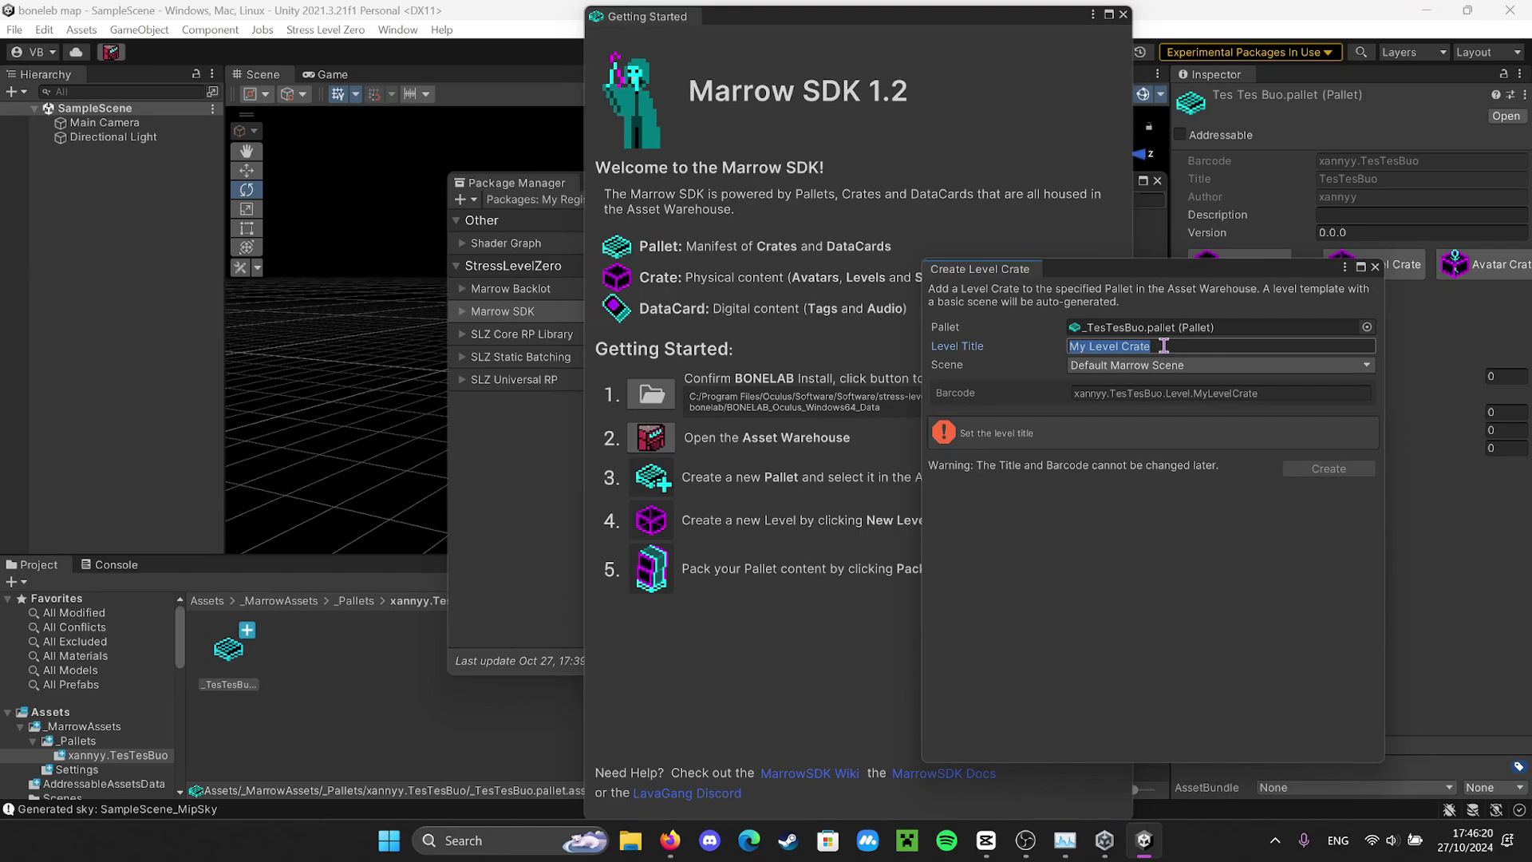
pyautogui.press('BackSpace')
pyautogui.write('Tes Tes B')
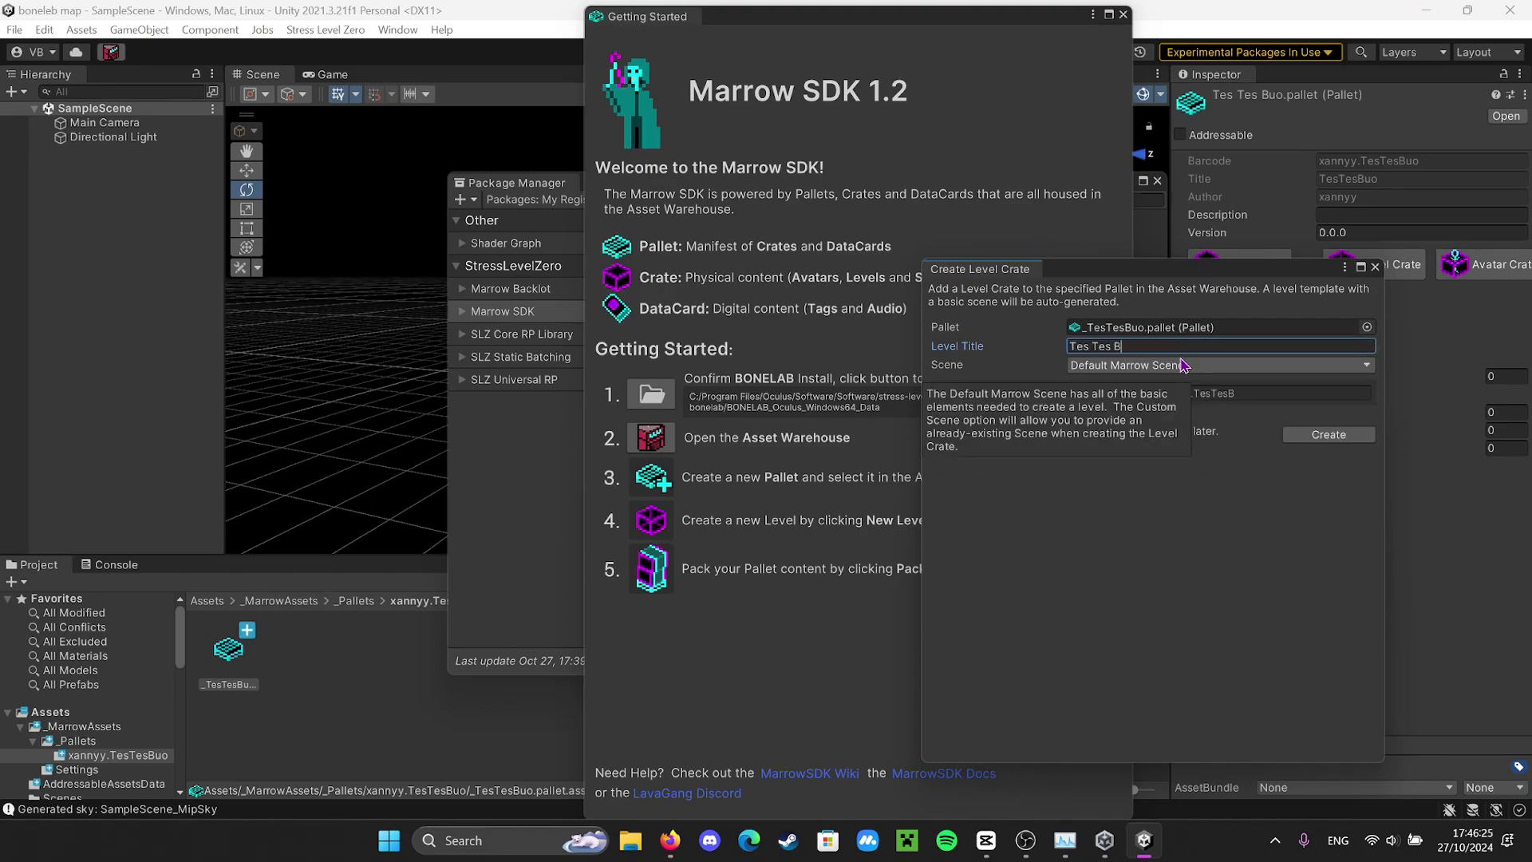
pyautogui.write('uo SD')
pyautogui.click(1218, 365)
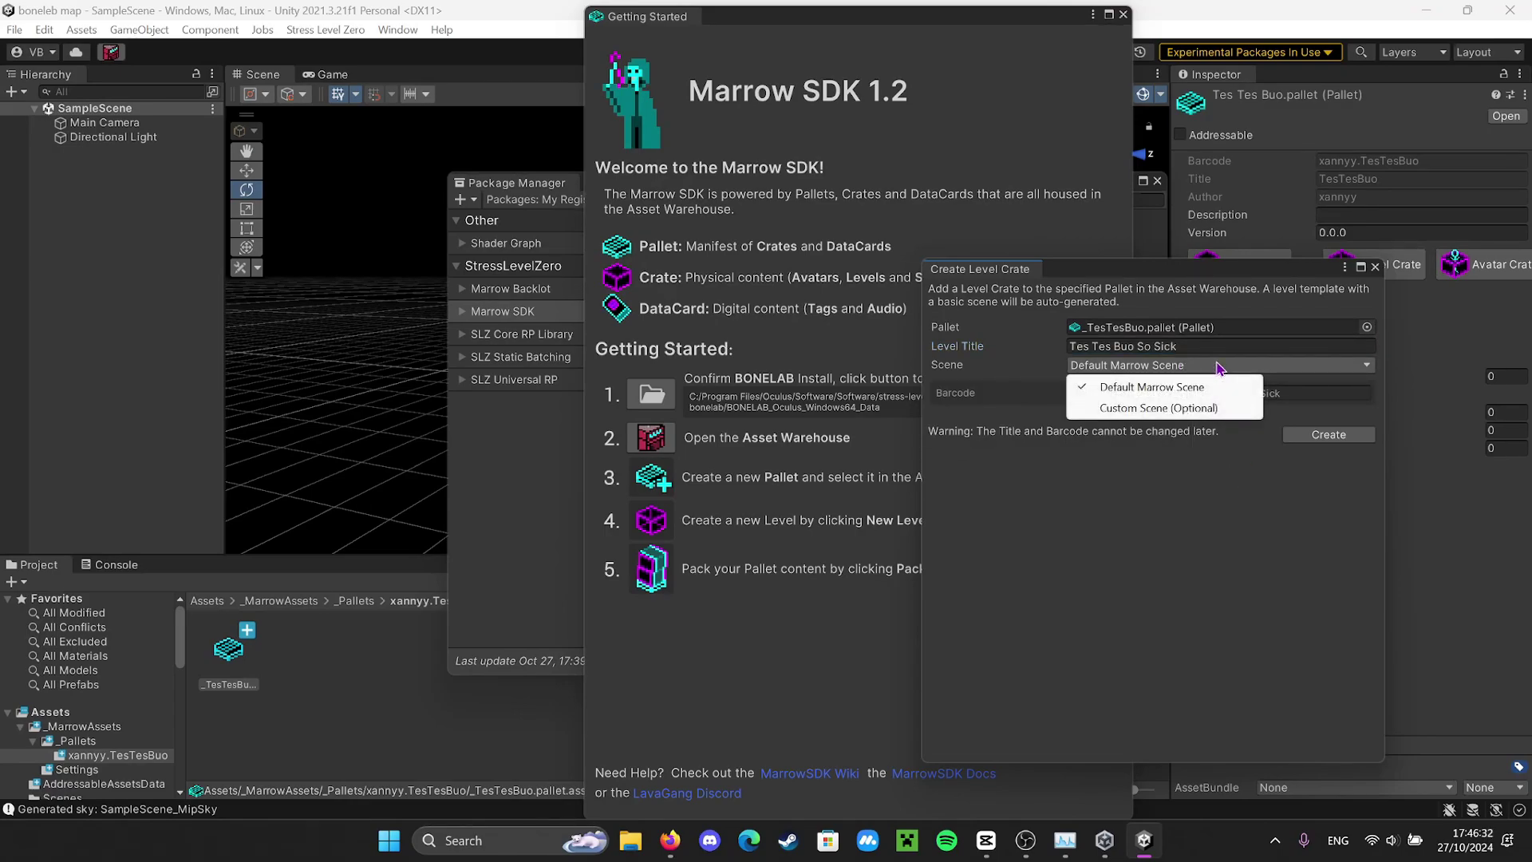
pyautogui.click(1082, 384)
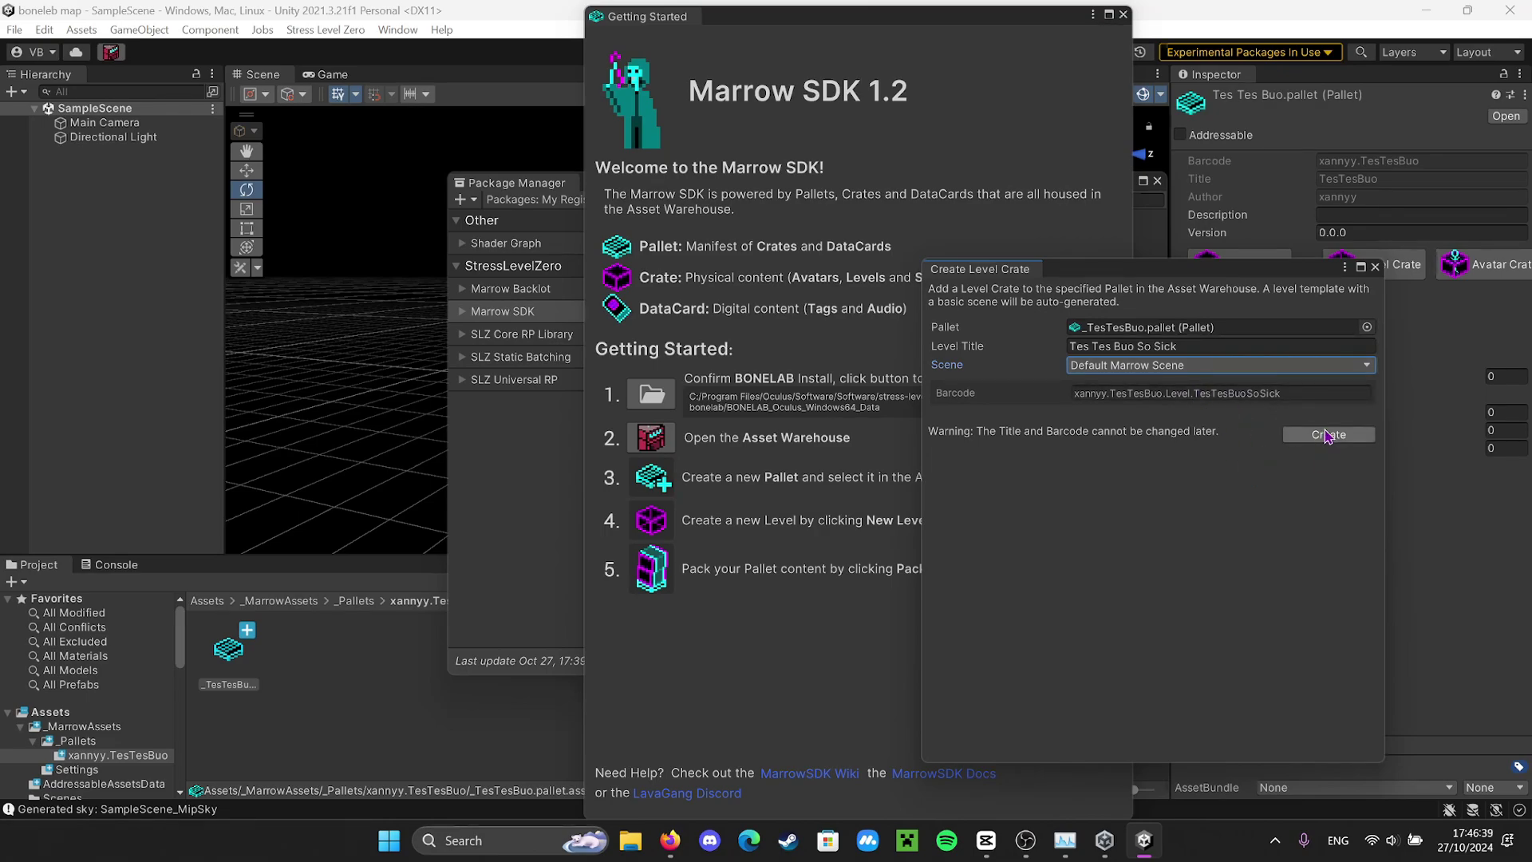
pyautogui.click(1327, 435)
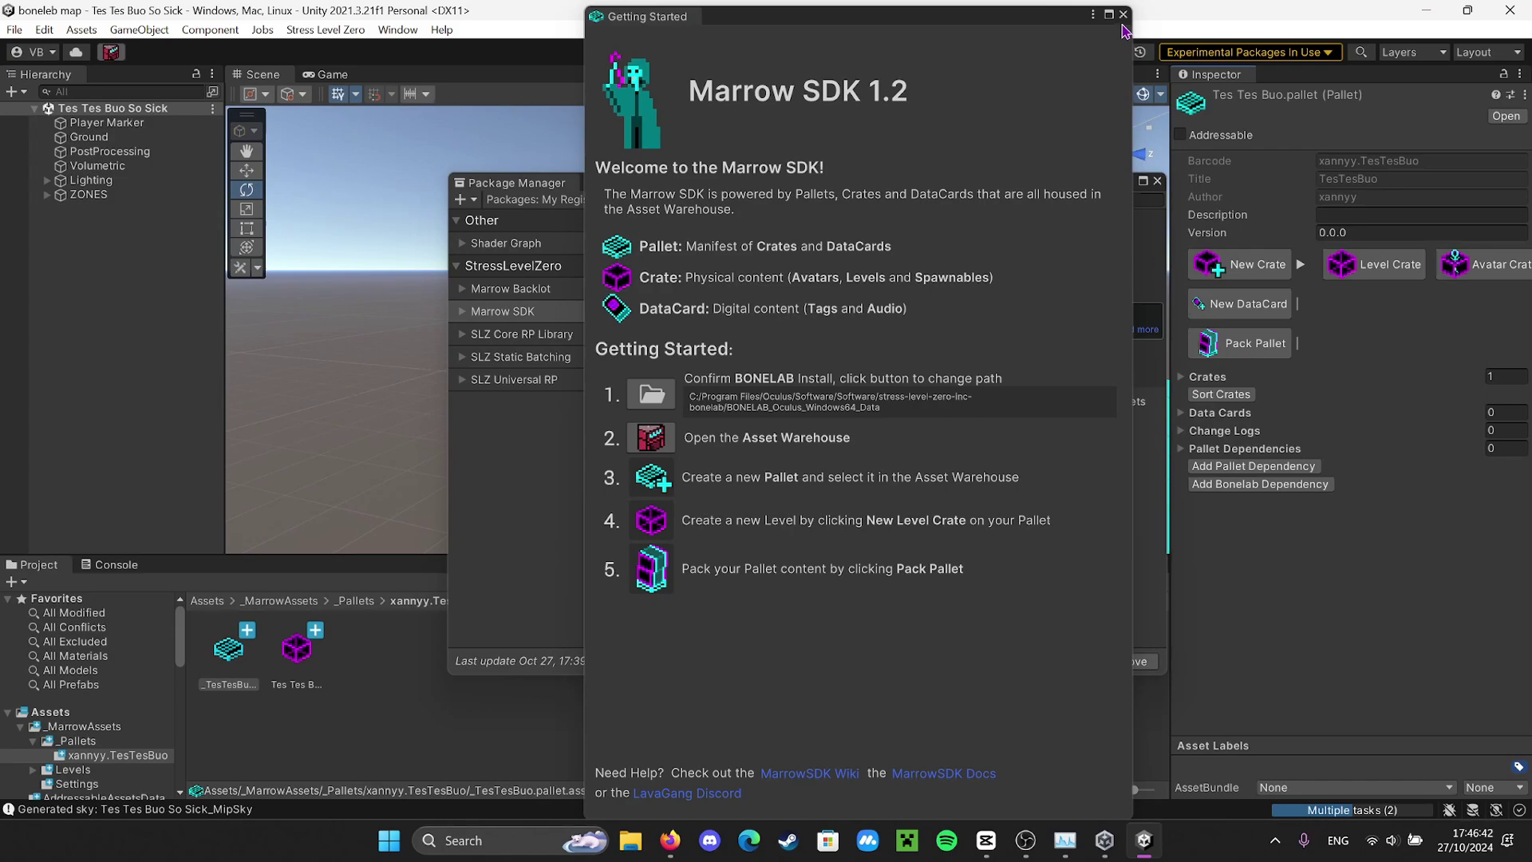
# Close the Getting Started and Package Manager windows to clear the Scene view
pyautogui.click(1123, 14)
pyautogui.click(1157, 181)
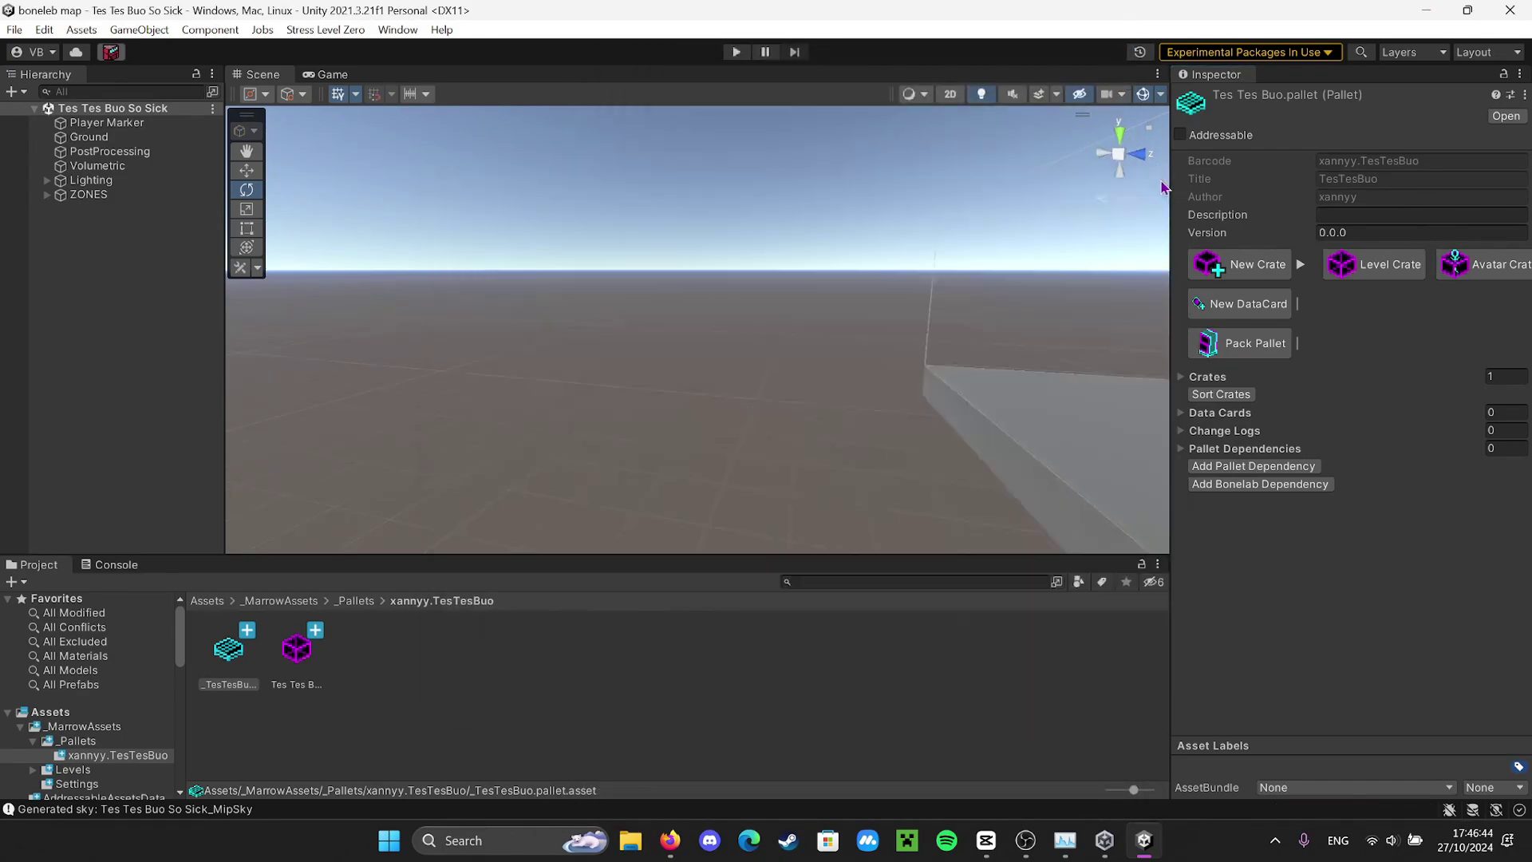
pyautogui.press('w')
pyautogui.moveTo(1083, 410)
pyautogui.mouseDown(button='right')
pyautogui.moveTo(1098, 394)
pyautogui.moveTo(1064, 423)
pyautogui.moveTo(889, 469)
pyautogui.moveTo(659, 447)
pyautogui.moveTo(454, 243)
pyautogui.moveTo(537, 236)
pyautogui.moveTo(622, 383)
pyautogui.moveTo(778, 279)
pyautogui.moveTo(742, 189)
pyautogui.moveTo(722, 194)
pyautogui.moveTo(894, 287)
pyautogui.moveTo(1027, 449)
pyautogui.moveTo(1013, 423)
pyautogui.moveTo(441, 397)
pyautogui.moveTo(319, 349)
pyautogui.moveTo(444, 304)
pyautogui.moveTo(479, 259)
pyautogui.mouseUp(button='right')
# Fly around the new level past the Player Marker and Reflection Probe
pyautogui.click(786, 276)
pyautogui.press('w')
pyautogui.press('s')
pyautogui.press('w')
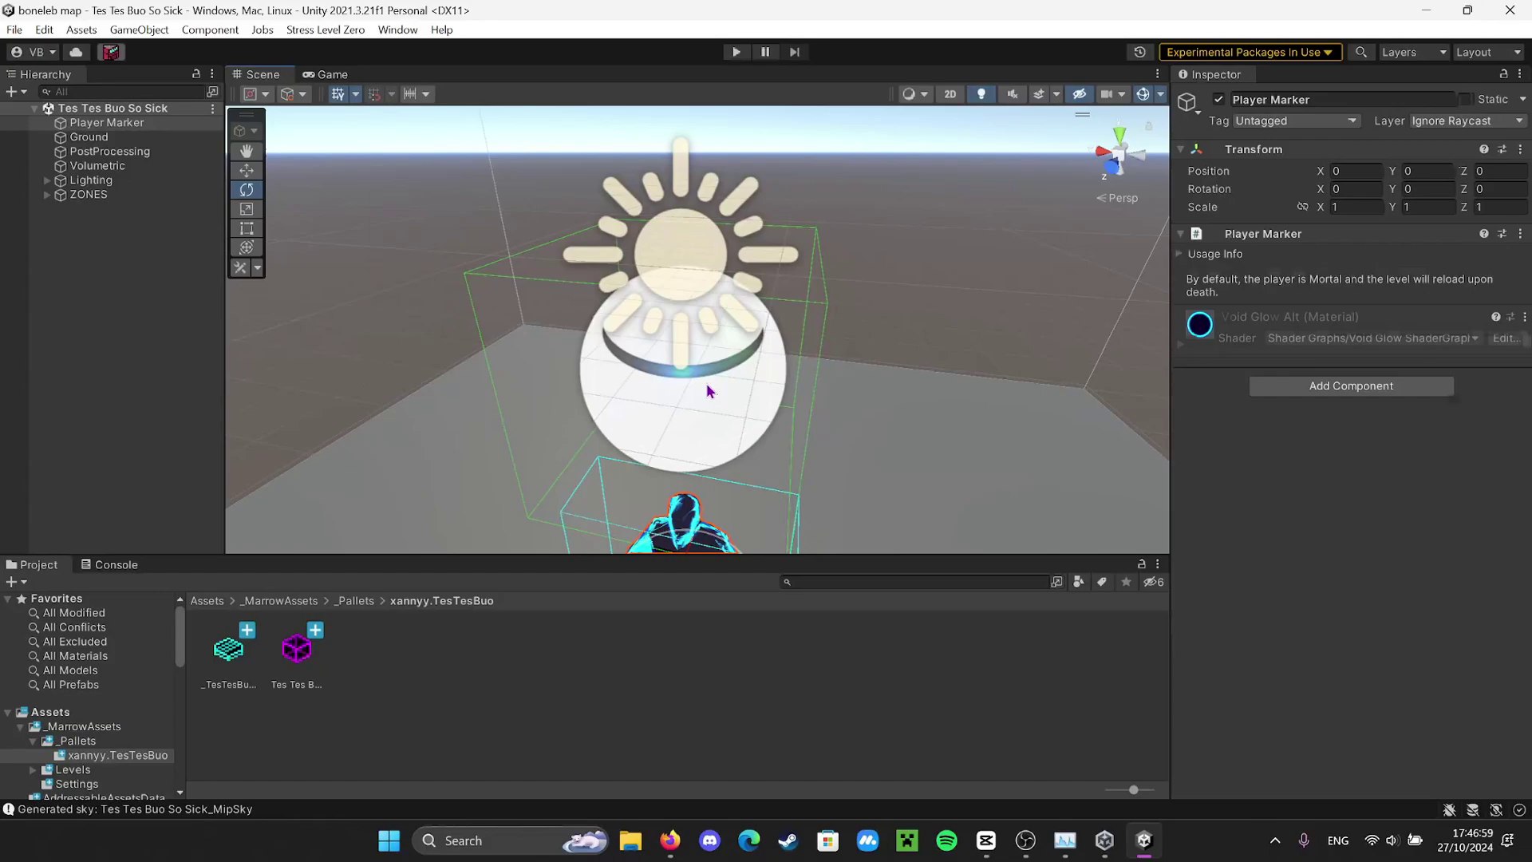
pyautogui.click(708, 390)
pyautogui.moveTo(708, 391); pyautogui.dragTo(838, 275, button='right')
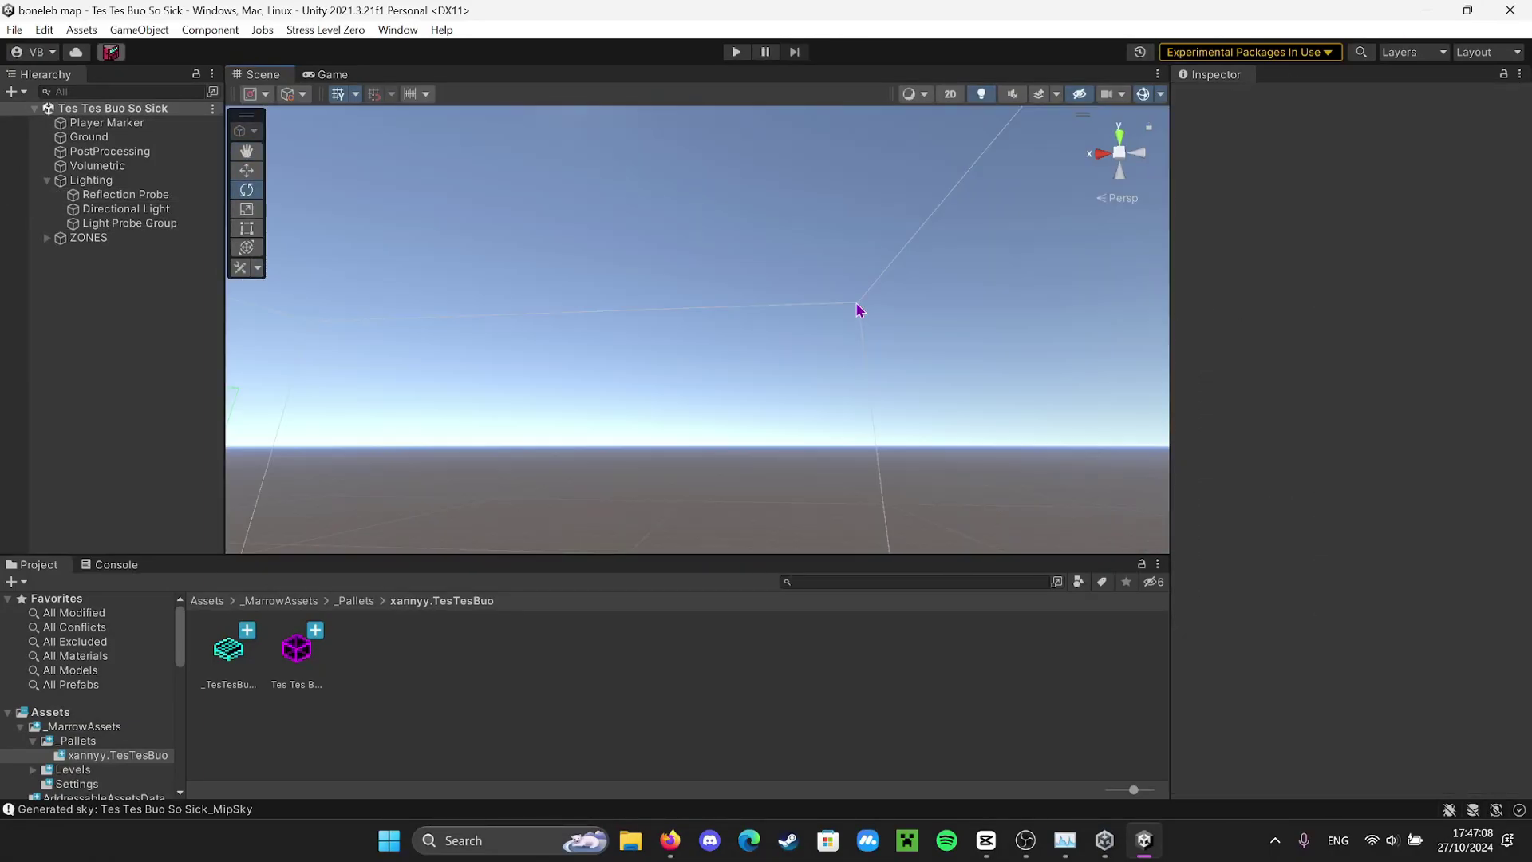
# Turn the view around the level and frame Zone A in the Scene view
pyautogui.click(860, 305)
pyautogui.moveTo(882, 455); pyautogui.dragTo(929, 511, button='right')
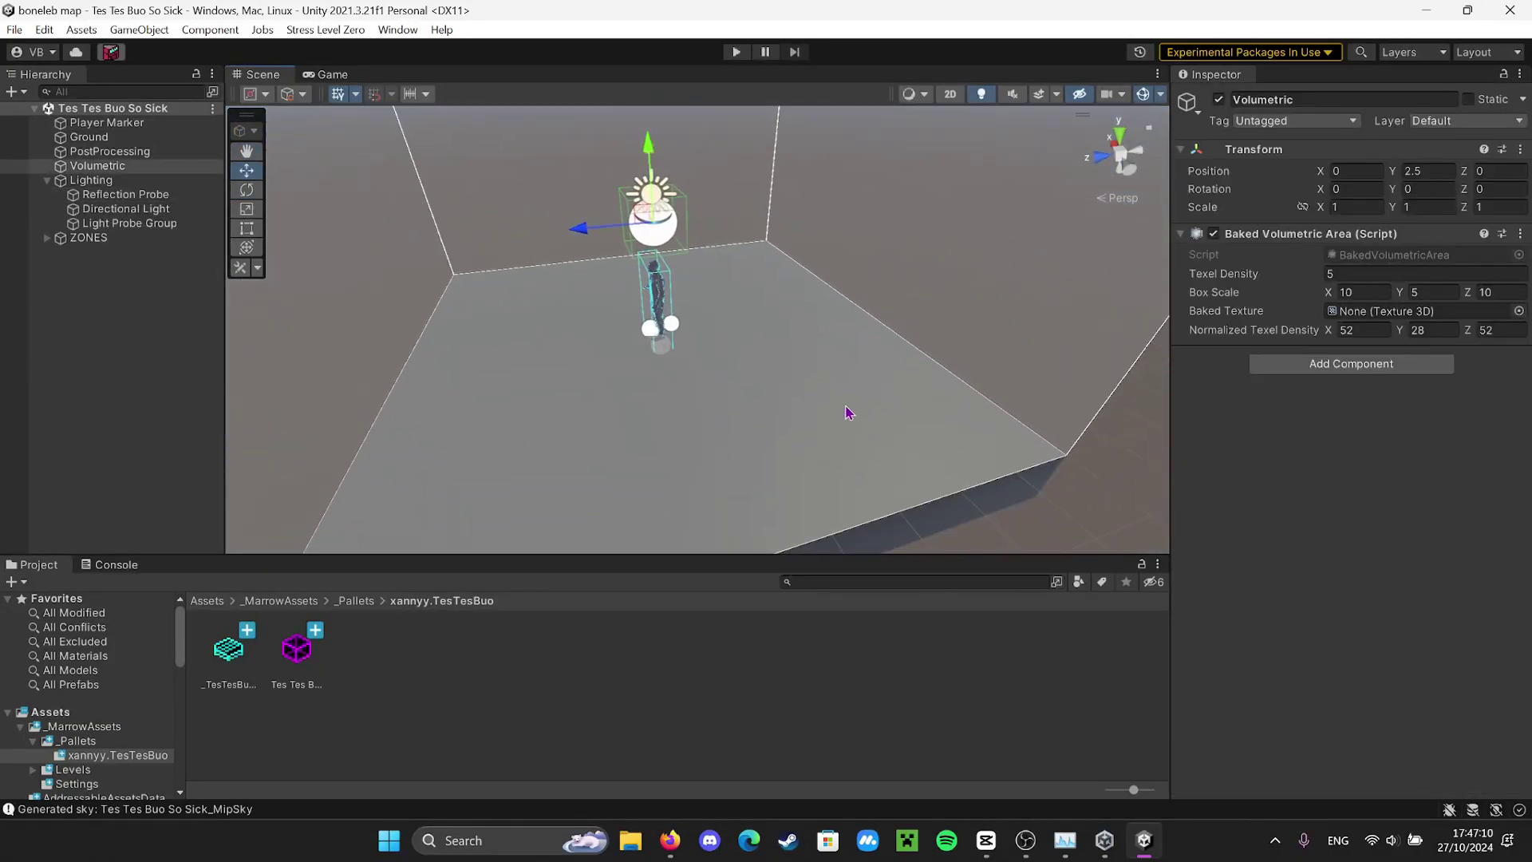
pyautogui.click(1040, 515)
pyautogui.moveTo(842, 374); pyautogui.dragTo(780, 290, button='right')
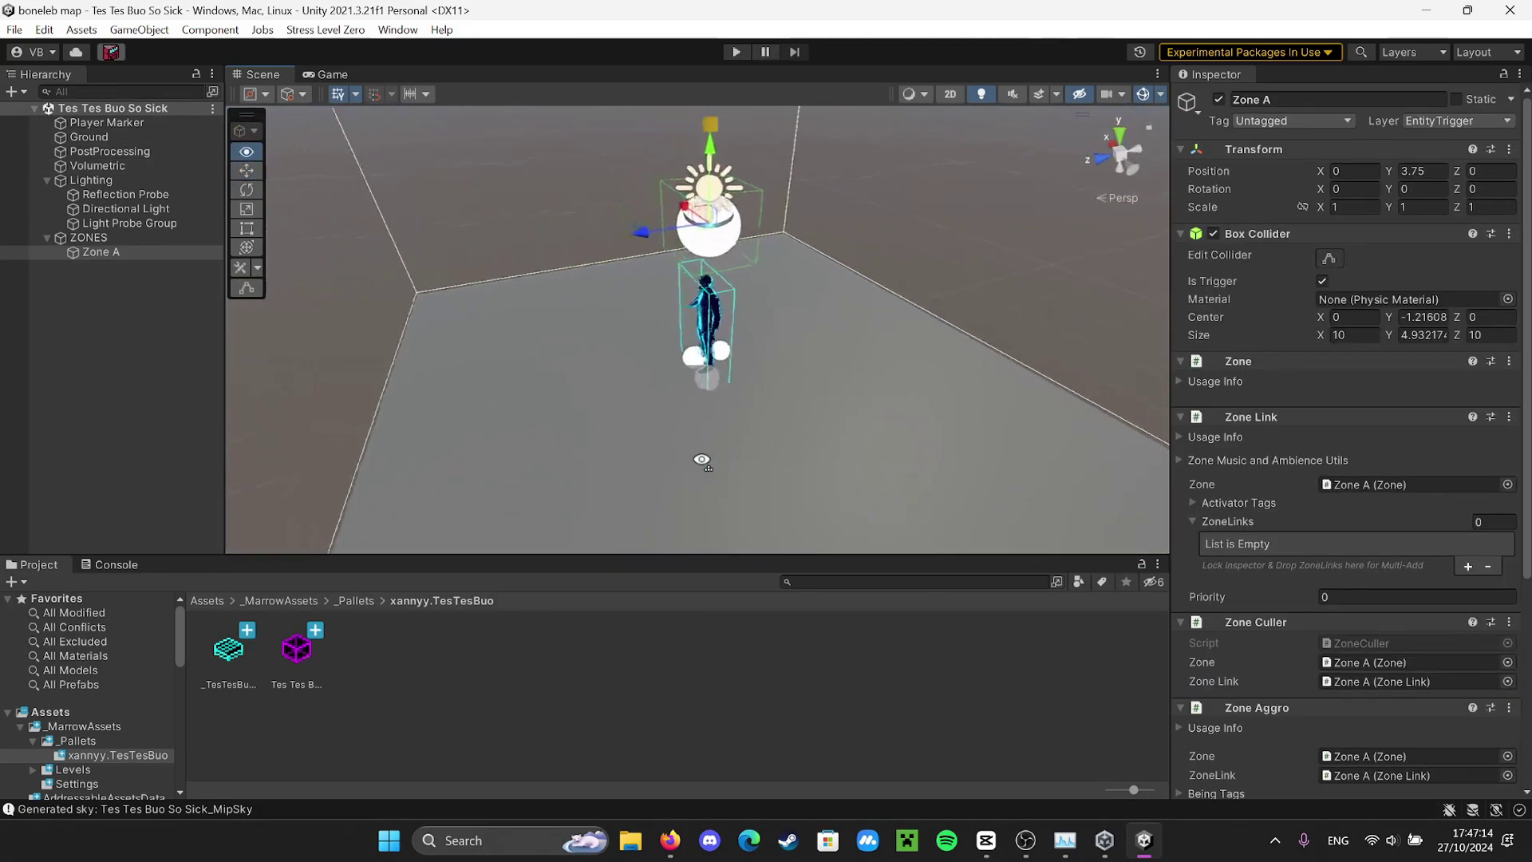
pyautogui.moveTo(701, 458); pyautogui.dragTo(973, 448, button='right')
pyautogui.press('f')
pyautogui.scroll(-6, 1341, 636)
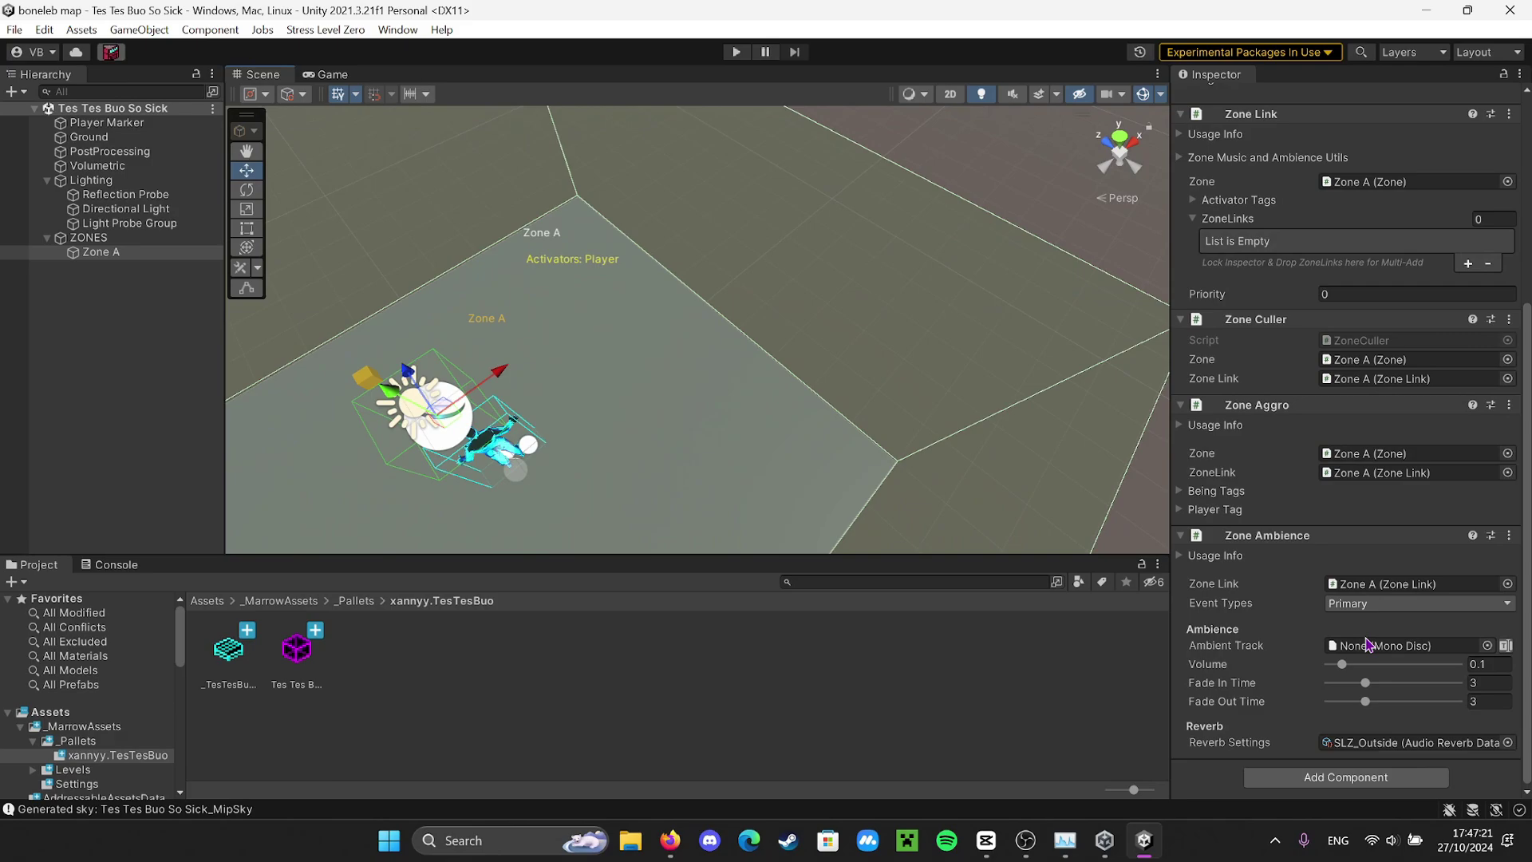
pyautogui.scroll(10, 1471, 758)
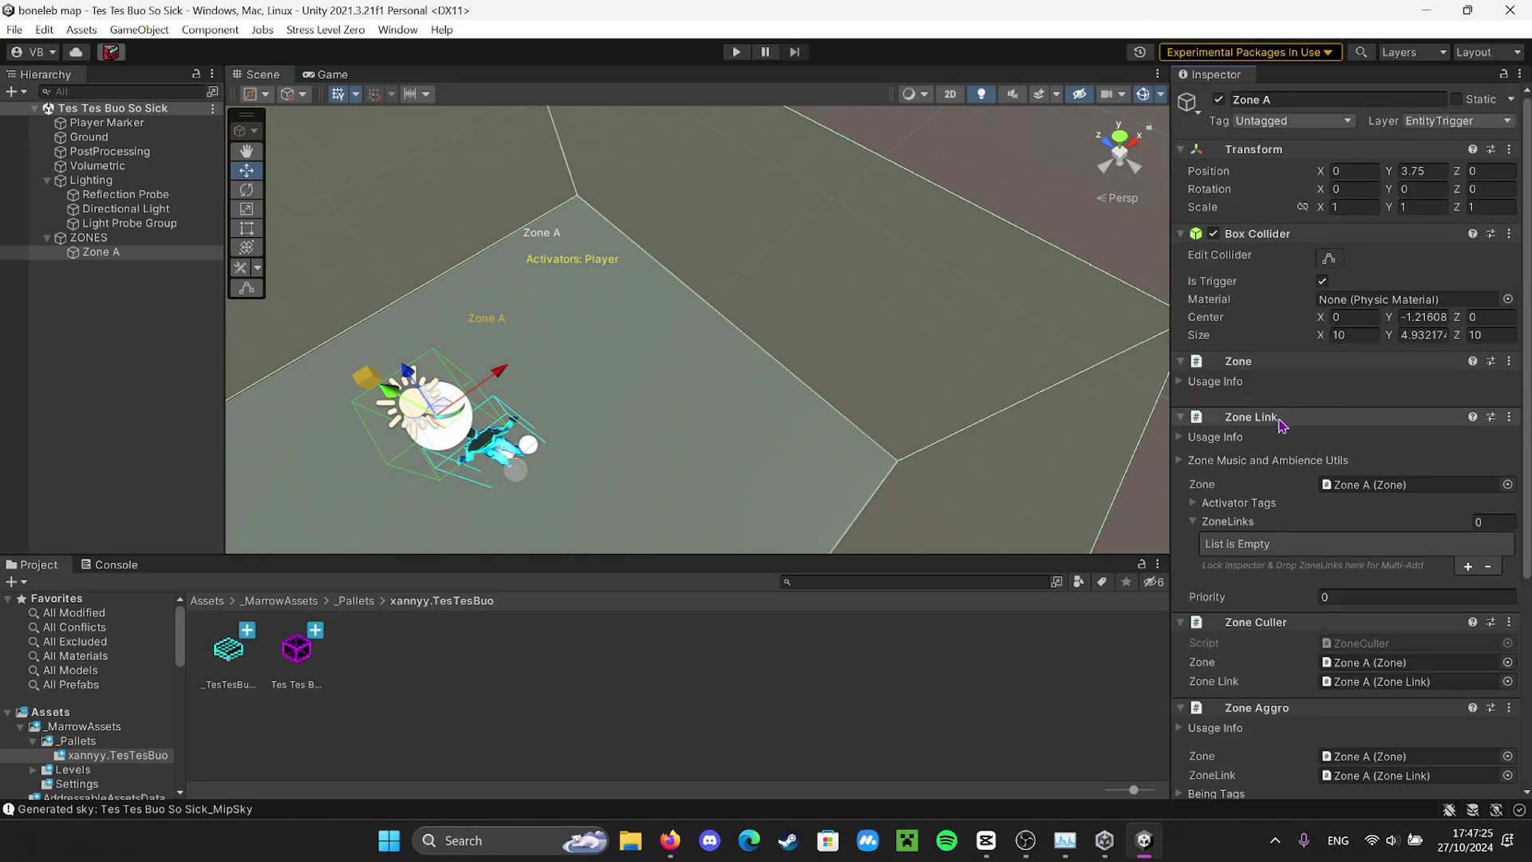
pyautogui.scroll(-6, 1233, 419)
pyautogui.scroll(-3, 1229, 534)
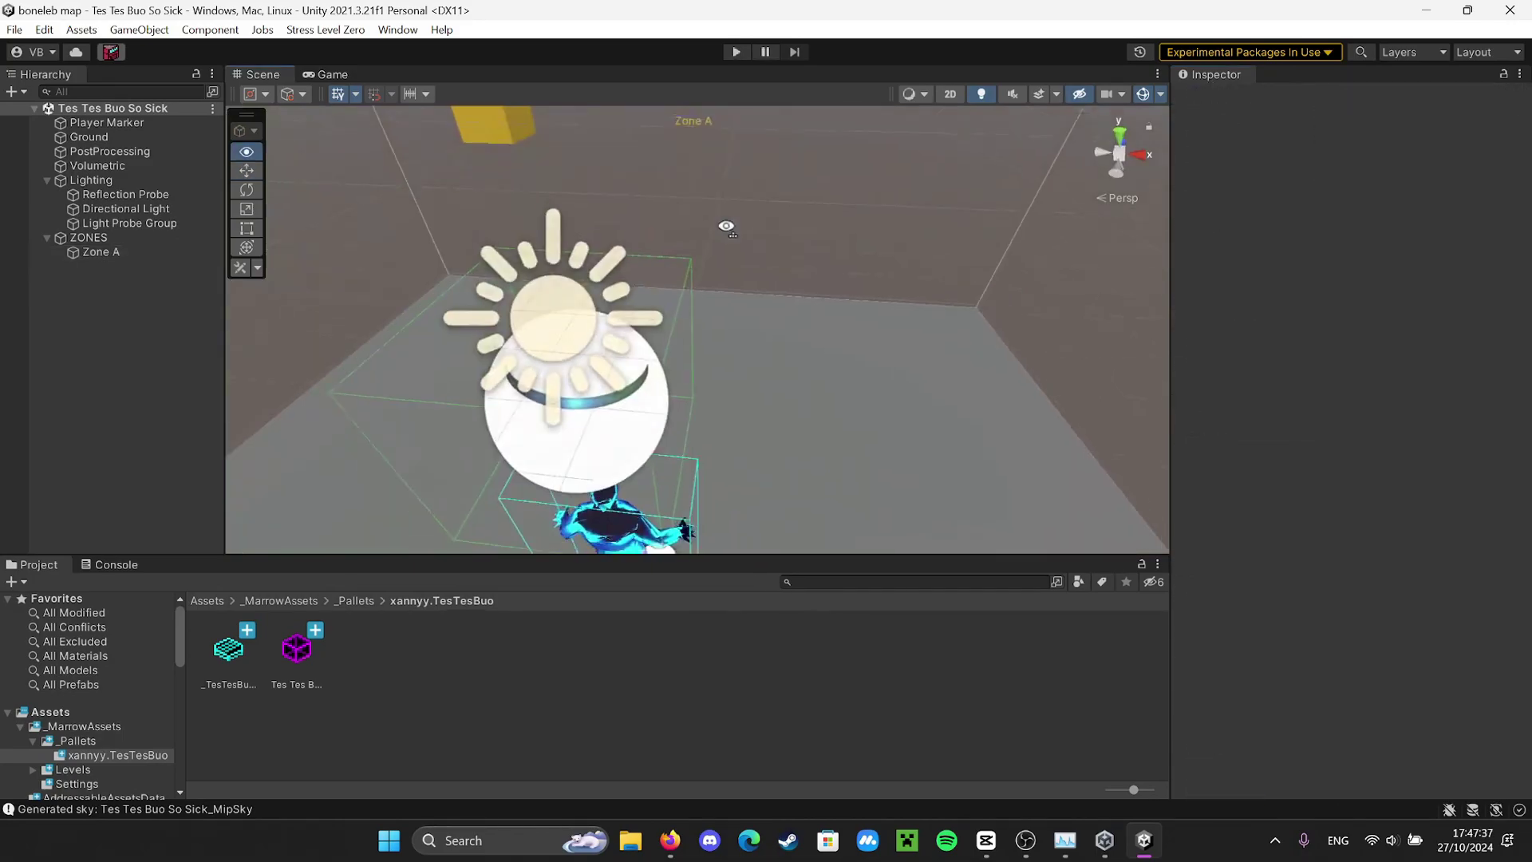
# Select Zone A and scroll the Inspector down to its Zone Ambience settings
pyautogui.moveTo(724, 226); pyautogui.dragTo(749, 248, button='right')
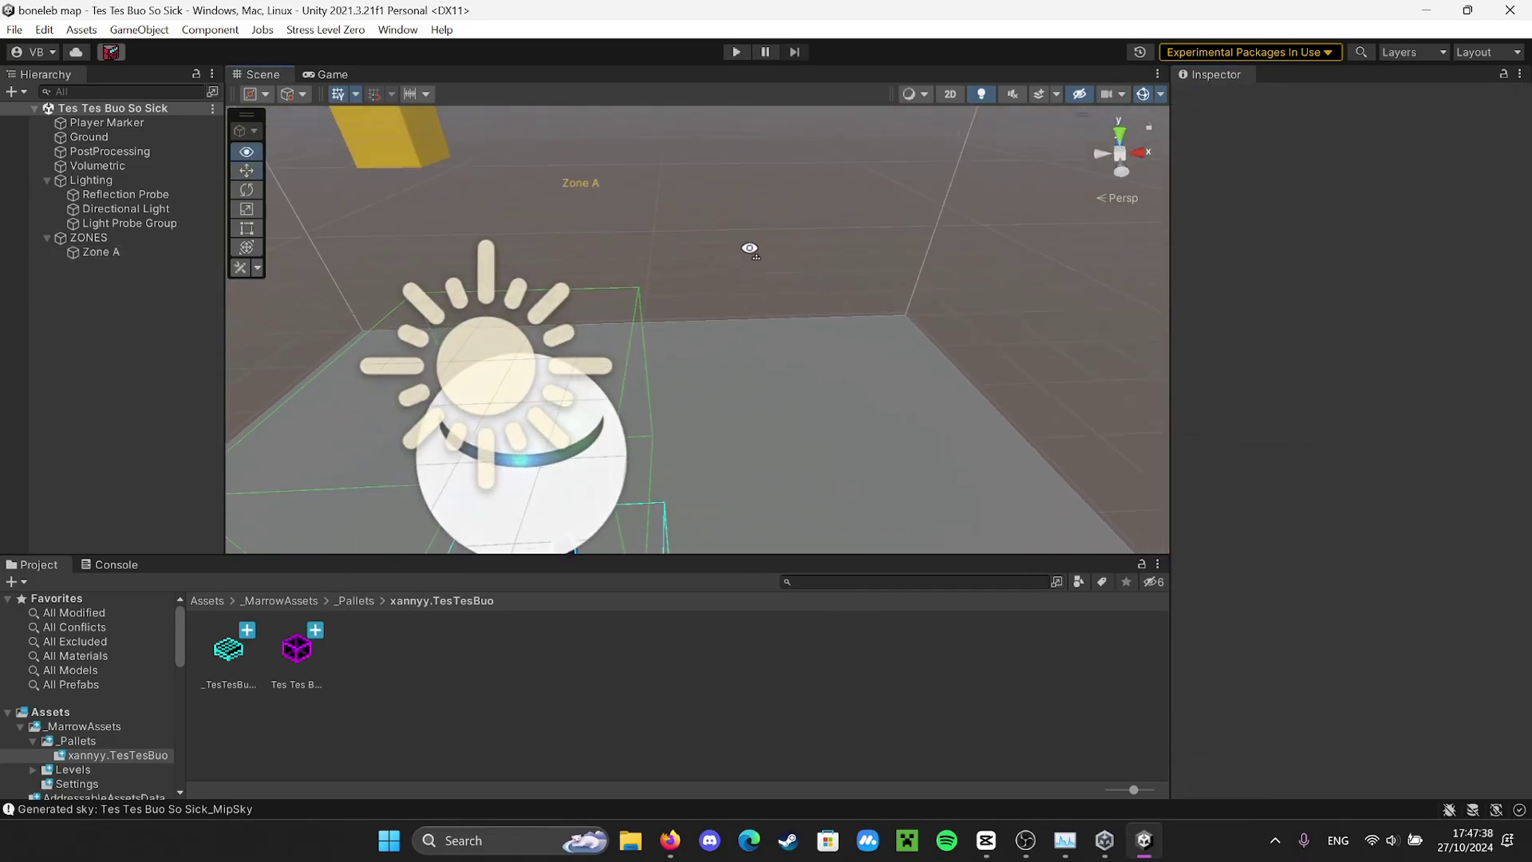
pyautogui.click(641, 302)
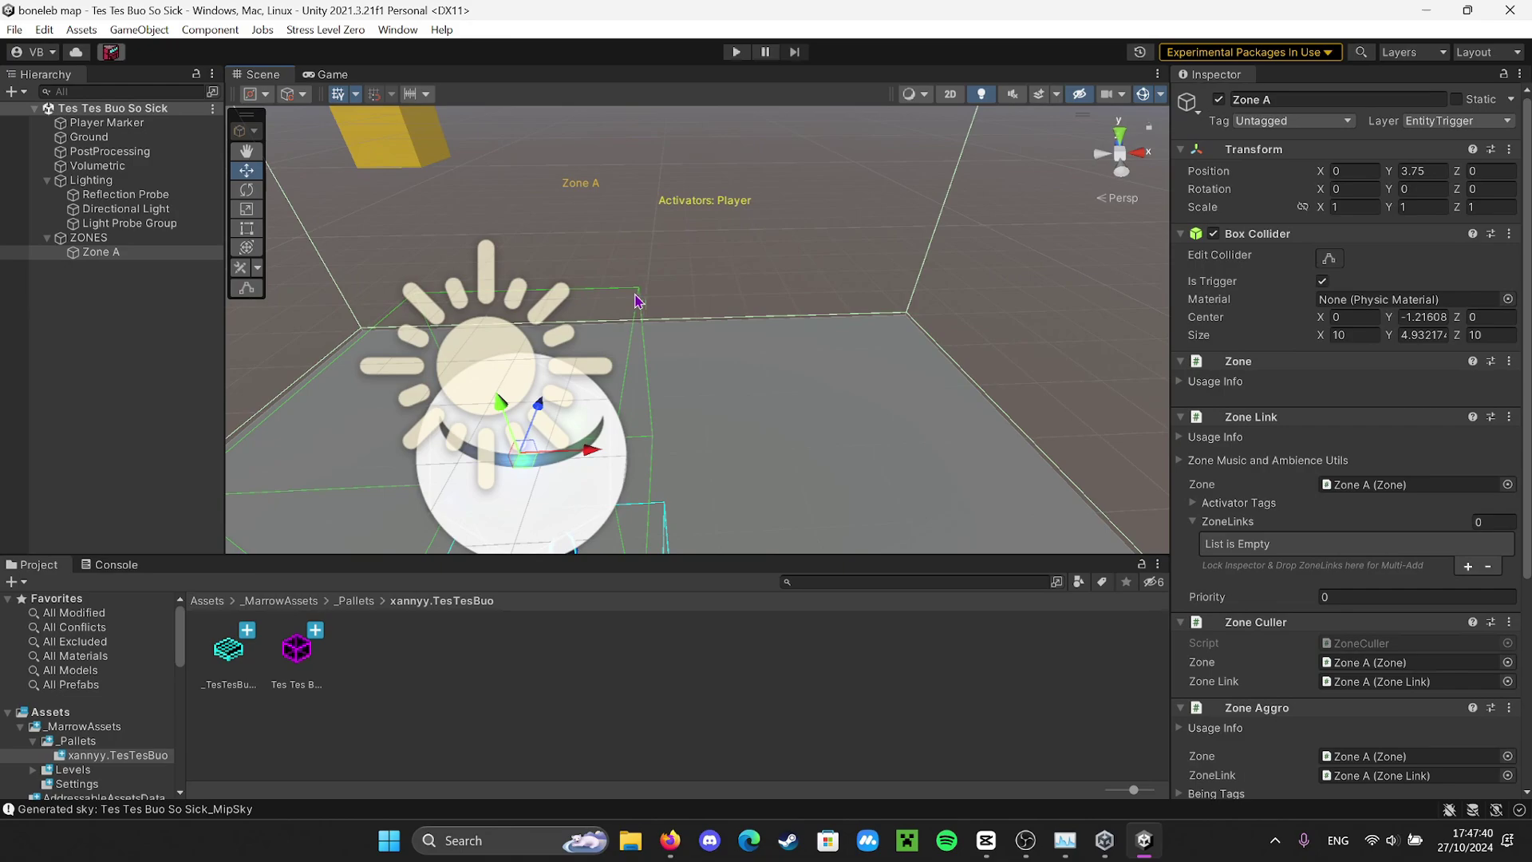
pyautogui.press('s')
pyautogui.moveTo(656, 301); pyautogui.dragTo(1282, 229, button='right')
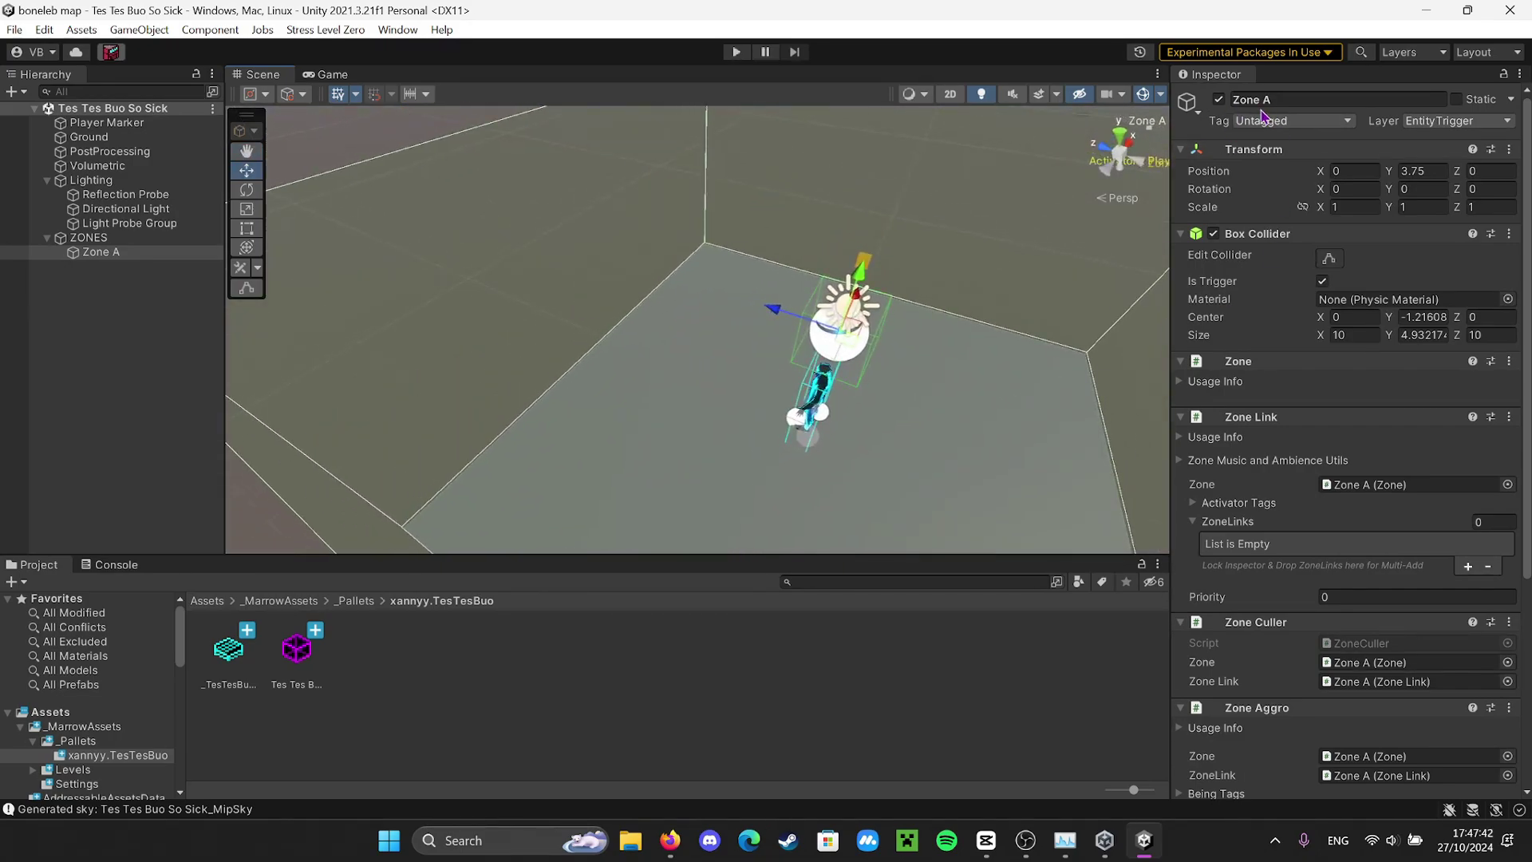
pyautogui.moveTo(846, 207); pyautogui.dragTo(804, 332, button='right')
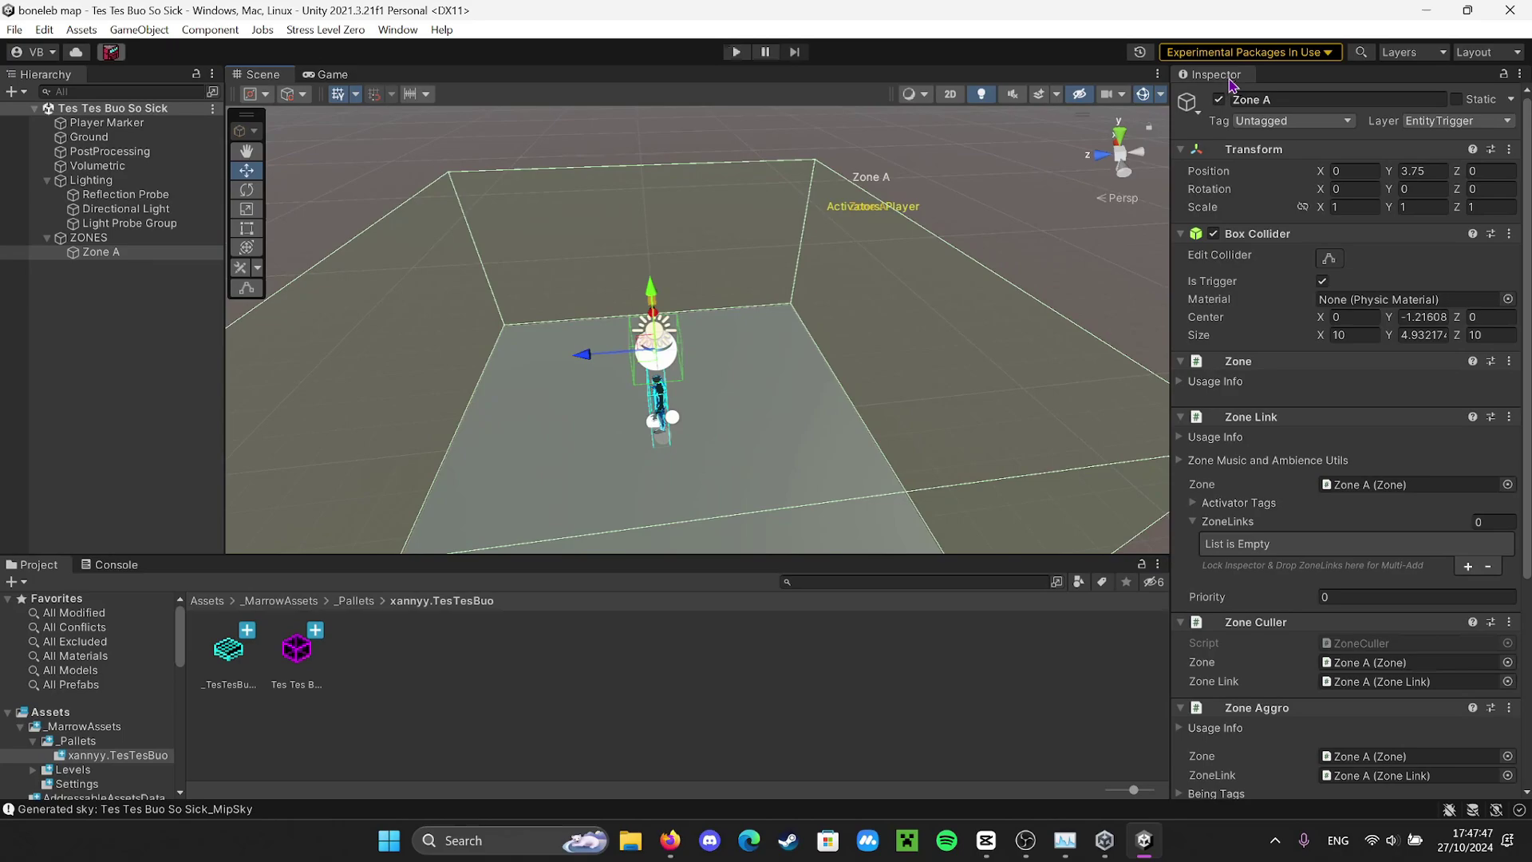
pyautogui.scroll(-5, 1352, 476)
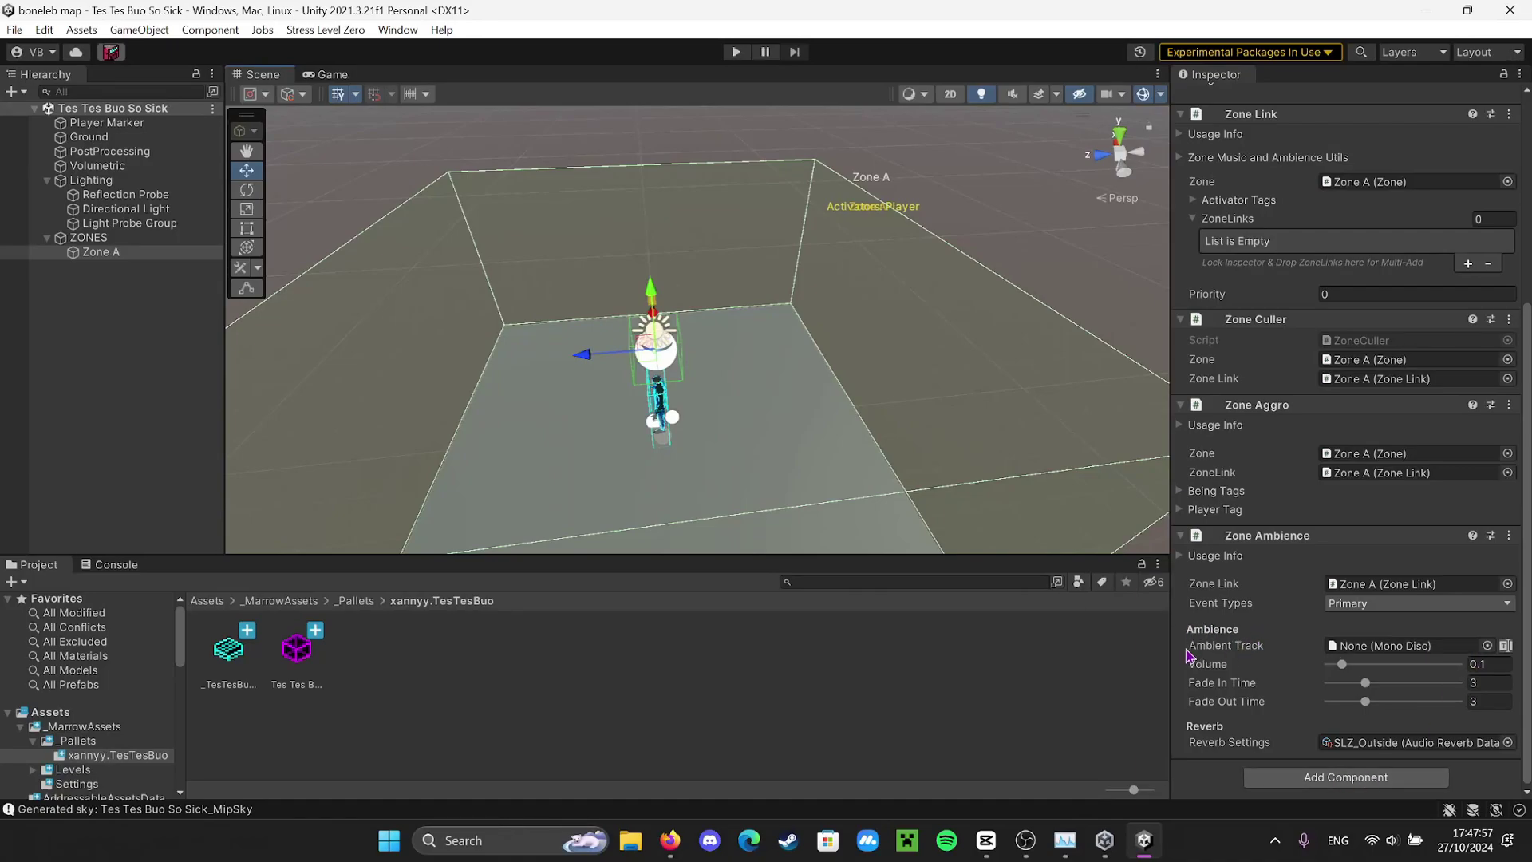
# Set Zone A's Ambient Track to the Keygen disc from the Select MonoDisc list
pyautogui.click(1457, 649)
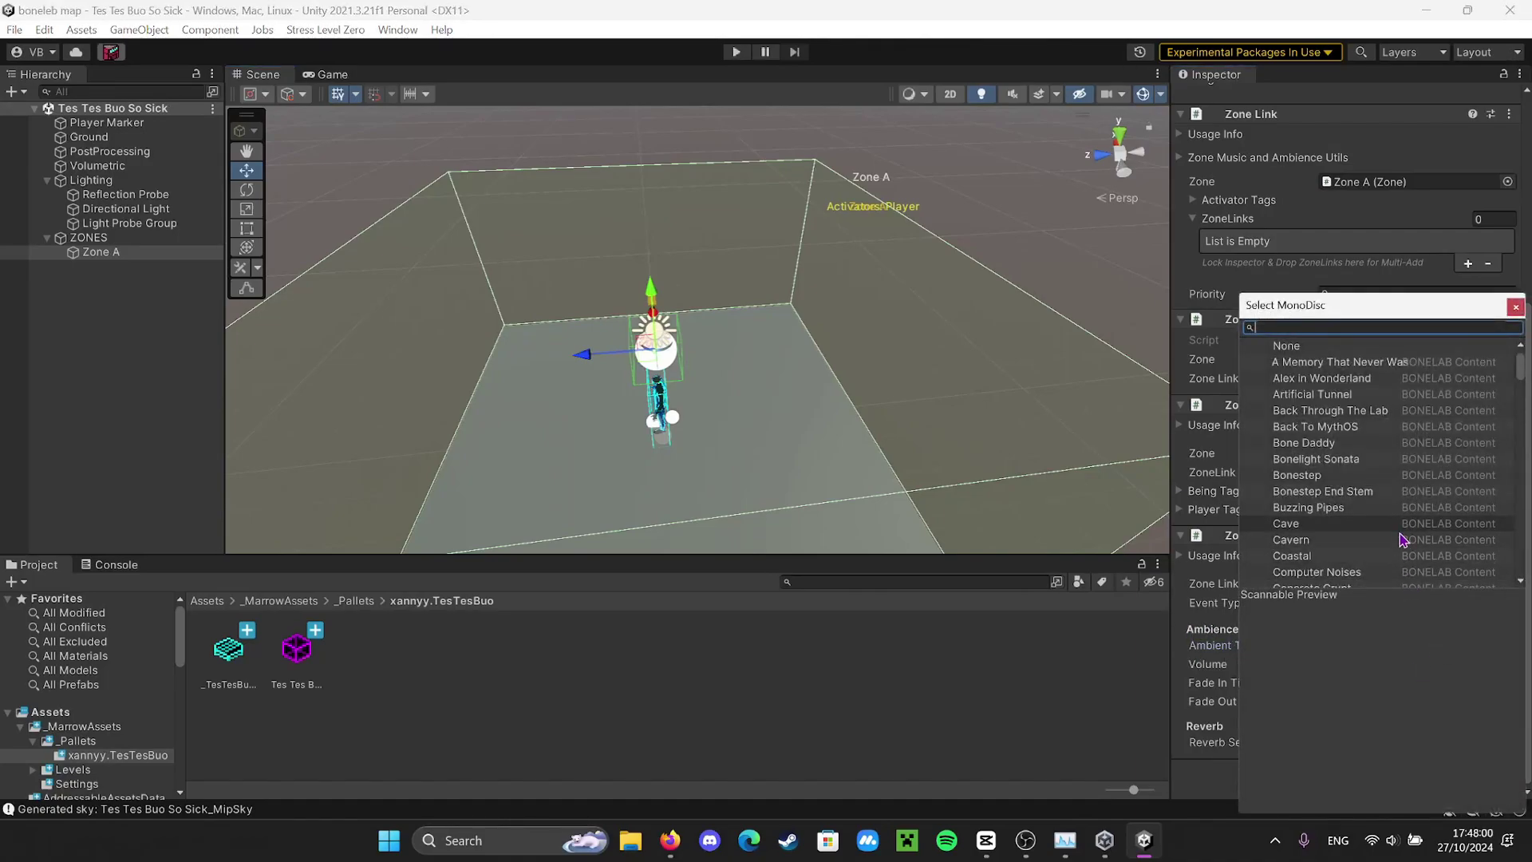
pyautogui.click(1349, 508)
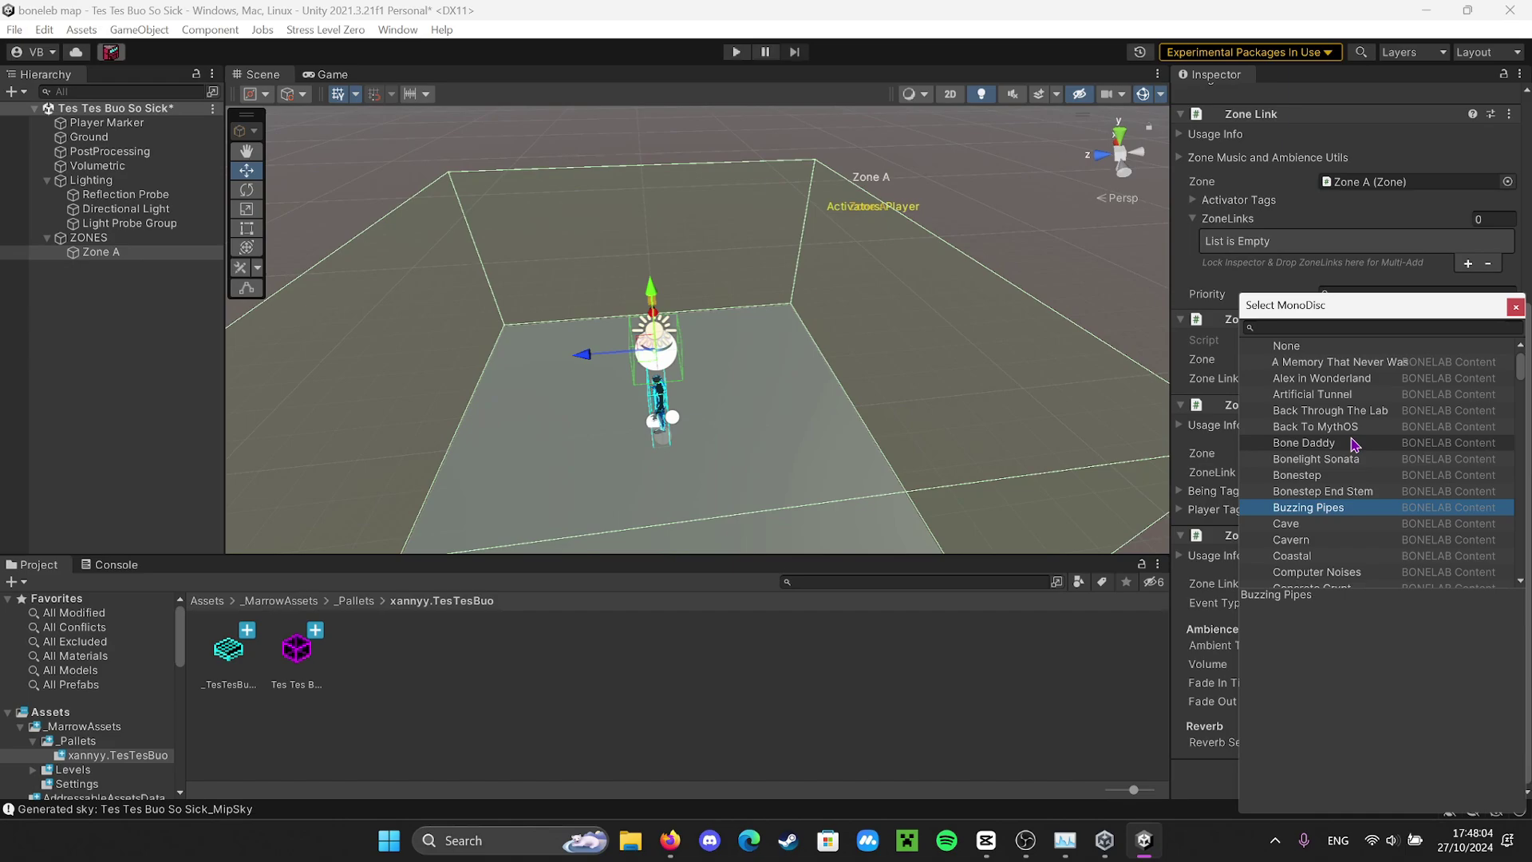
pyautogui.scroll(-12, 1356, 451)
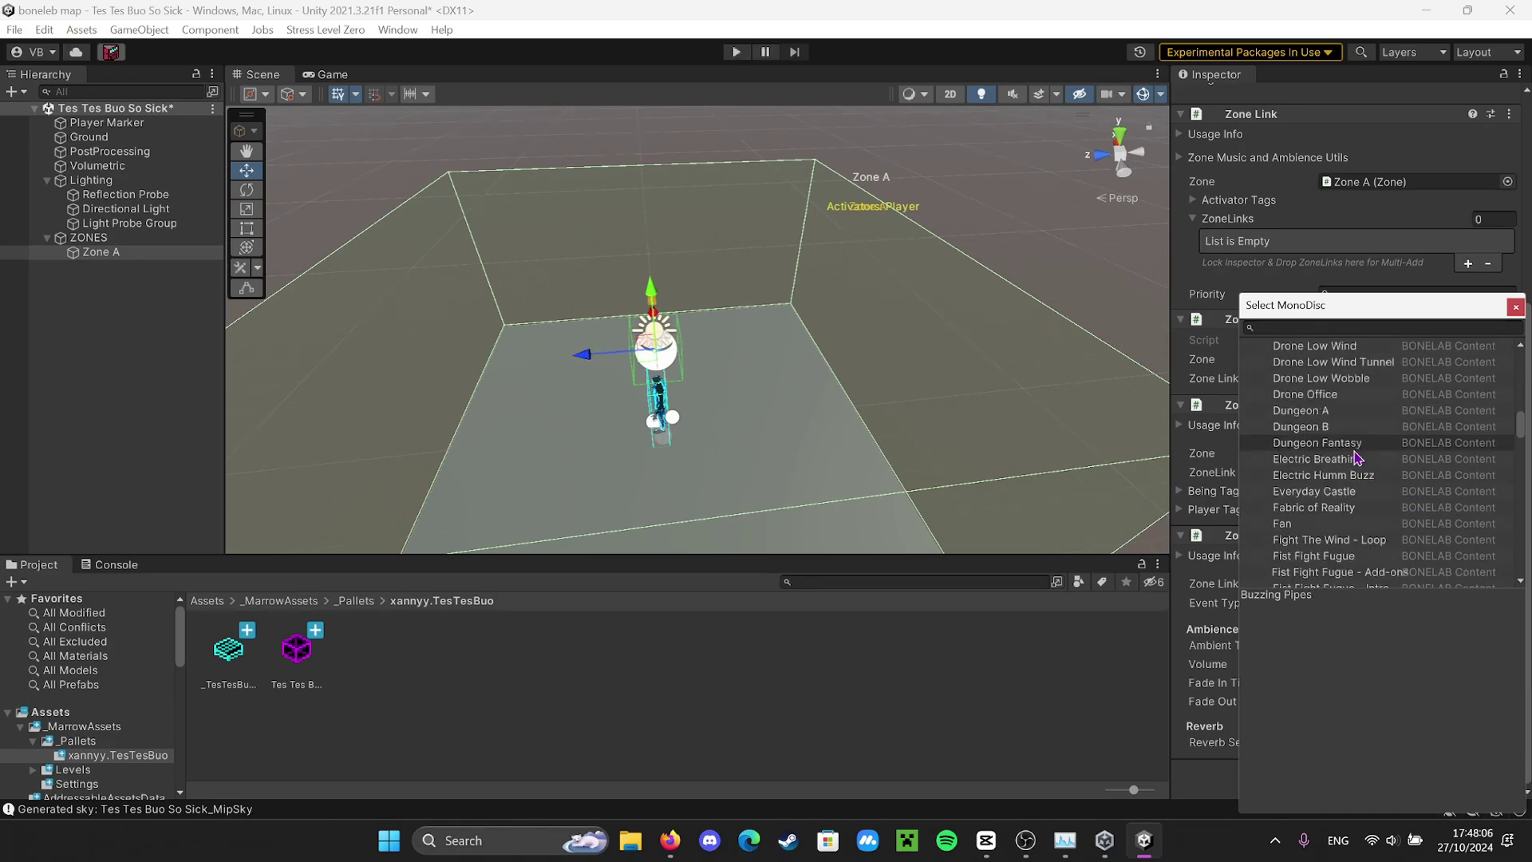
pyautogui.scroll(-5, 1356, 456)
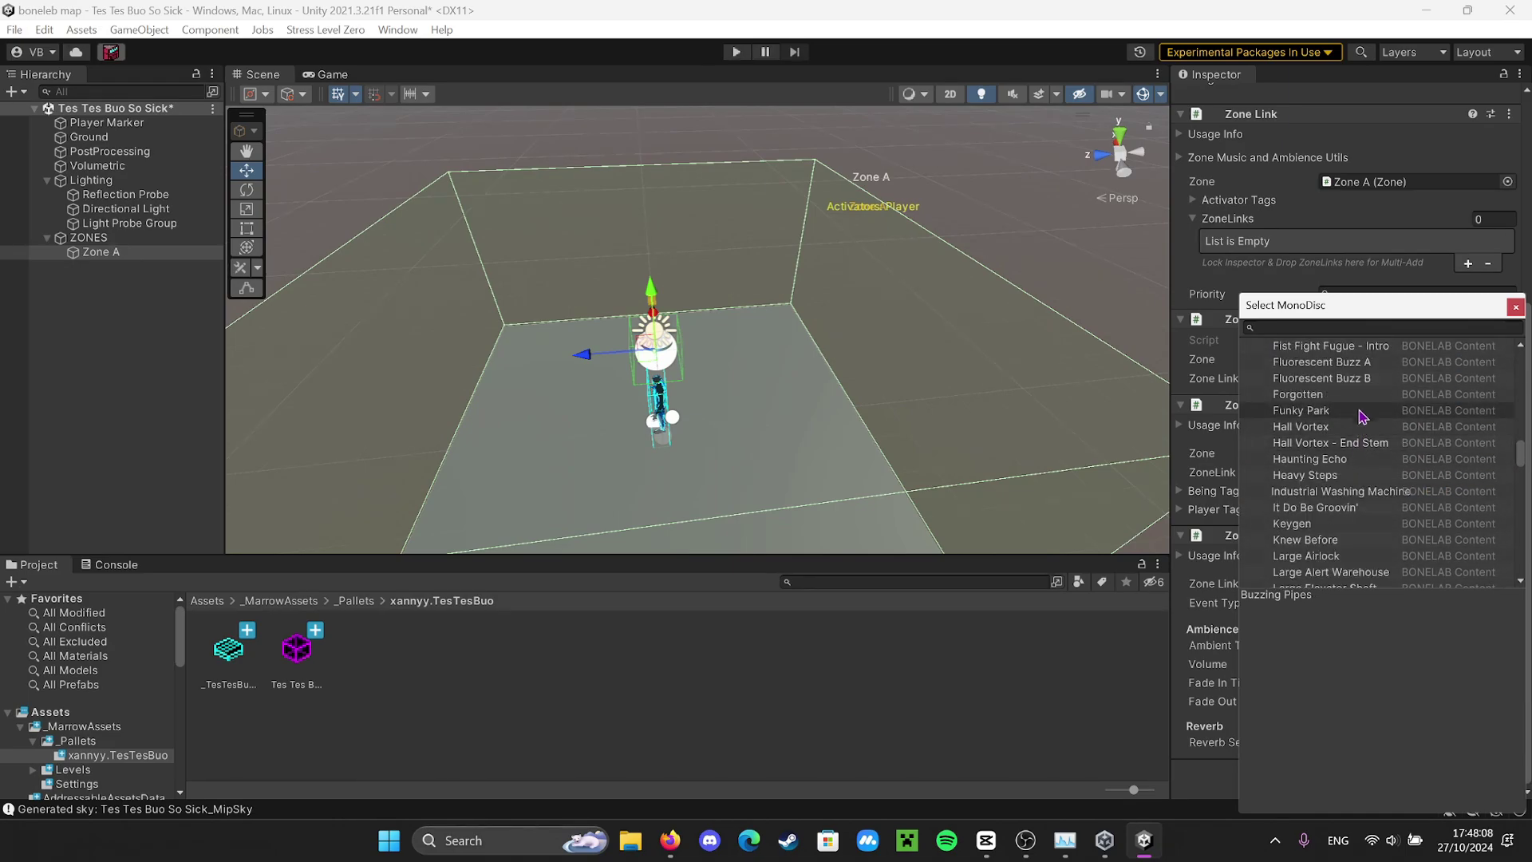
pyautogui.doubleClick(1357, 523)
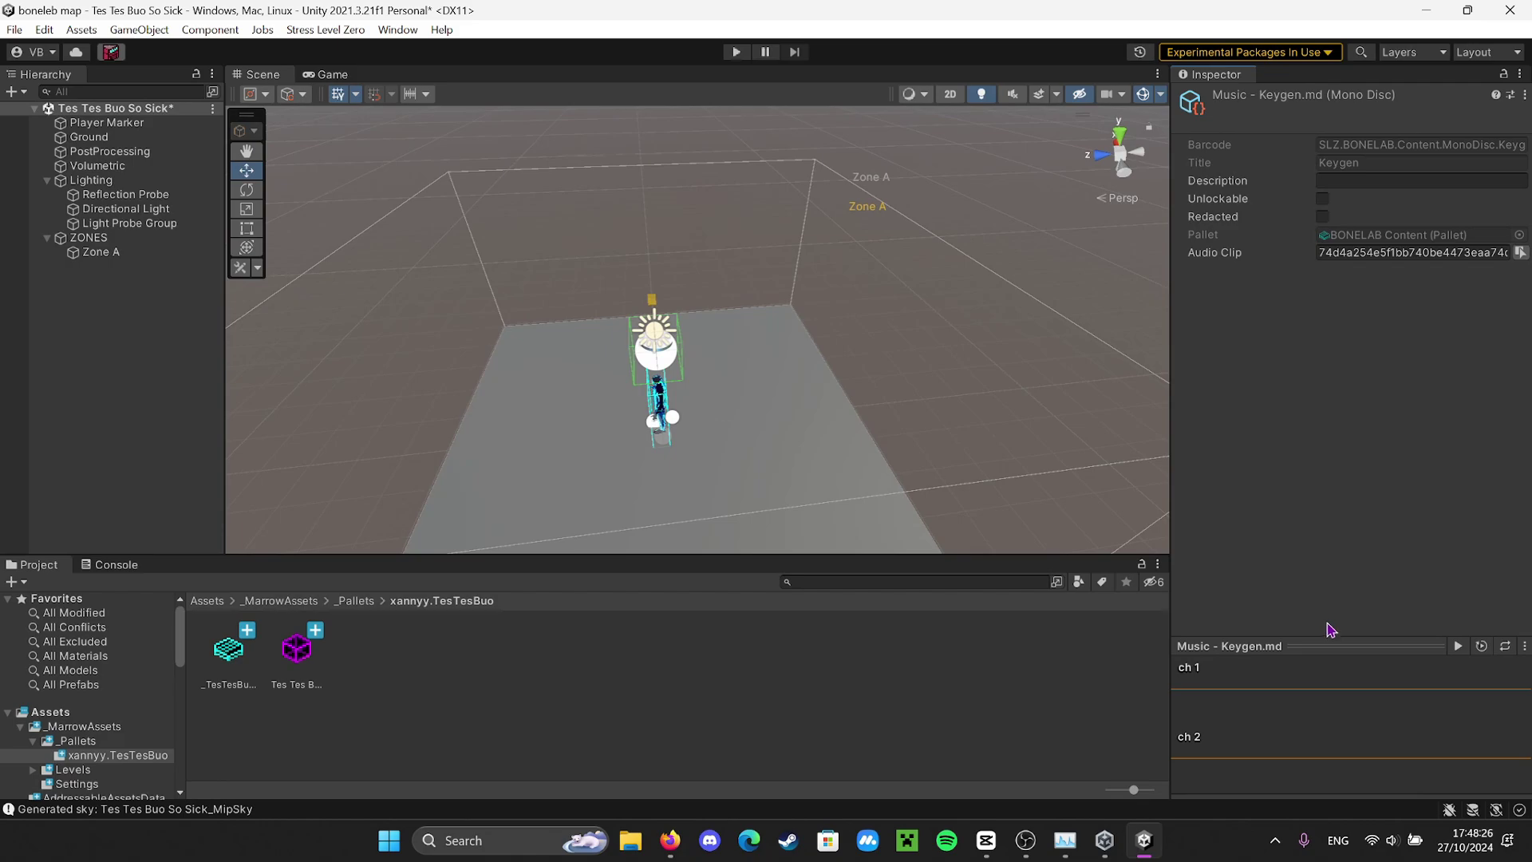
pyautogui.click(745, 683)
pyautogui.moveTo(699, 265); pyautogui.dragTo(809, 205, button='right')
pyautogui.moveTo(738, 320); pyautogui.dragTo(709, 340, button='right')
pyautogui.press('w')
pyautogui.click(722, 345)
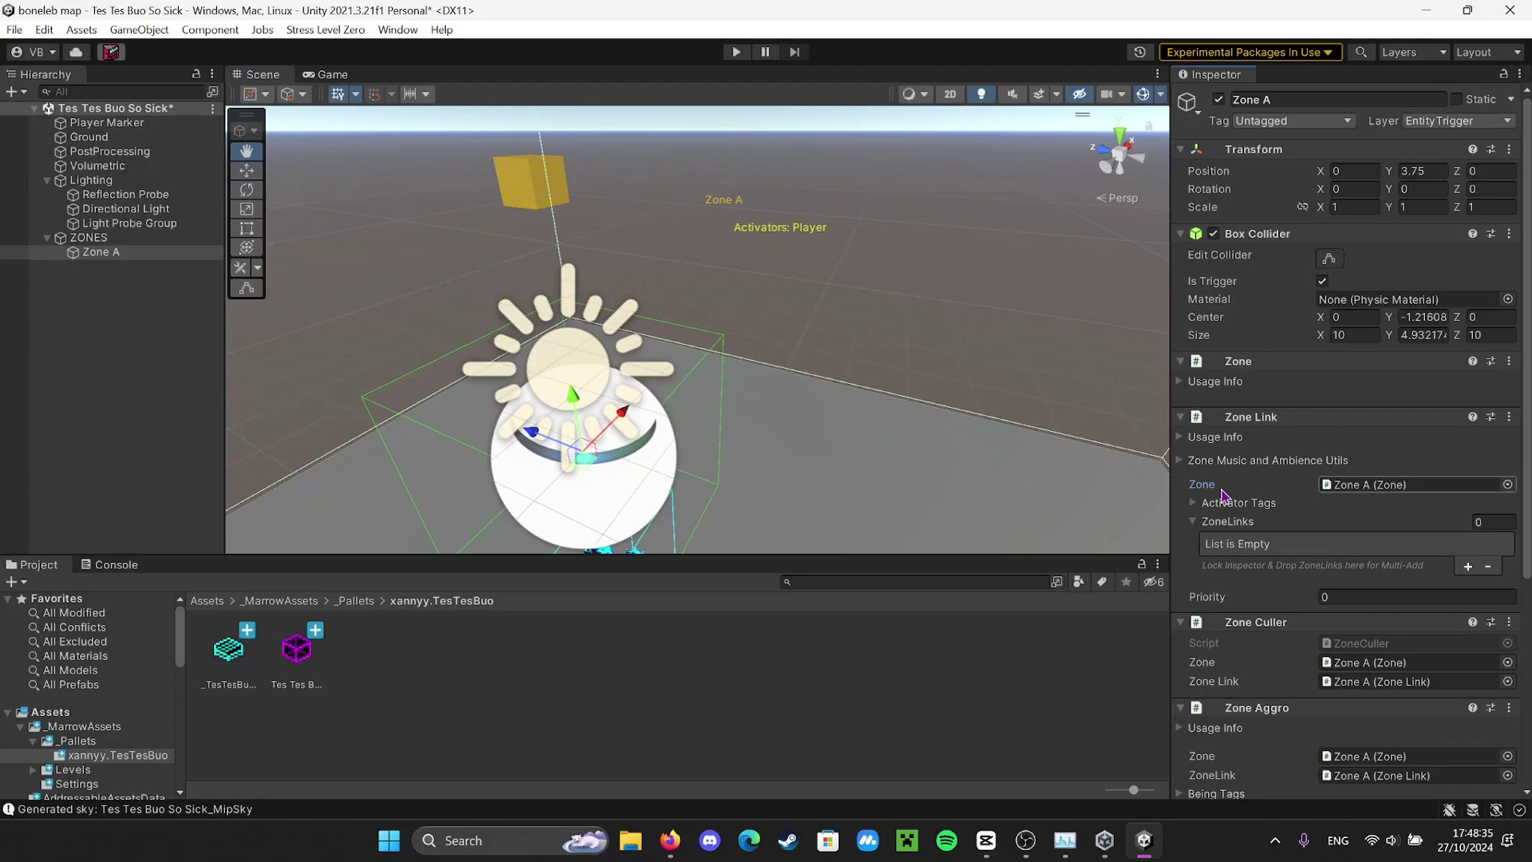
pyautogui.press('f')
pyautogui.scroll(-5, 1272, 572)
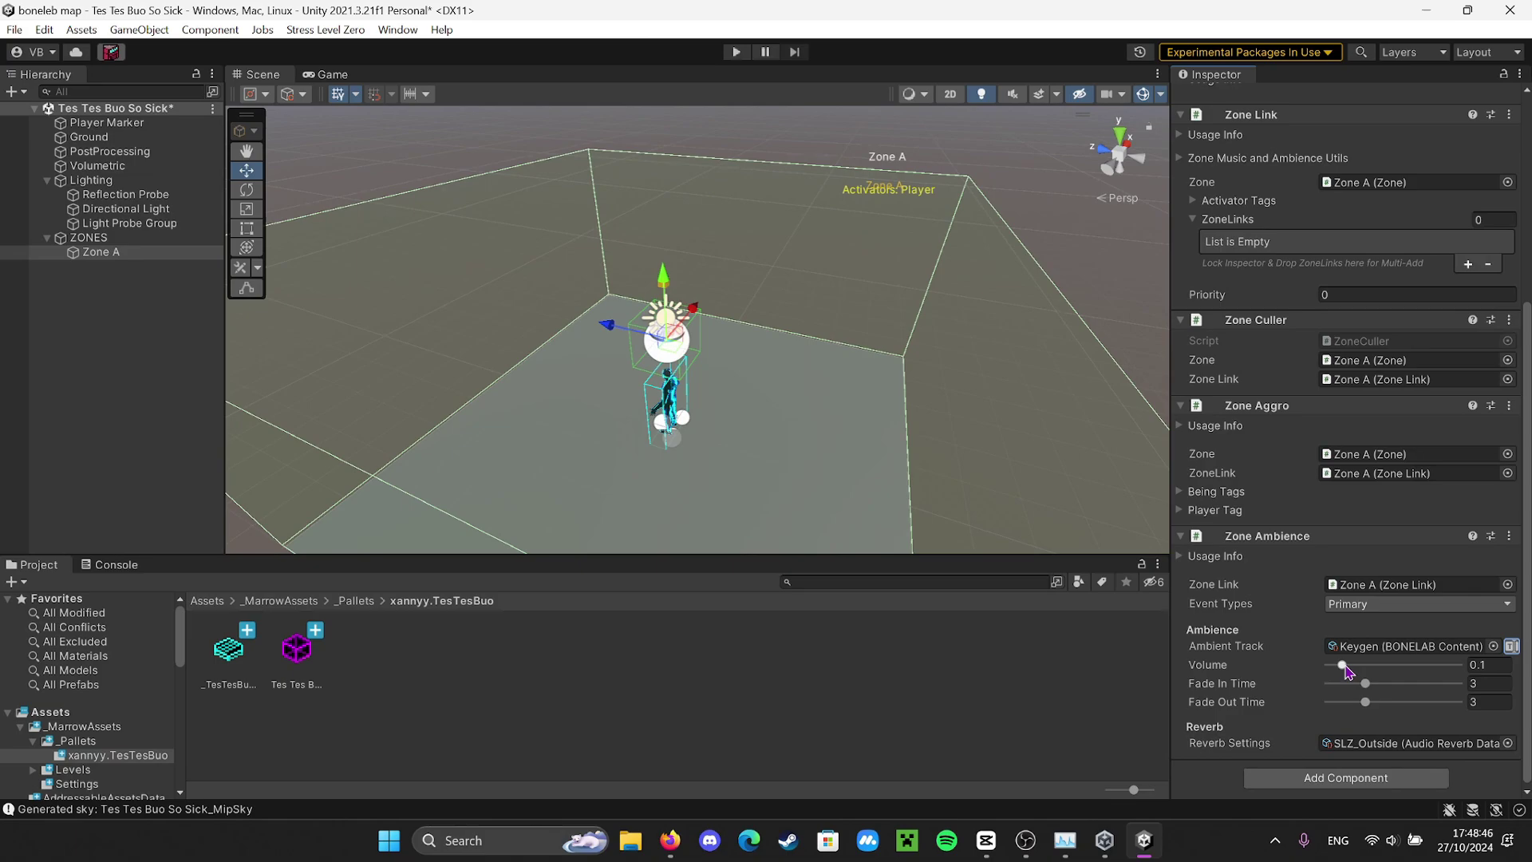
pyautogui.scroll(3, 1347, 638)
pyautogui.scroll(-3, 801, 475)
pyautogui.press('w')
pyautogui.moveTo(801, 476); pyautogui.dragTo(1335, 428, button='right')
pyautogui.press('w')
pyautogui.press('a')
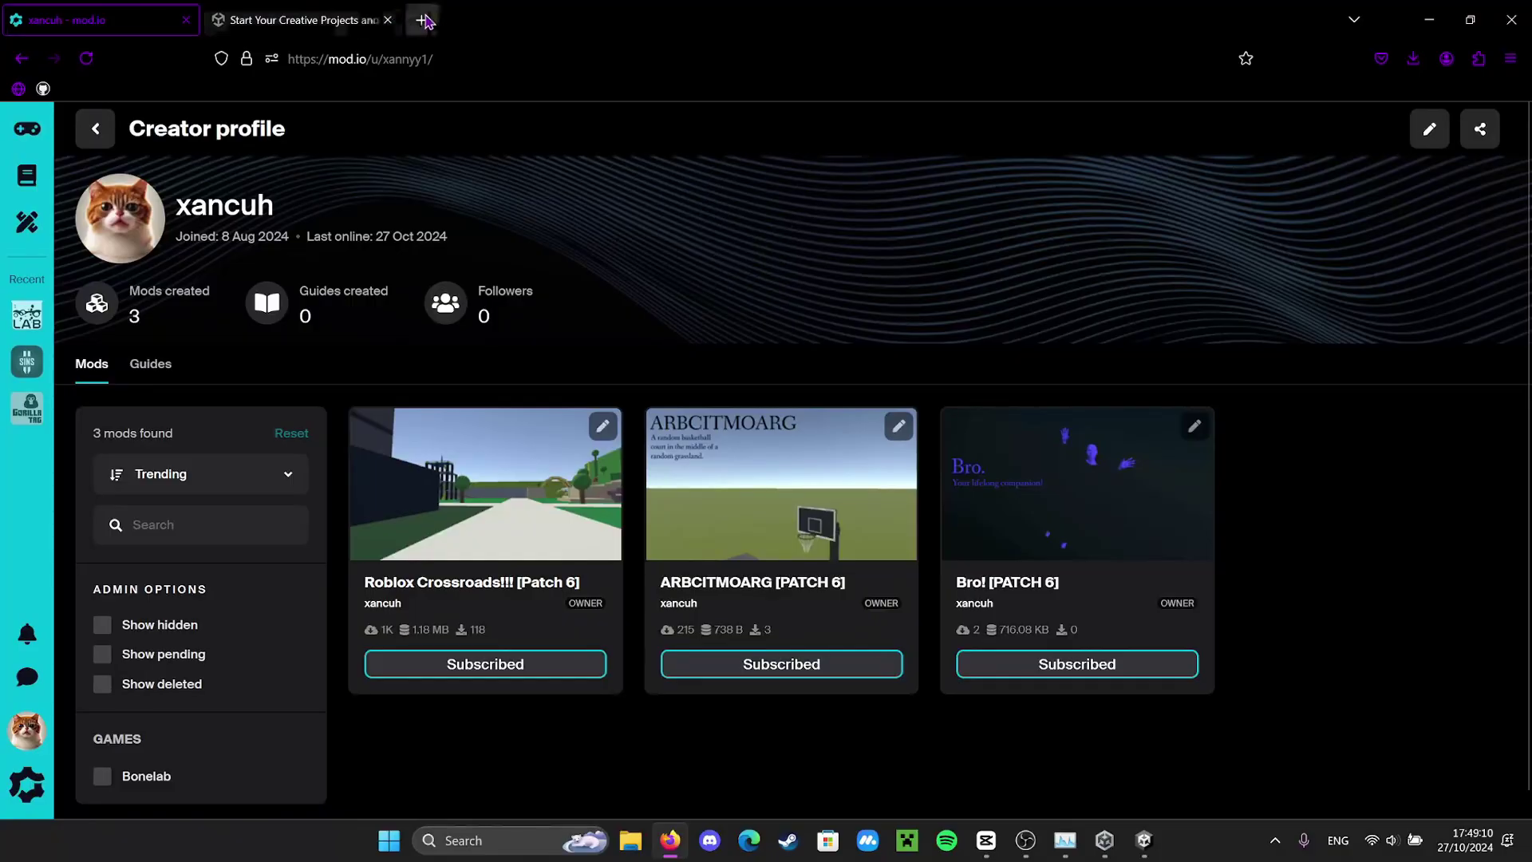
# Load sketchfab.com in a new tab and search models for 'roblox map'
pyautogui.hotkey('ctrl', 't')
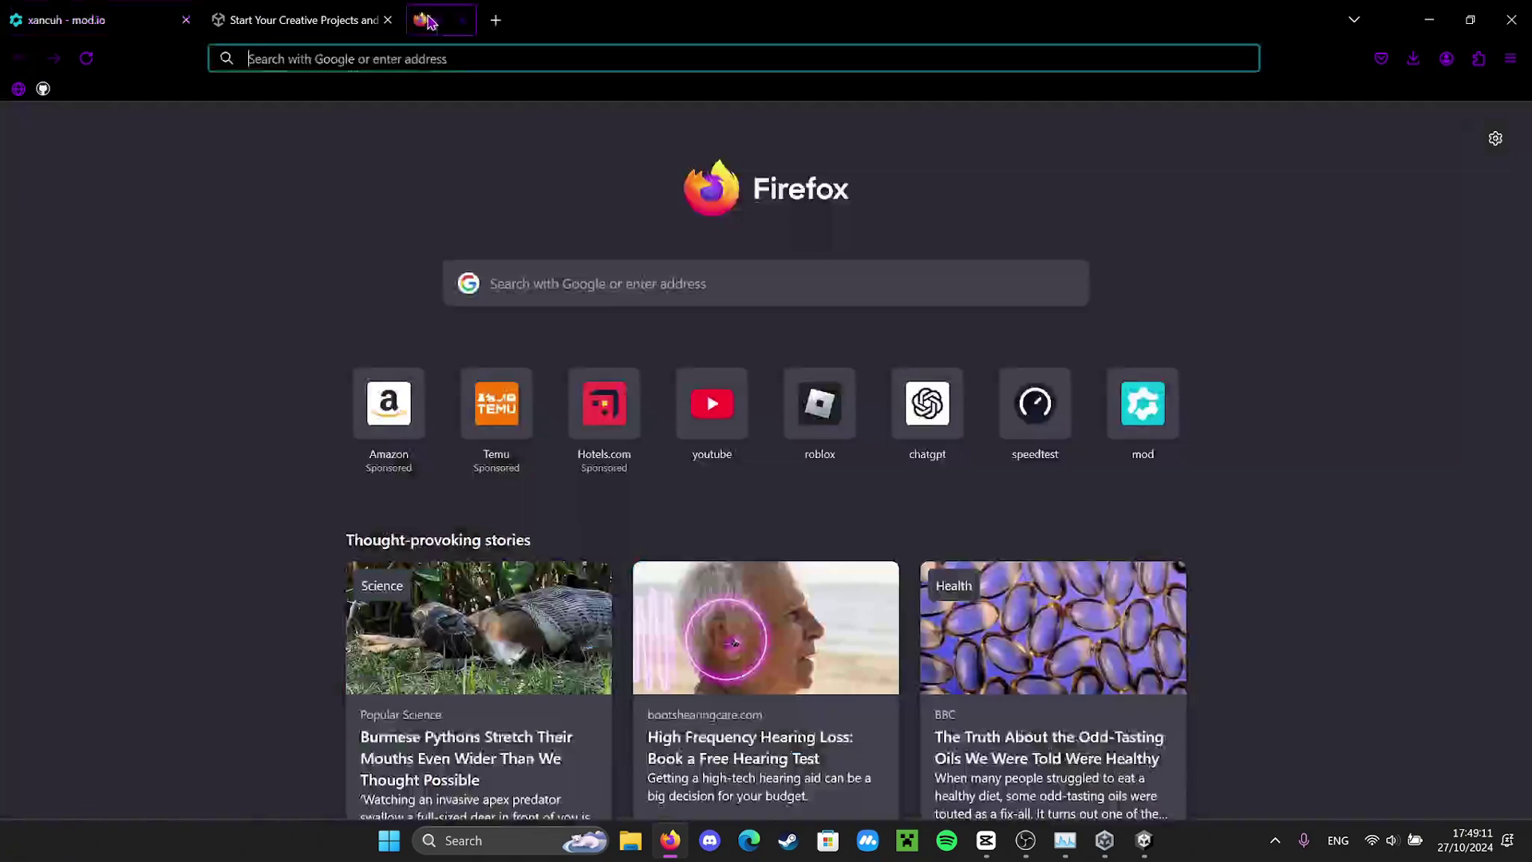
pyautogui.write('sketchfab.com/')
pyautogui.press('Return')
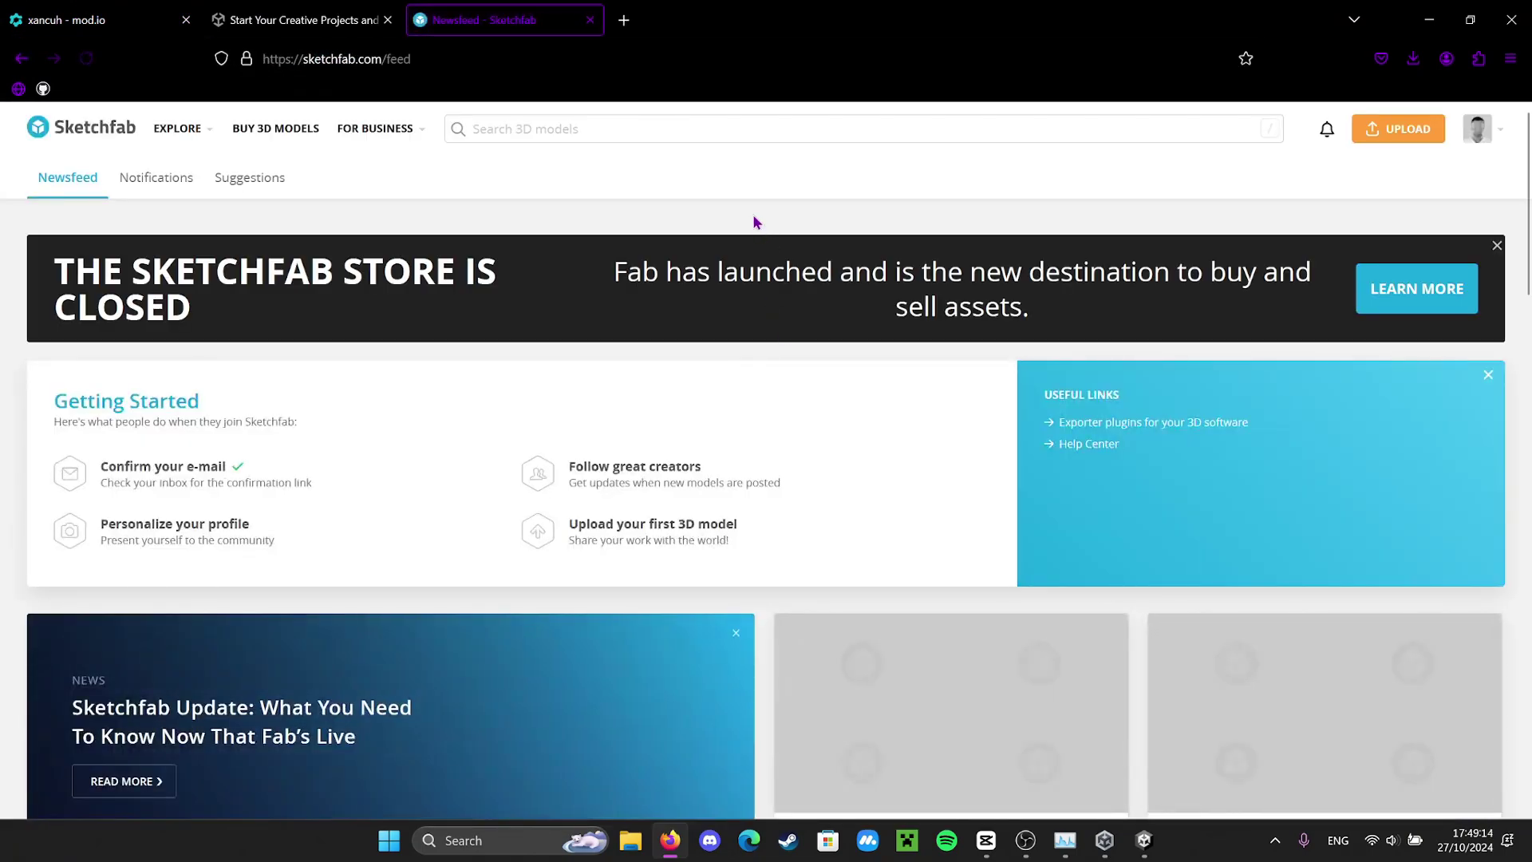
pyautogui.click(660, 126)
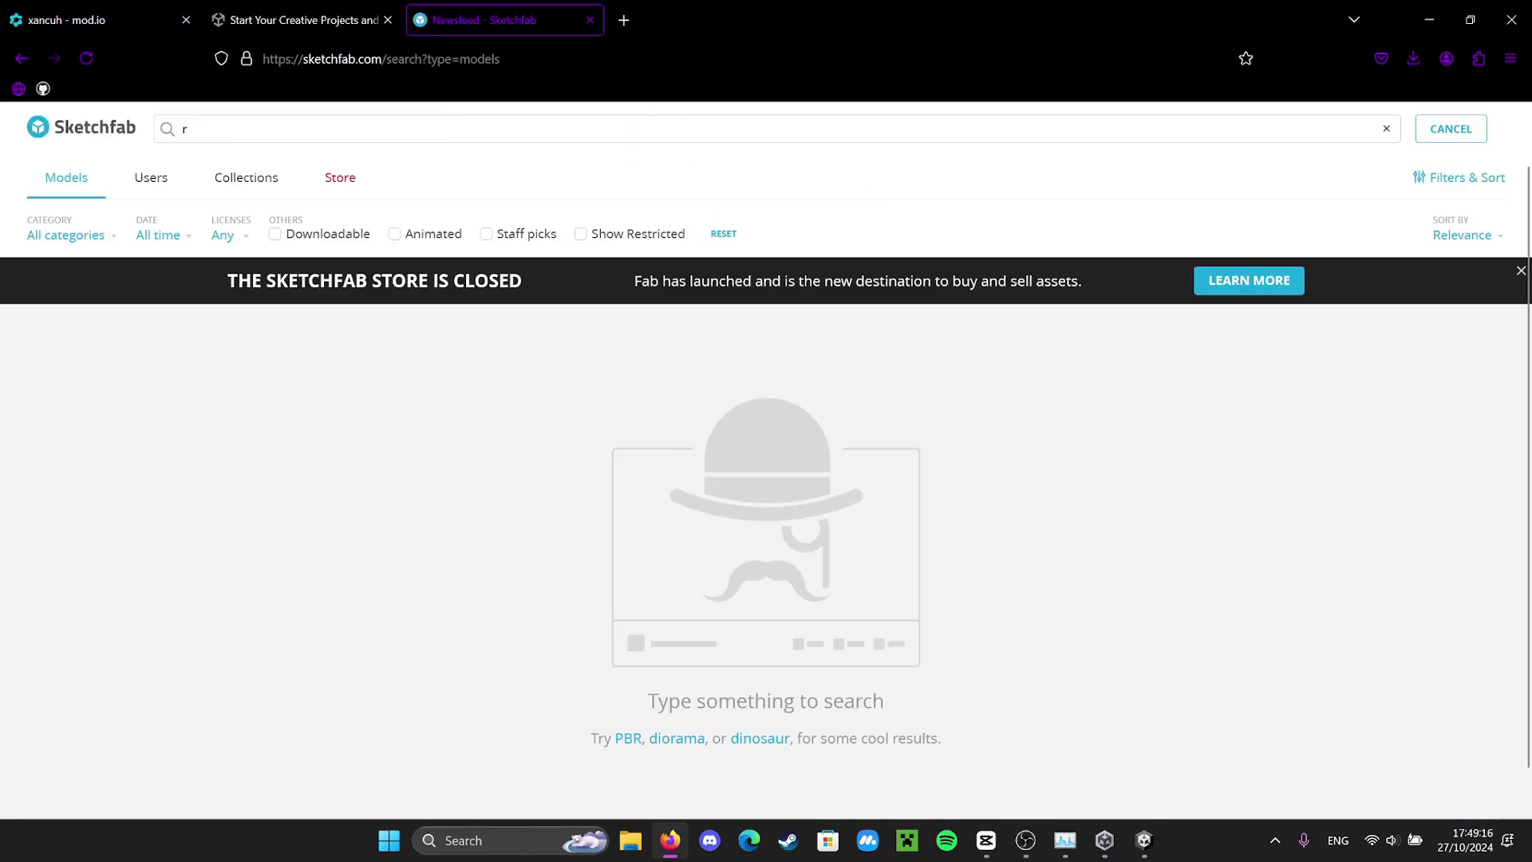
pyautogui.write('roblox map')
pyautogui.press('Return')
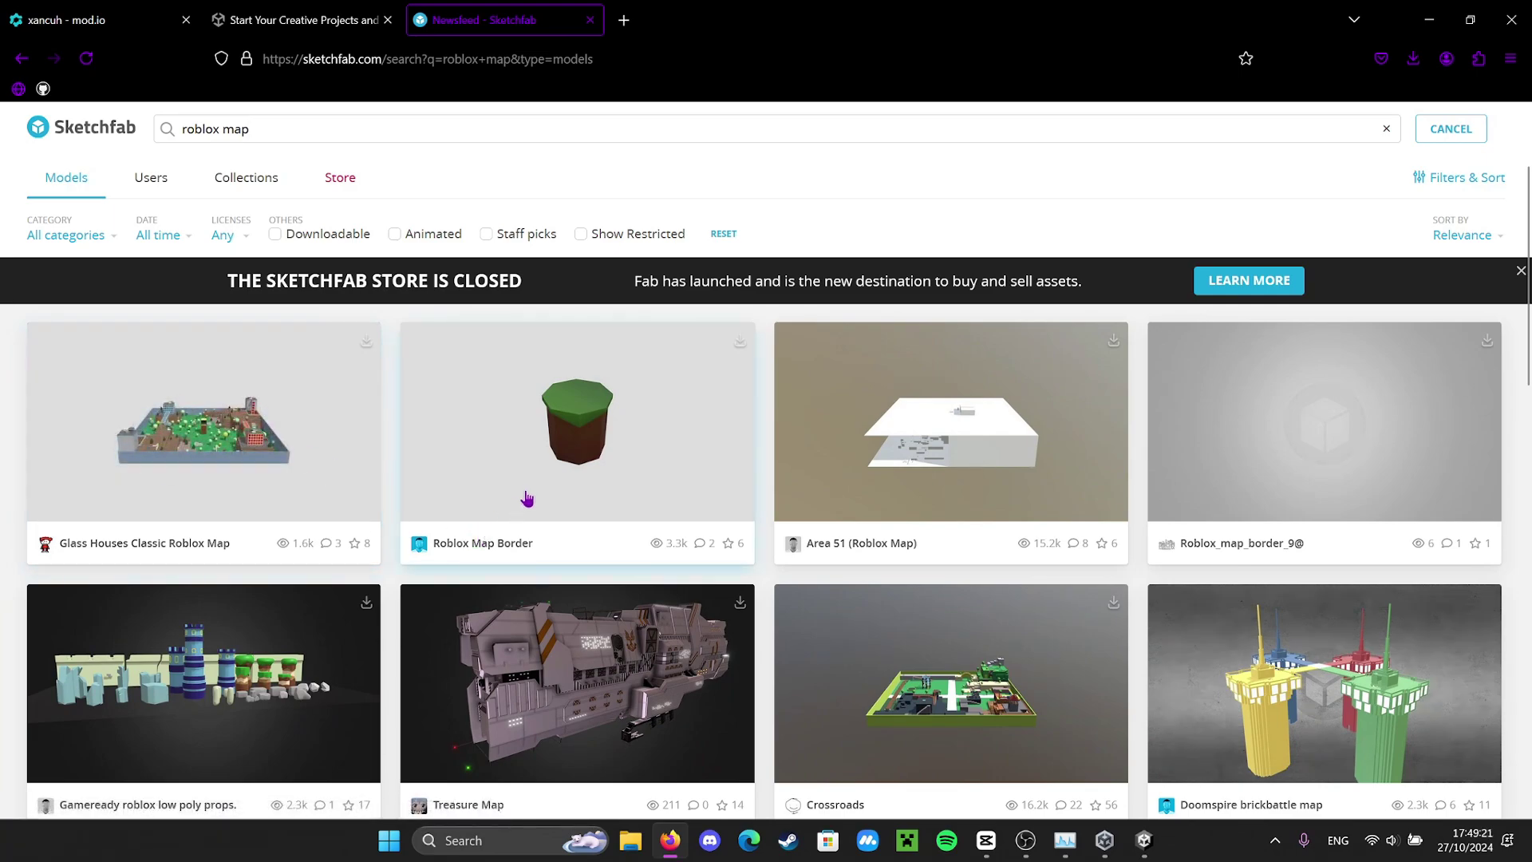
# Browse the results, preview Glass Houses Classic Roblox Map, then return to the list
pyautogui.scroll(-1, 534, 486)
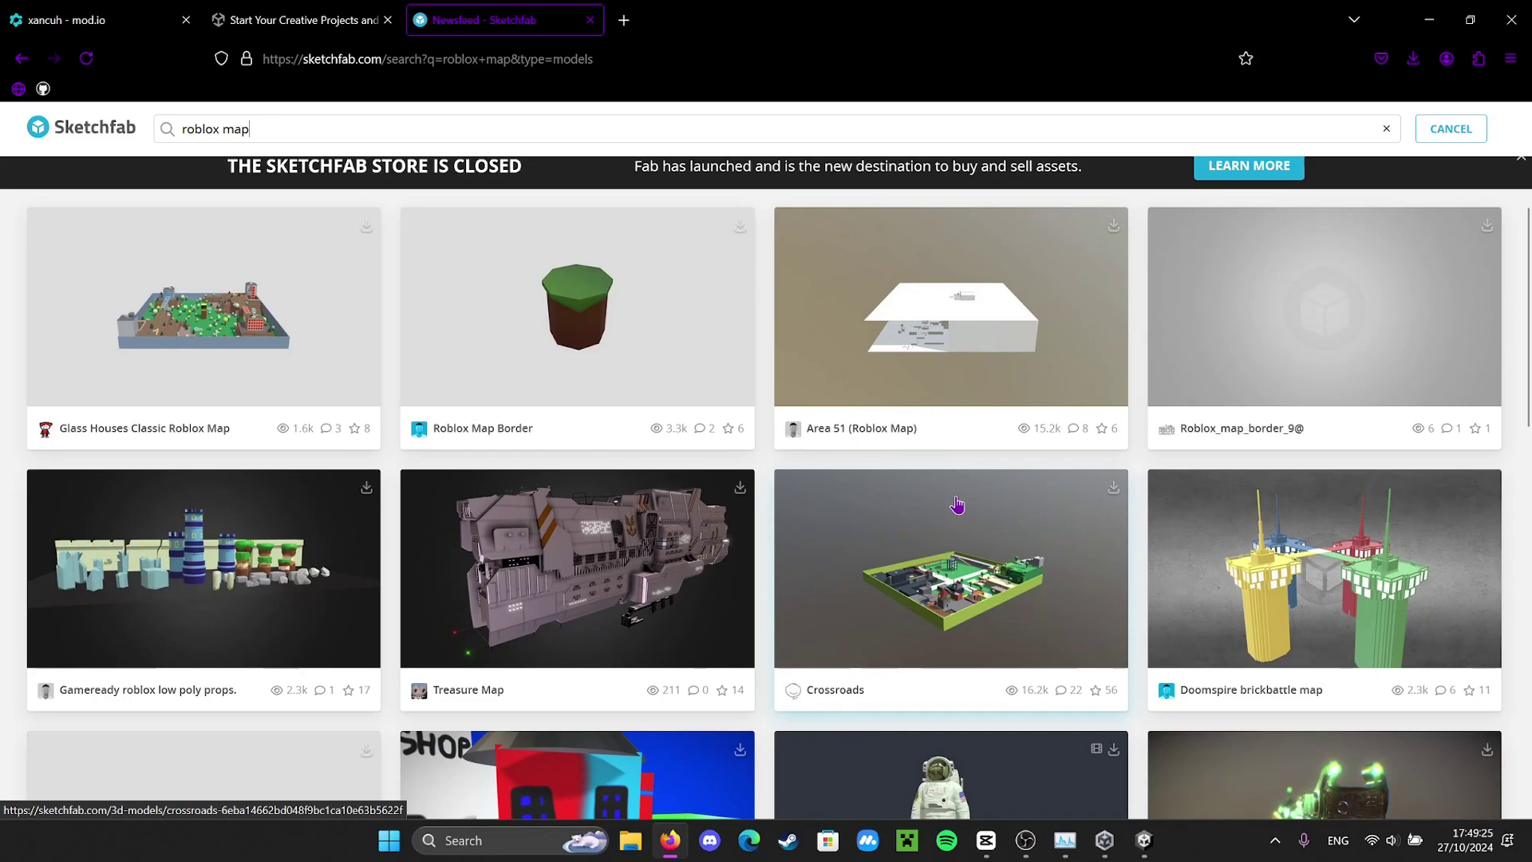
pyautogui.scroll(-3, 953, 543)
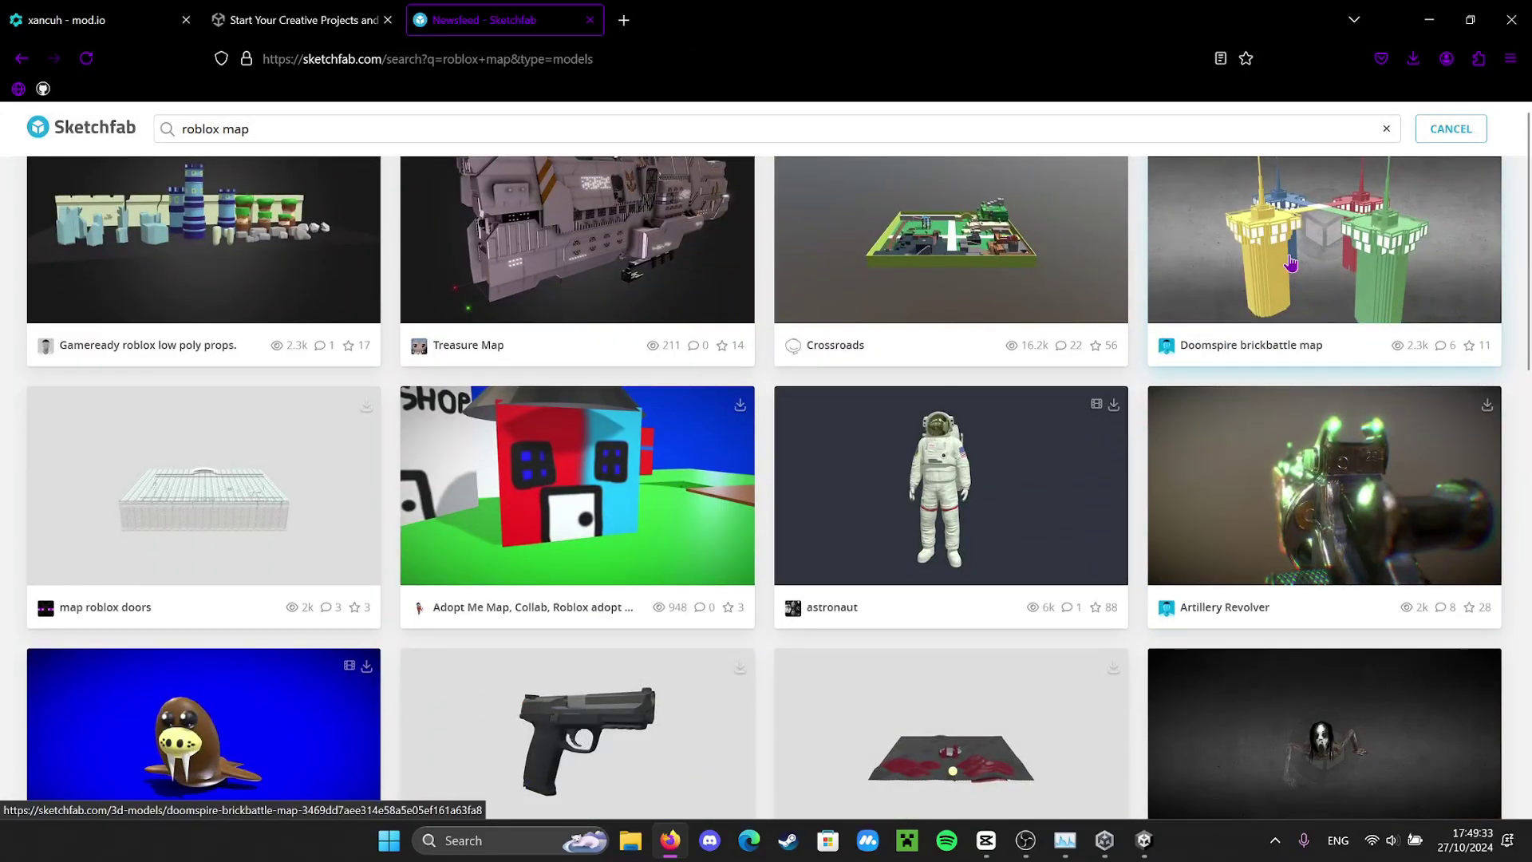
pyautogui.scroll(-3, 708, 601)
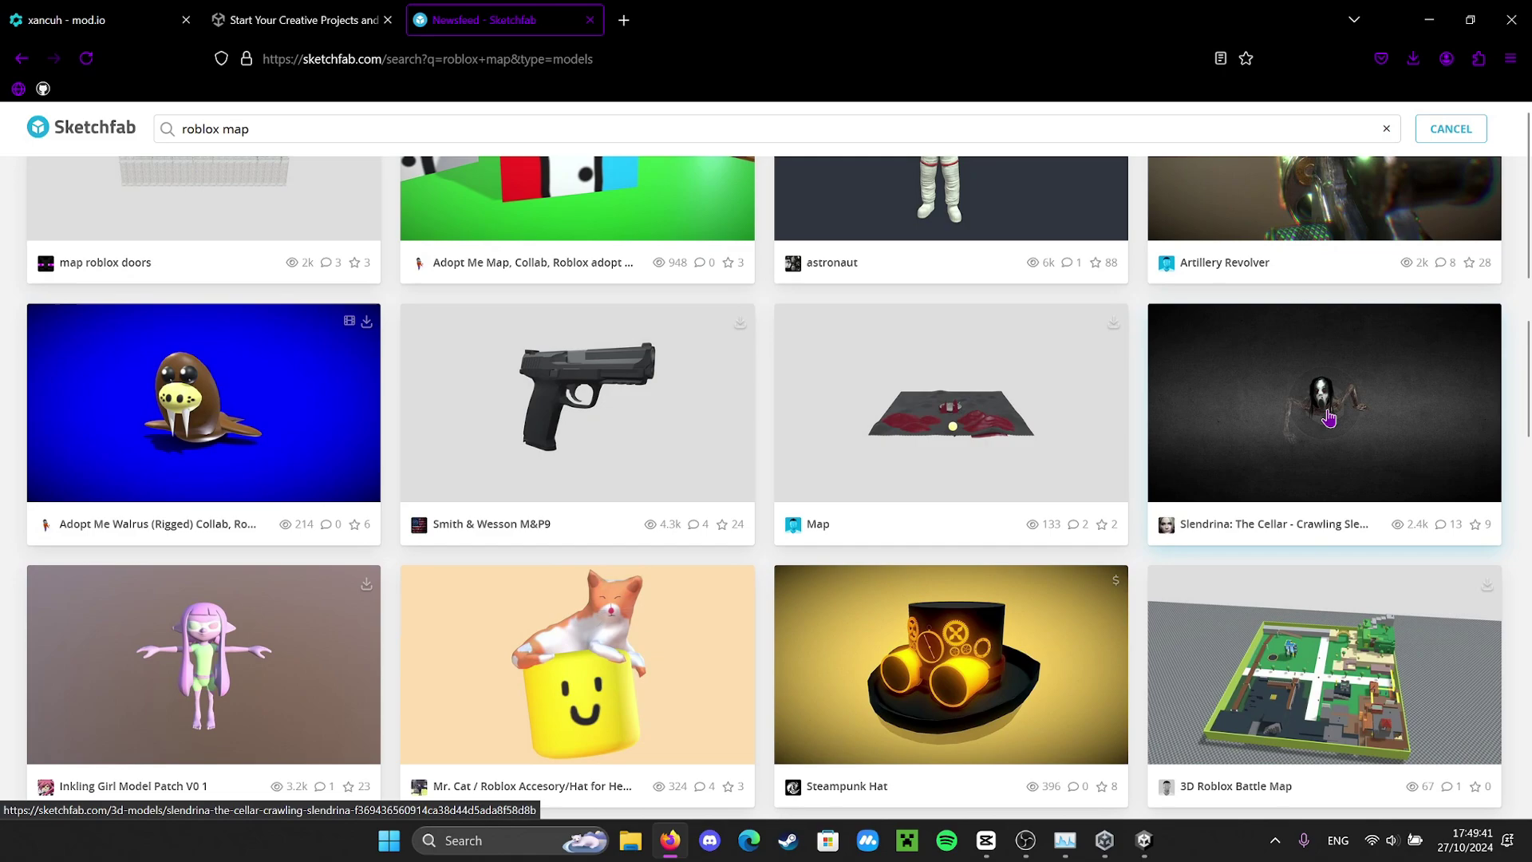
pyautogui.scroll(-5, 639, 372)
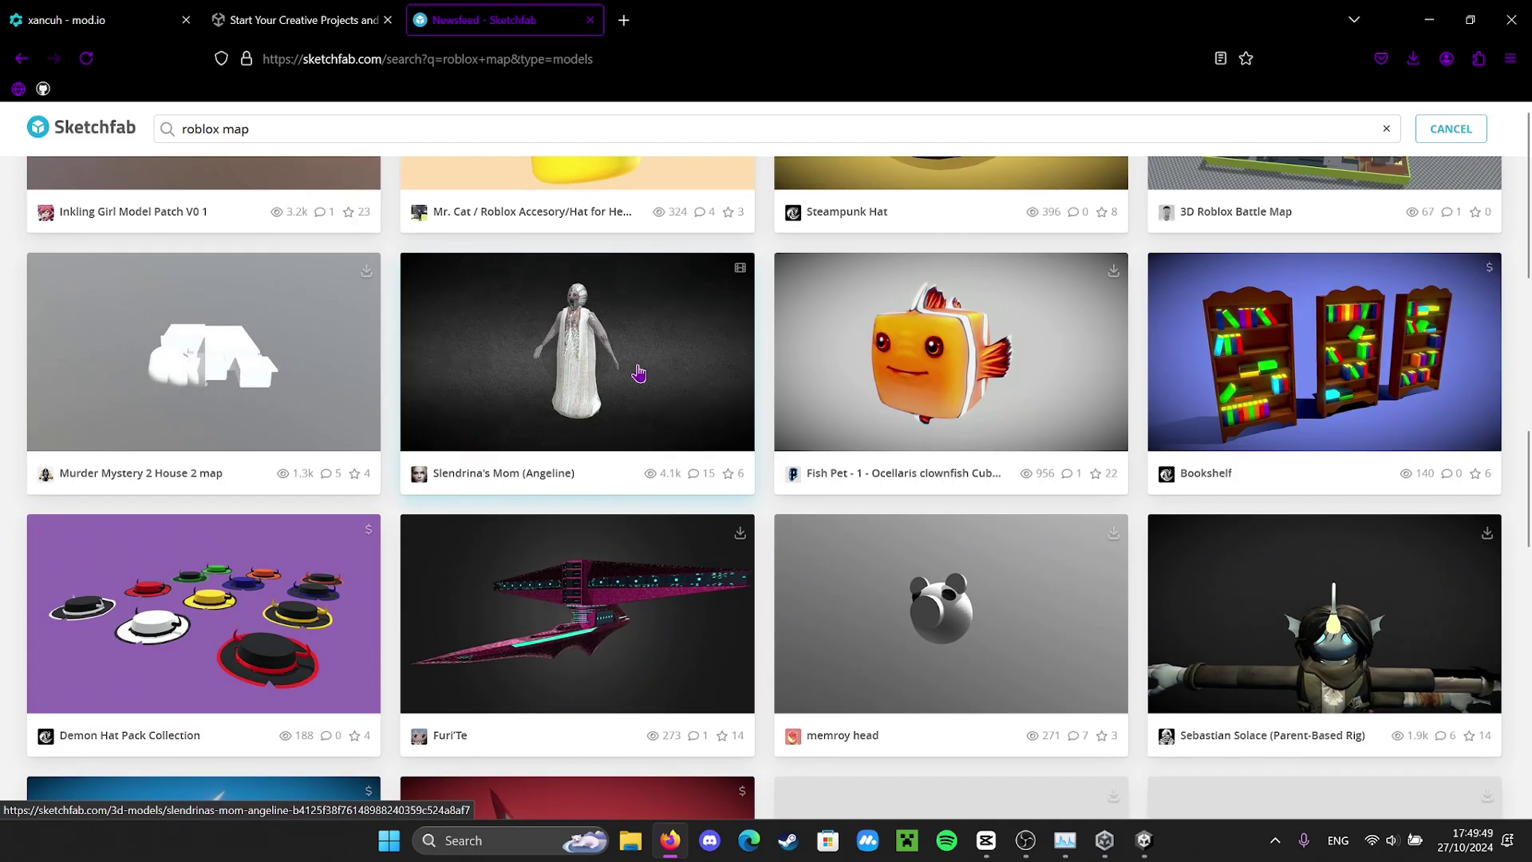
pyautogui.scroll(-3, 638, 372)
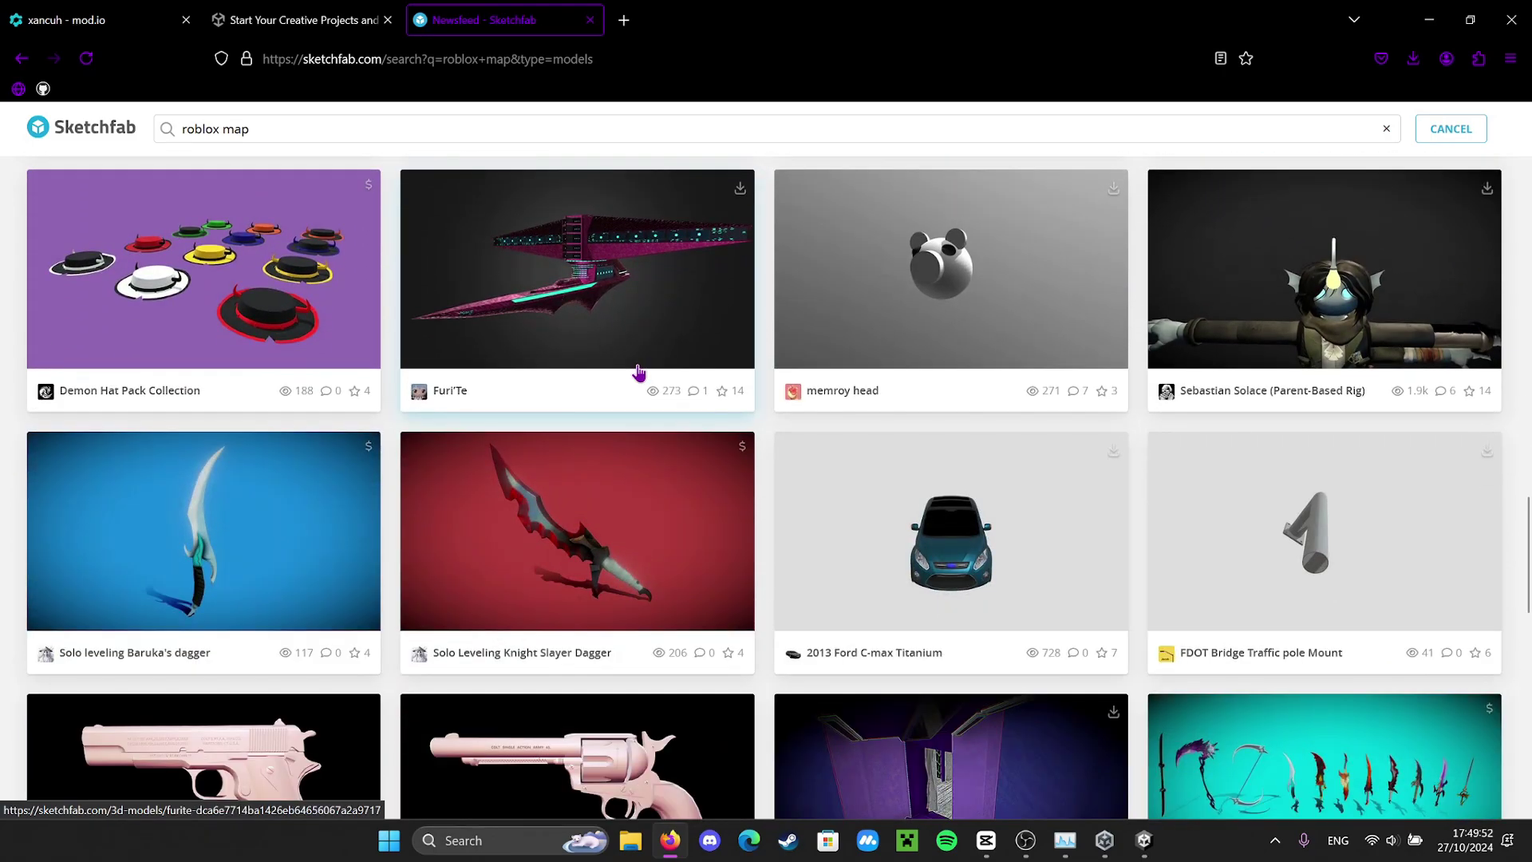
pyautogui.scroll(-3, 133, 305)
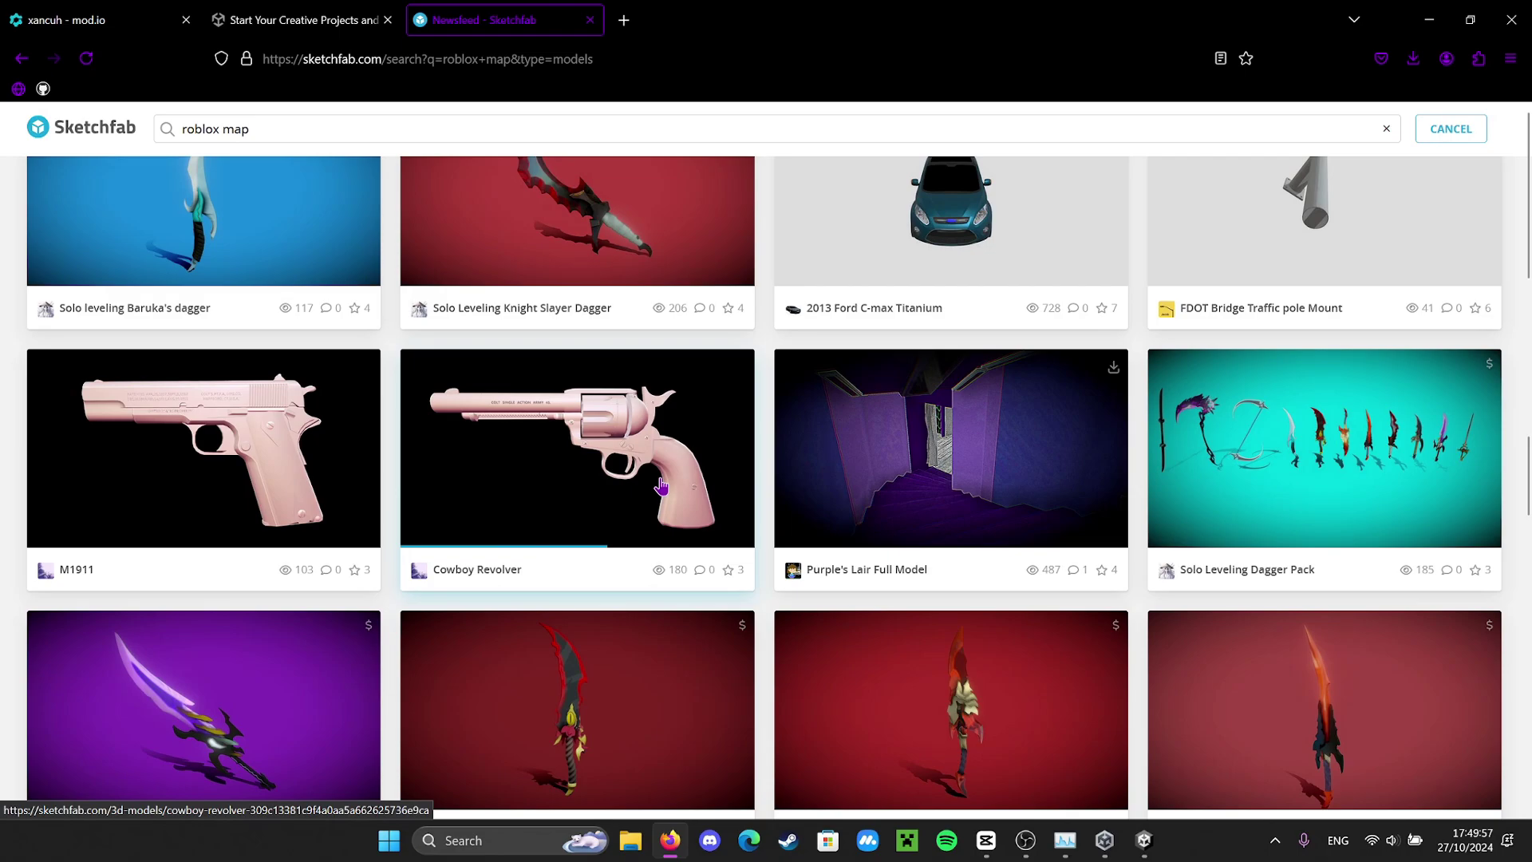
pyautogui.scroll(-20, 822, 527)
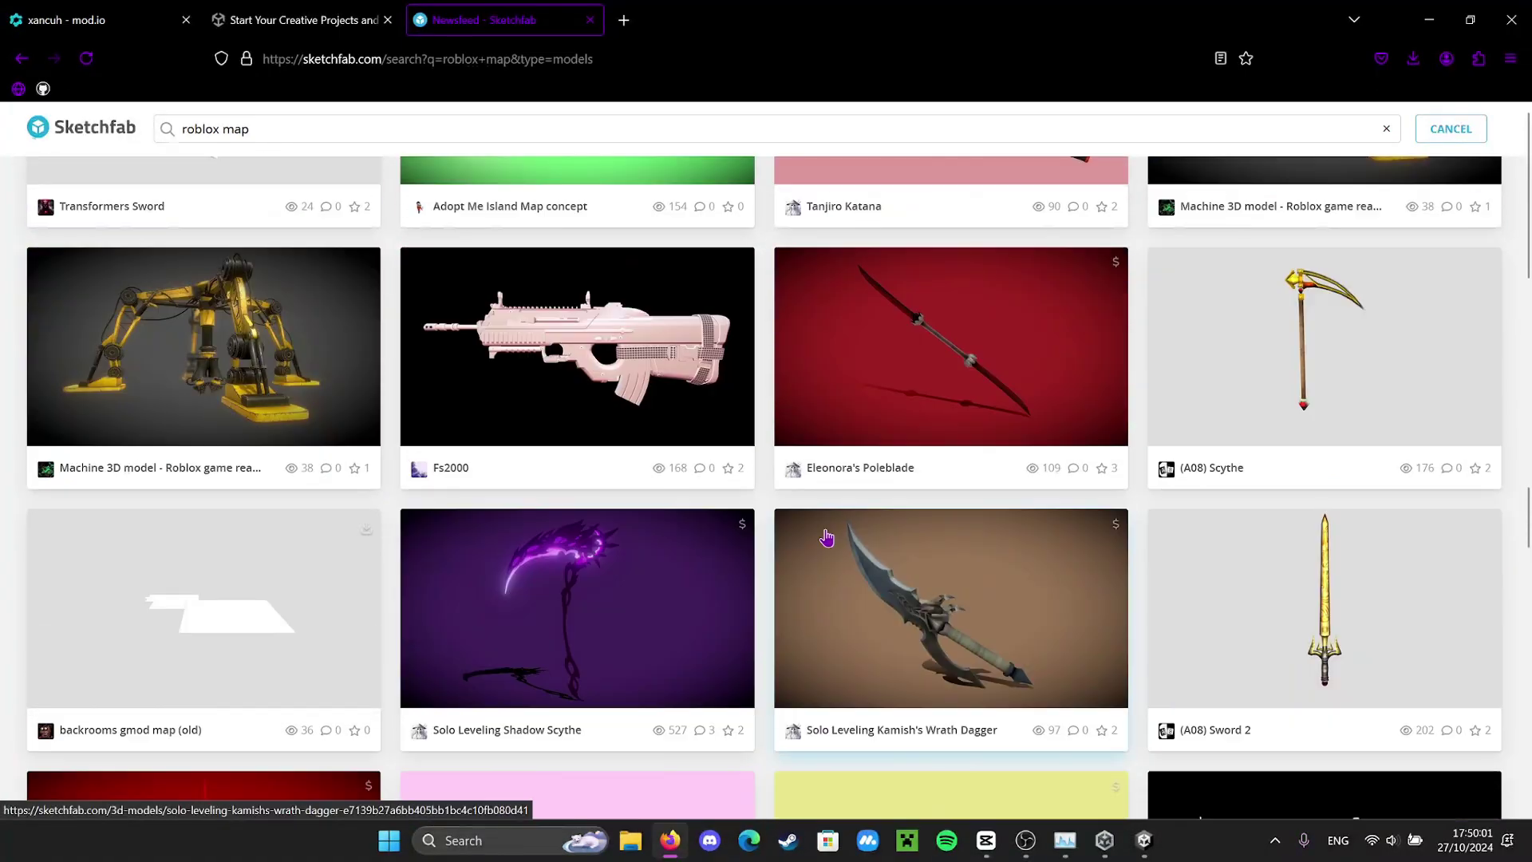
pyautogui.scroll(-3, 821, 516)
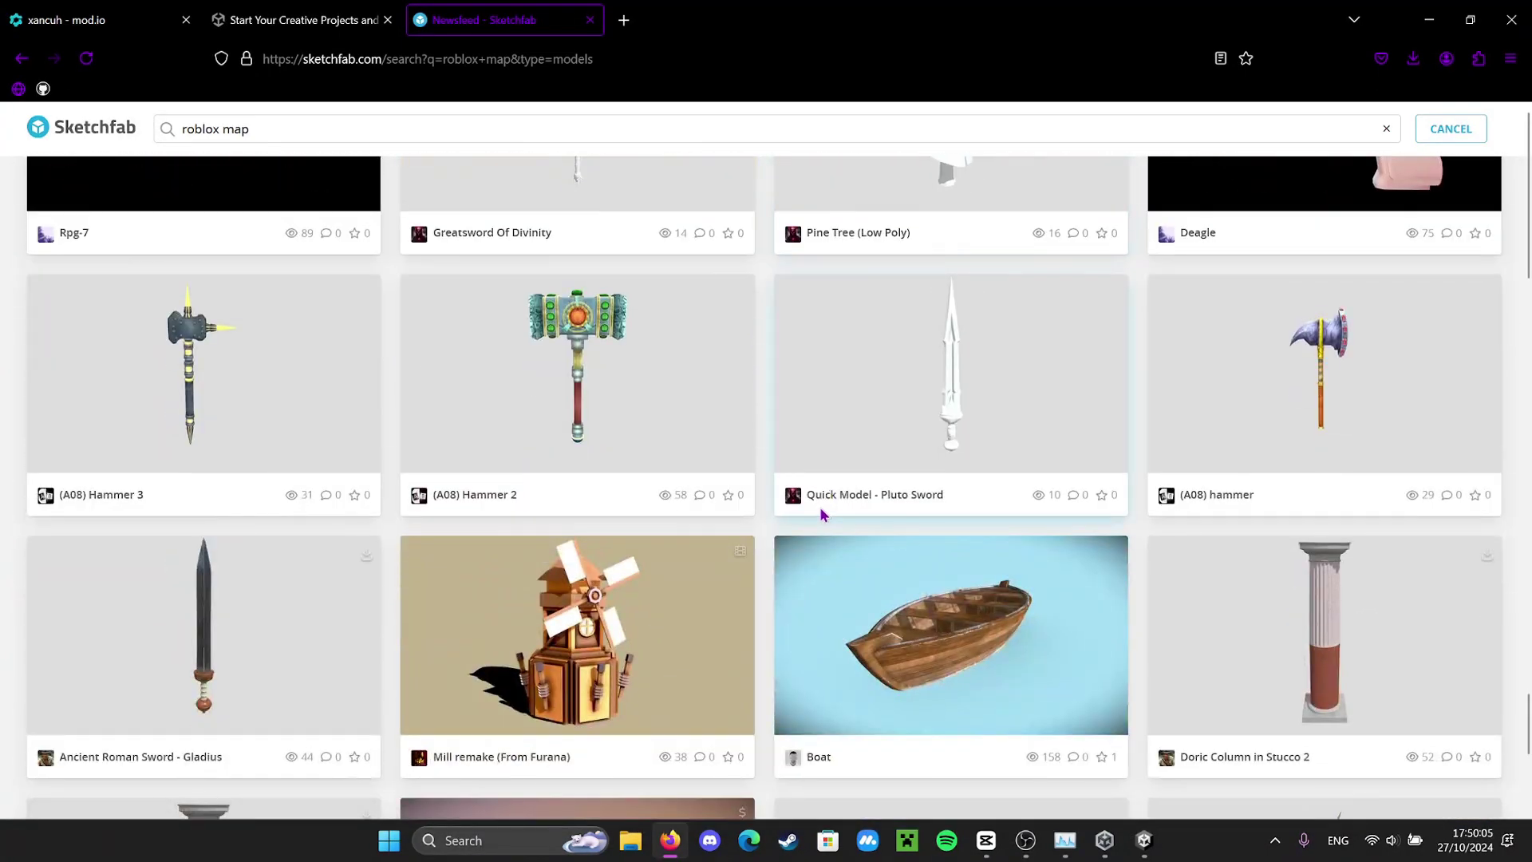
pyautogui.scroll(20, 820, 516)
pyautogui.click(200, 454)
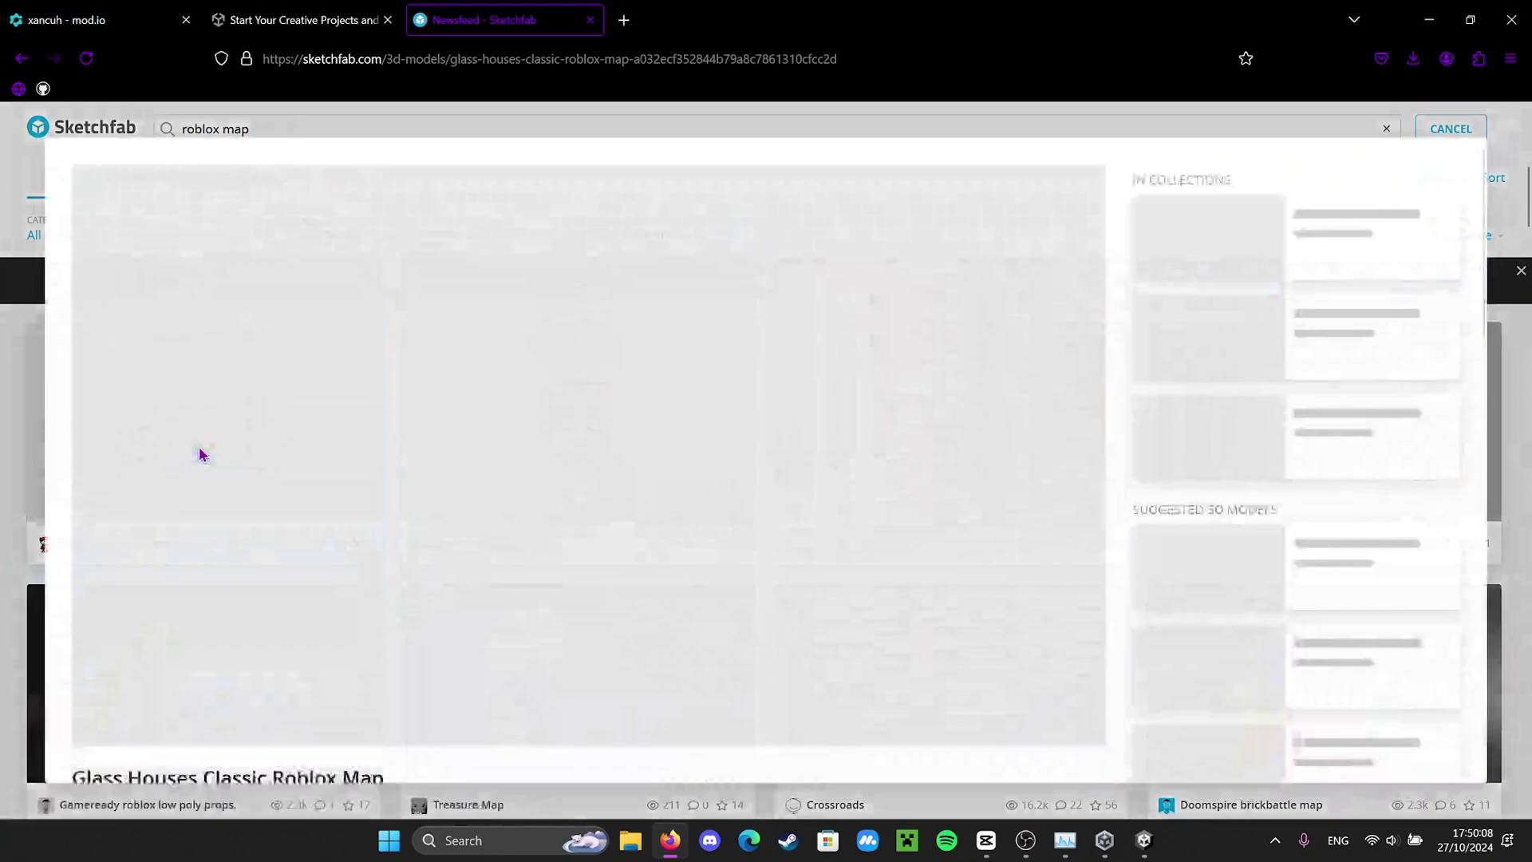
pyautogui.scroll(-8, 403, 413)
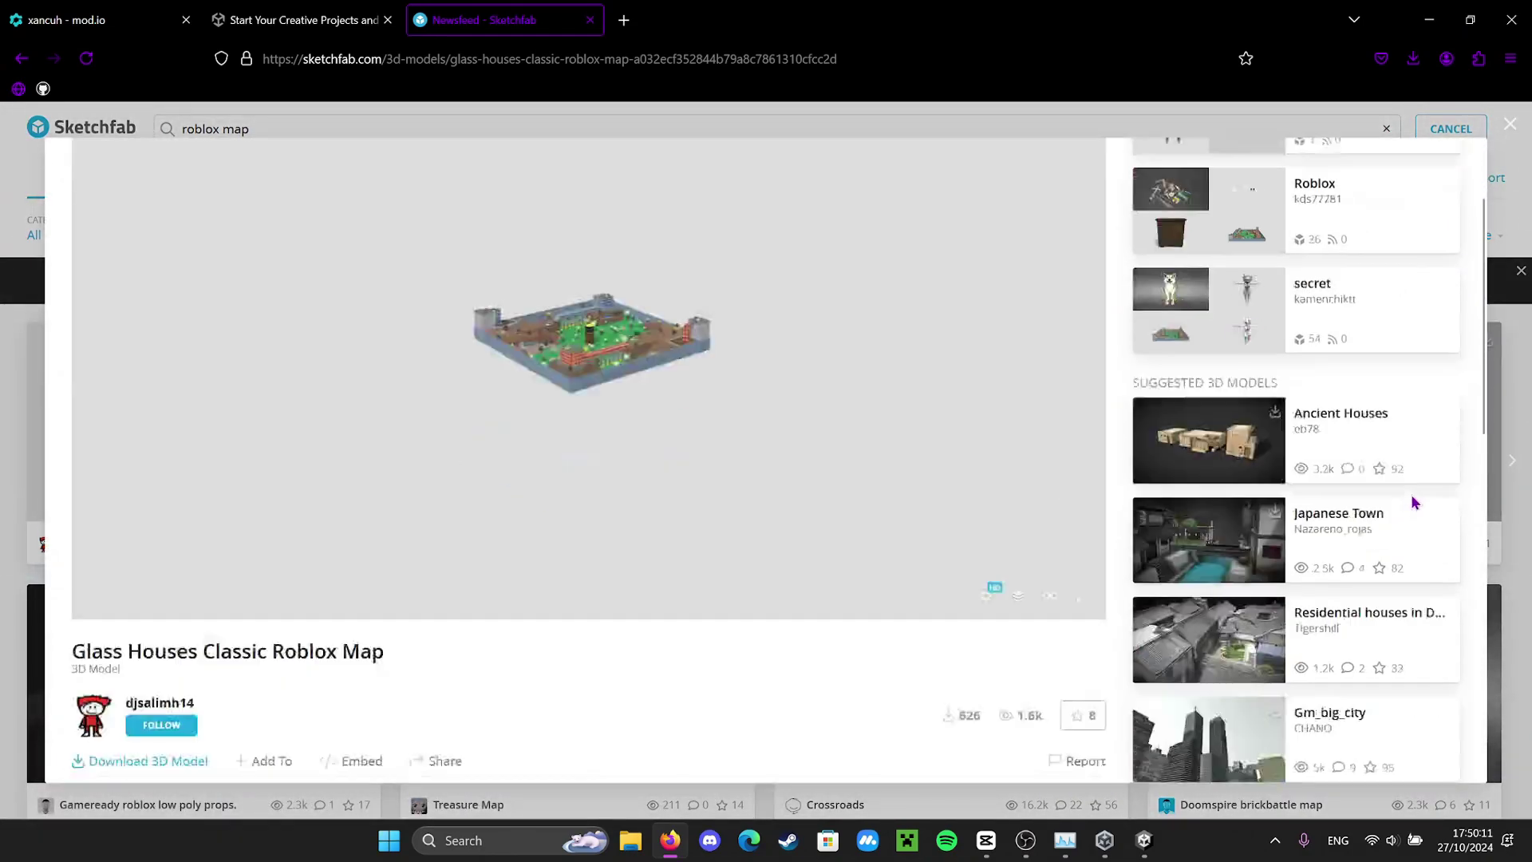
pyautogui.press('Escape')
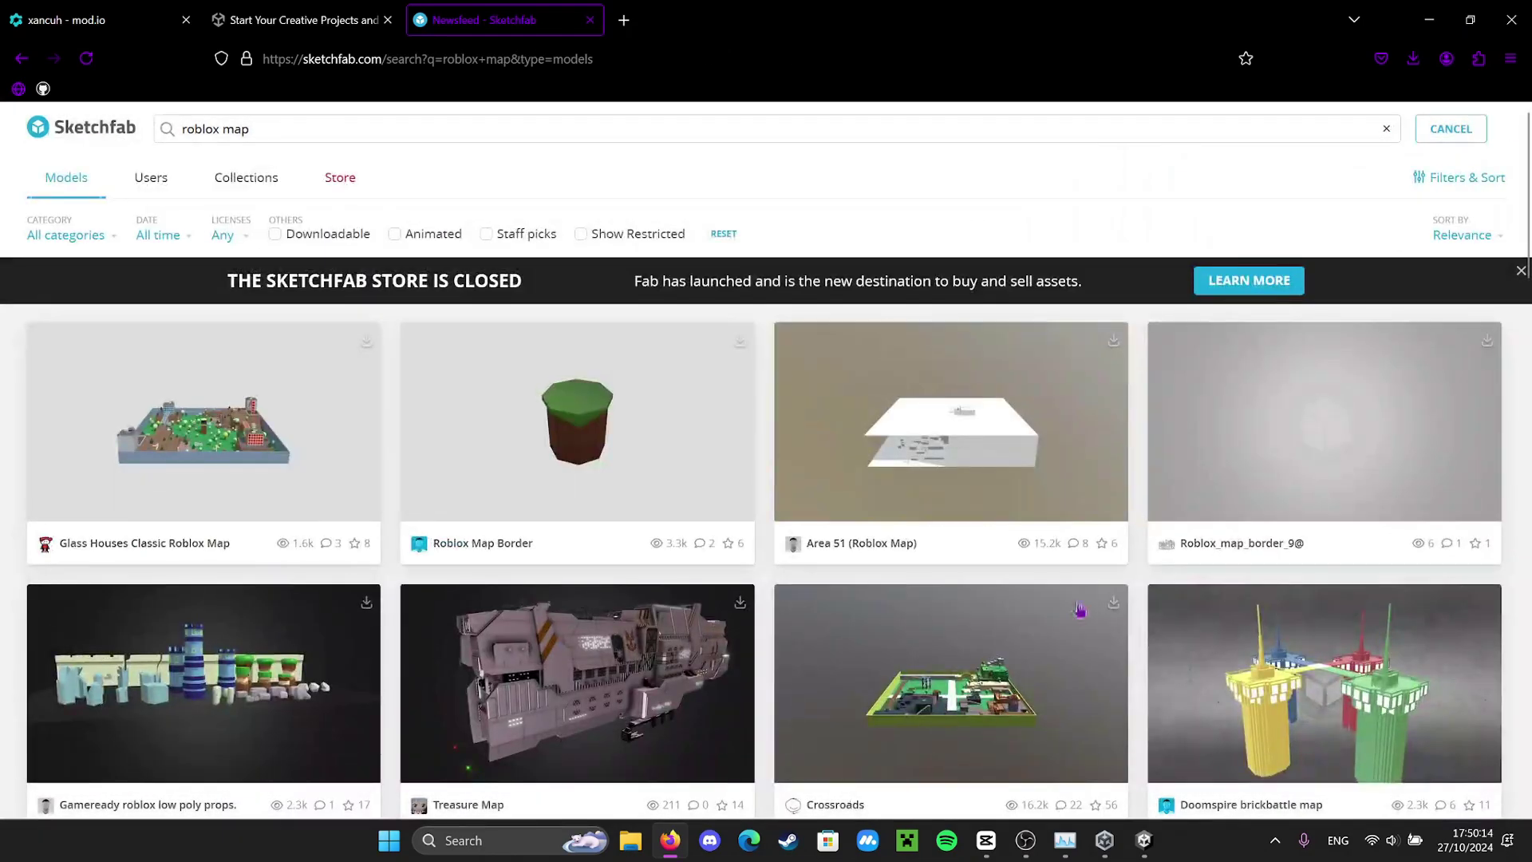
# Open Assets > crossroads > source > Cross and drag the Cross model into the Scene
pyautogui.click(1143, 840)
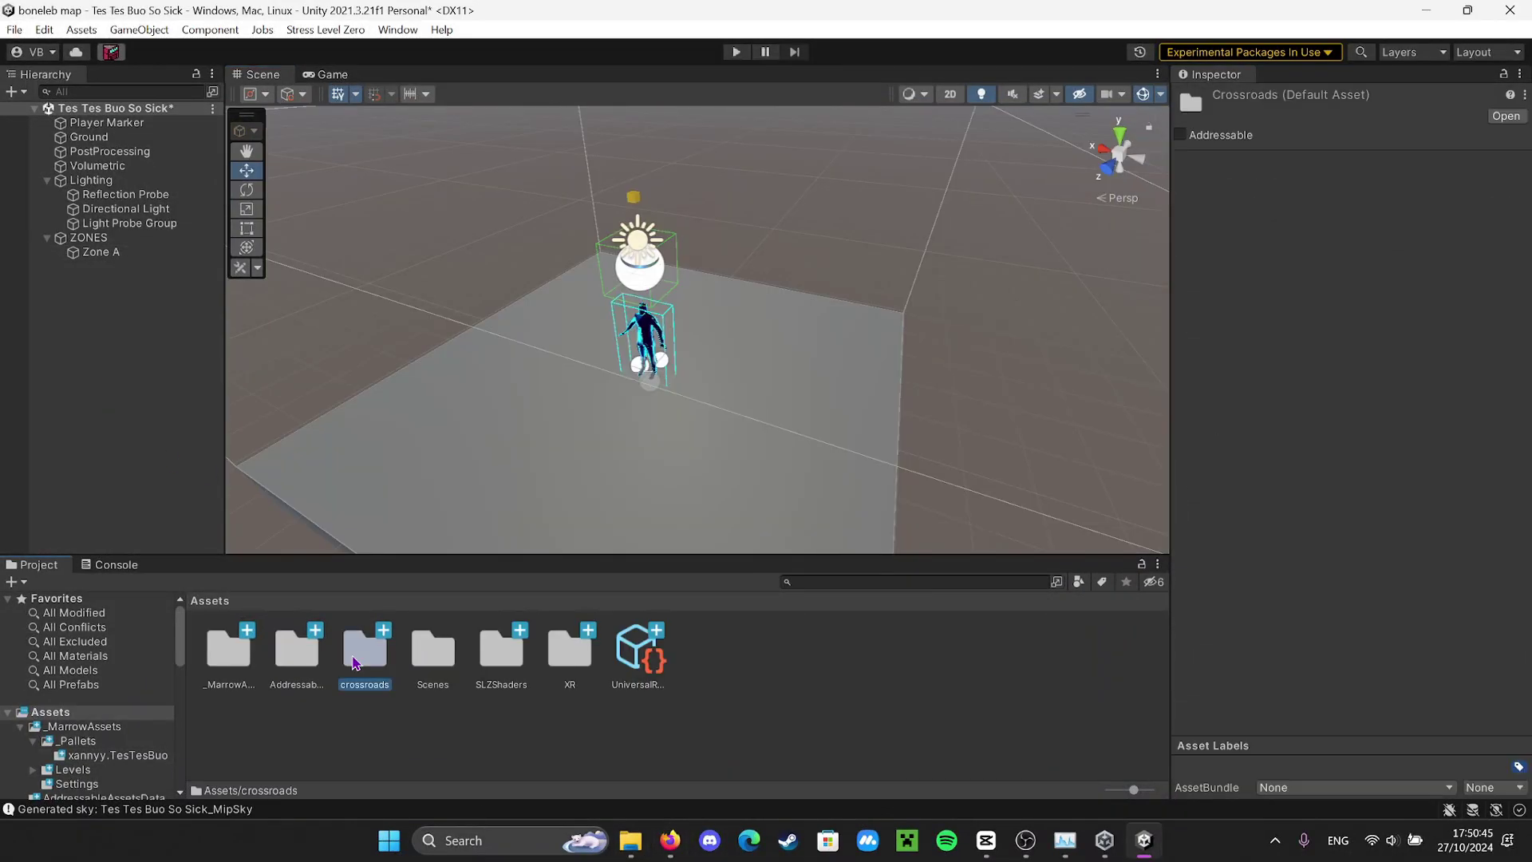
pyautogui.doubleClick(365, 648)
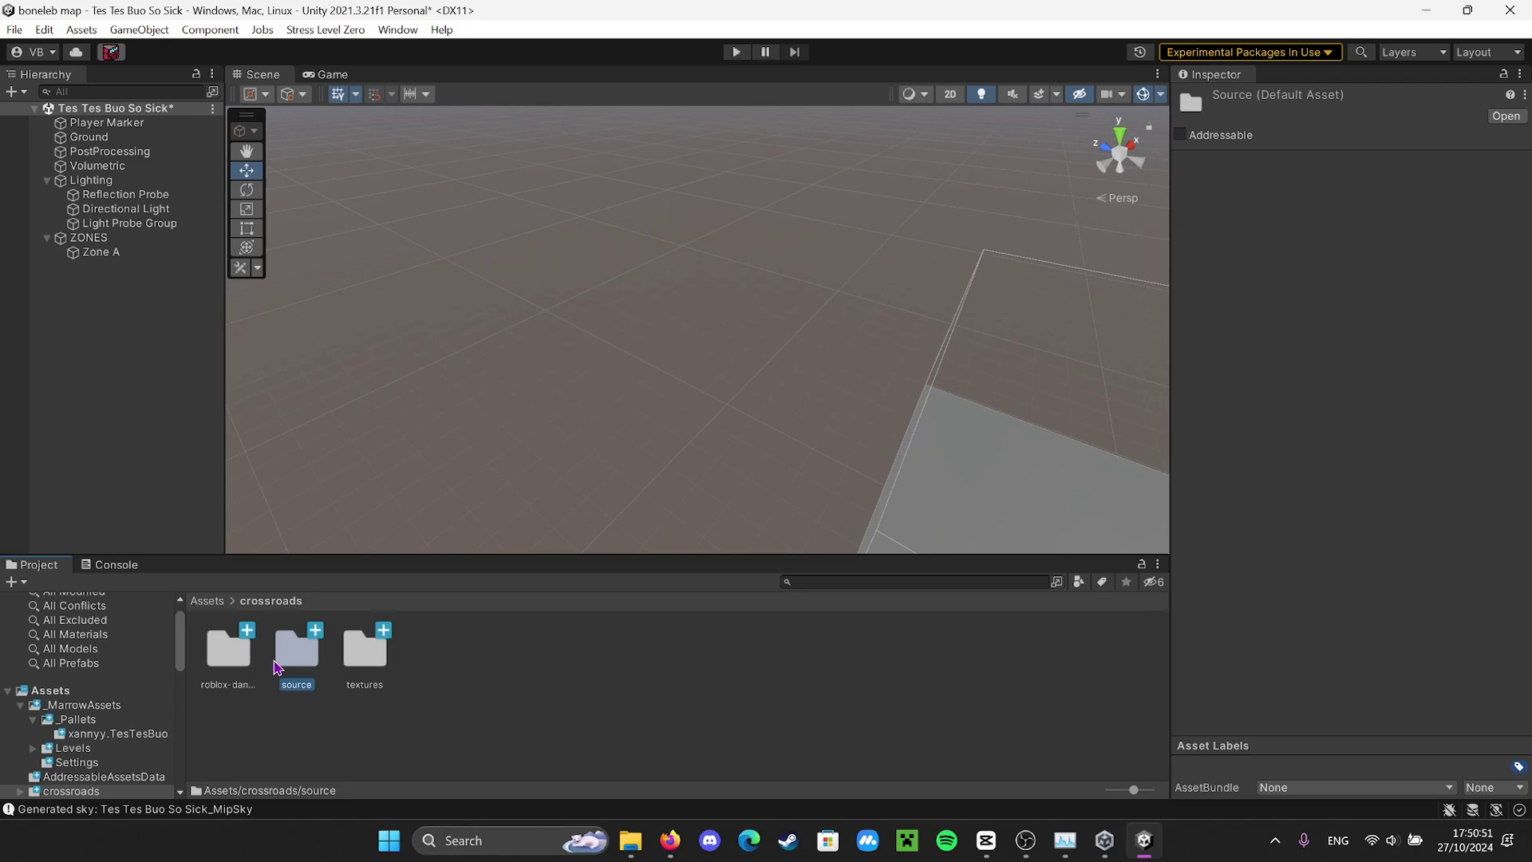
pyautogui.doubleClick(296, 648)
pyautogui.doubleClick(229, 648)
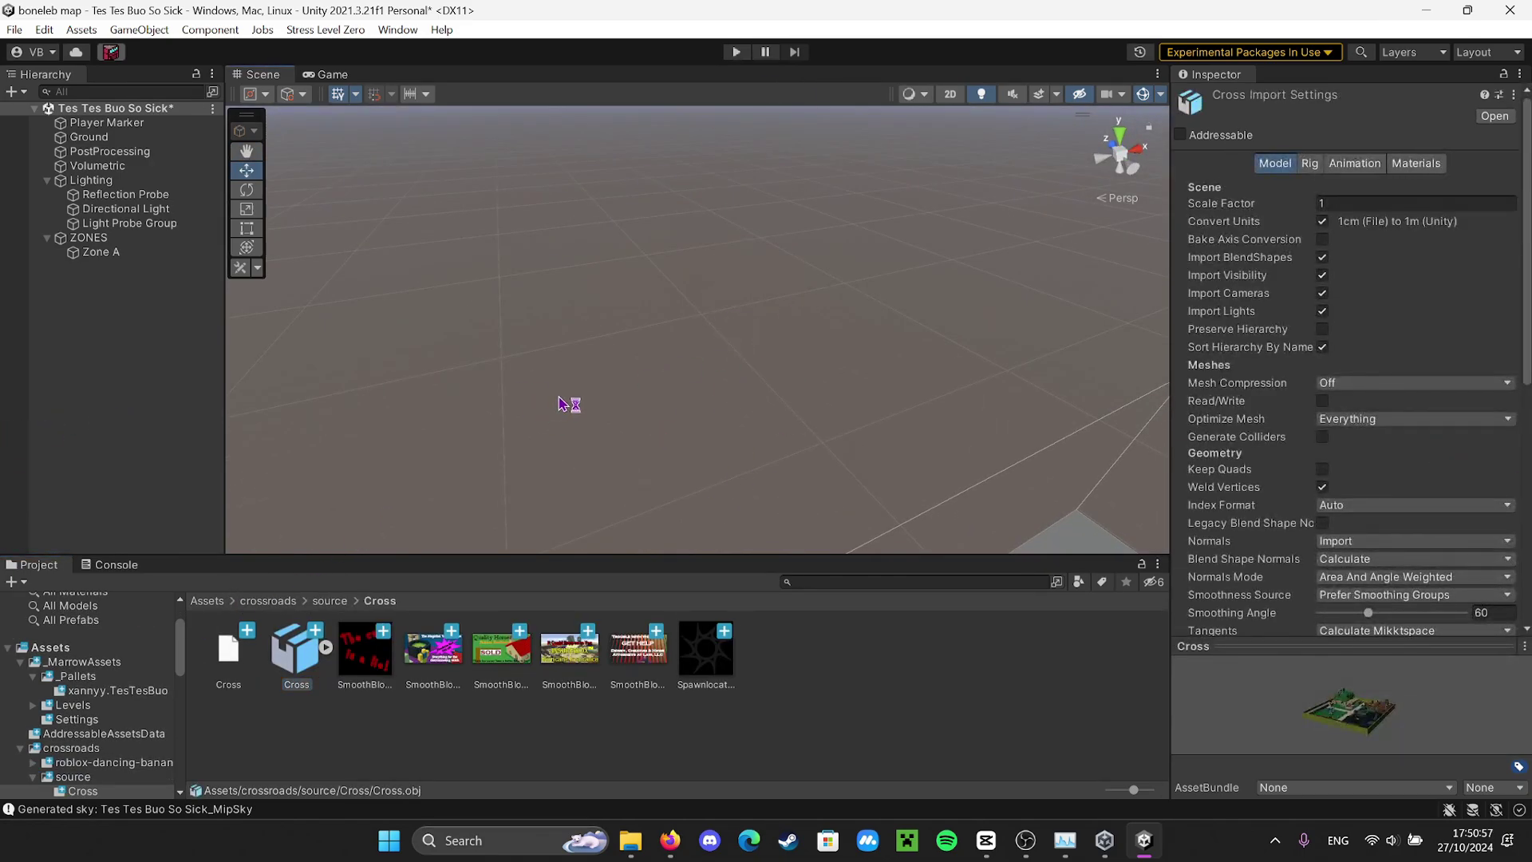
pyautogui.moveTo(562, 405); pyautogui.dragTo(678, 379, button='right')
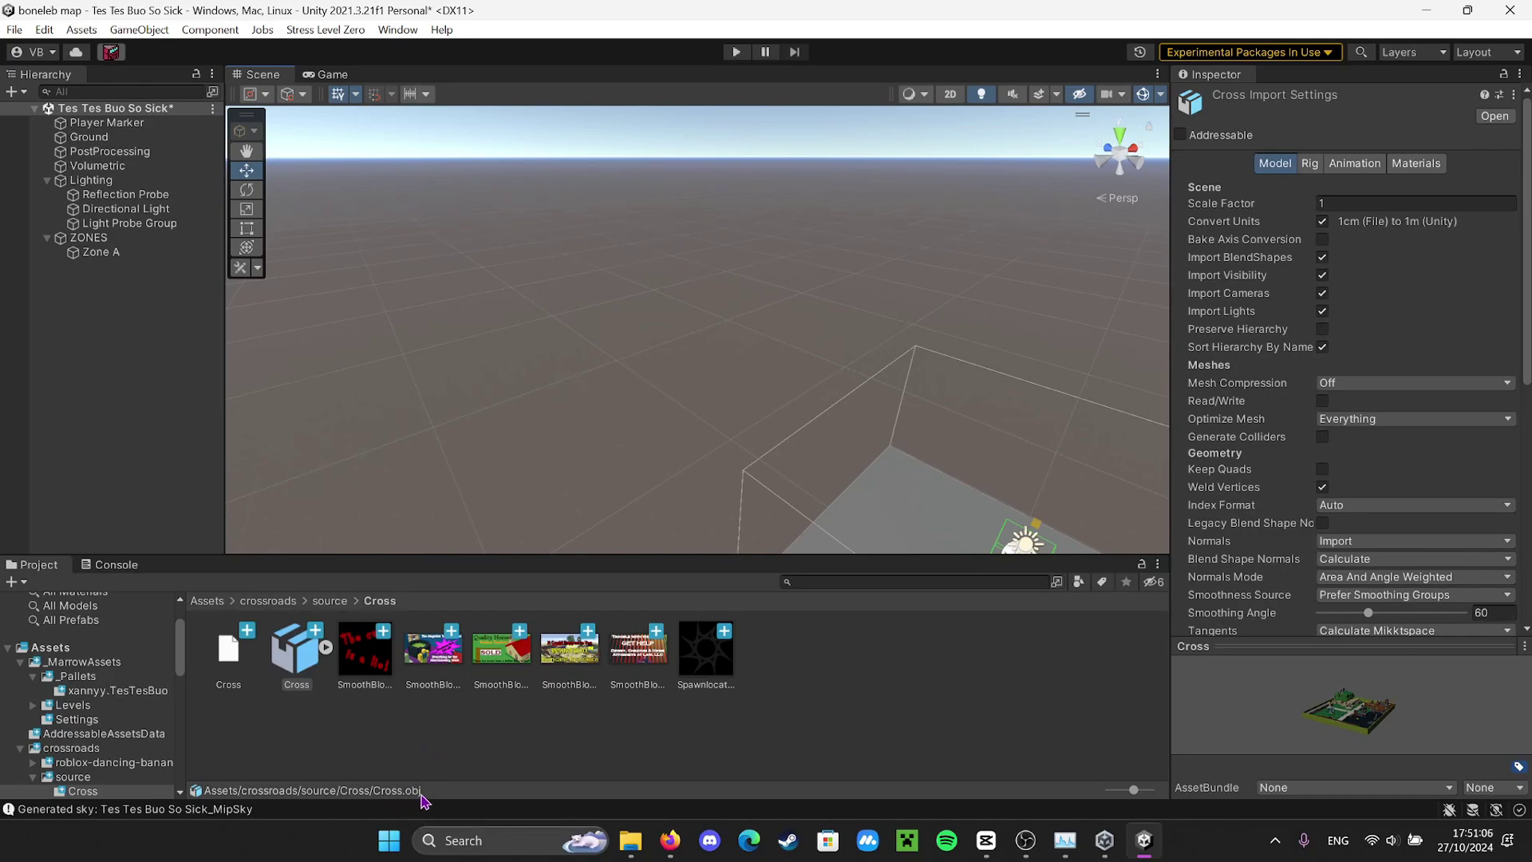
pyautogui.moveTo(298, 681); pyautogui.dragTo(479, 452)
pyautogui.moveTo(721, 338); pyautogui.dragTo(201, 309, button='right')
# Select the whole Cross map and scale it down to 0.31059
pyautogui.click(571, 376)
pyautogui.scroll(15, 176, 254)
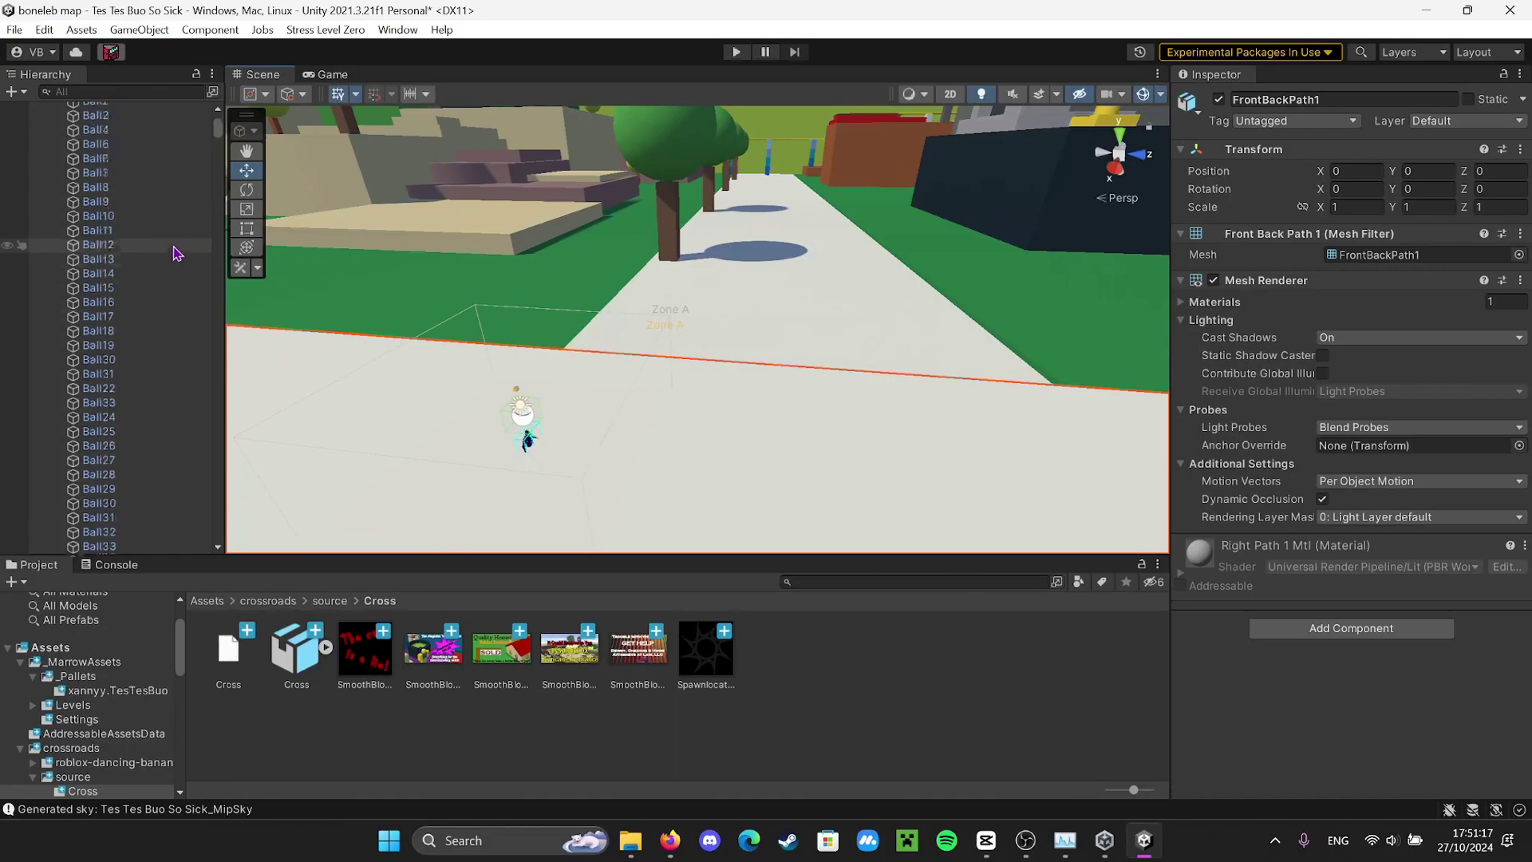
pyautogui.click(86, 137)
pyautogui.moveTo(343, 237); pyautogui.dragTo(846, 295, button='right')
pyautogui.click(47, 137)
pyautogui.click(247, 209)
pyautogui.moveTo(620, 124); pyautogui.dragTo(804, 391)
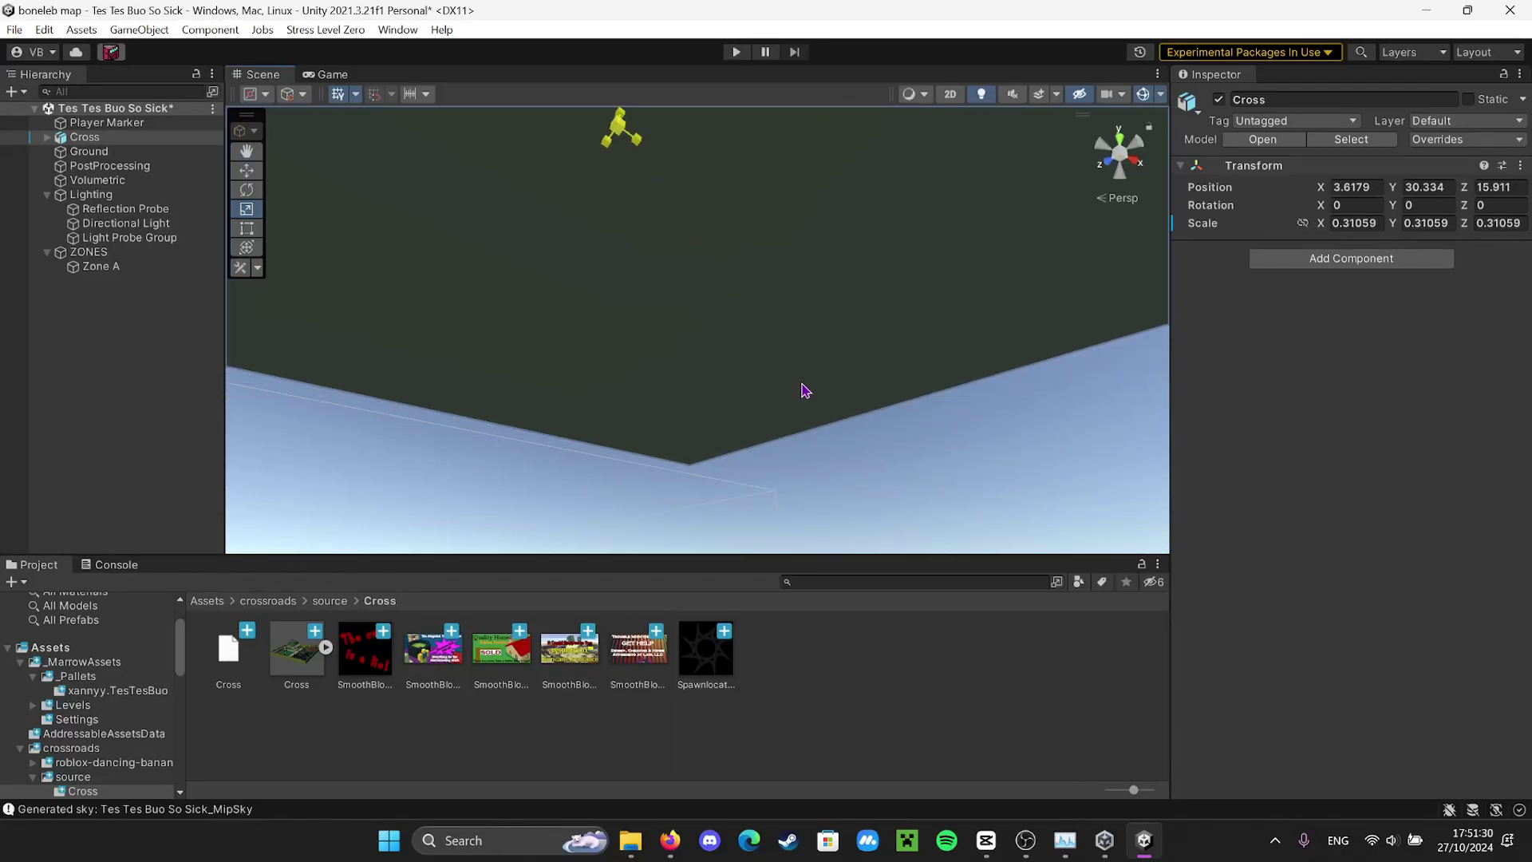
pyautogui.moveTo(803, 390)
pyautogui.mouseDown(button='right')
pyautogui.moveTo(699, 679)
pyautogui.moveTo(747, 705)
pyautogui.mouseUp(button='right')
# Move the Player Marker onto the path near the castle at 8.3, 30.786, 17.5
pyautogui.click(695, 172)
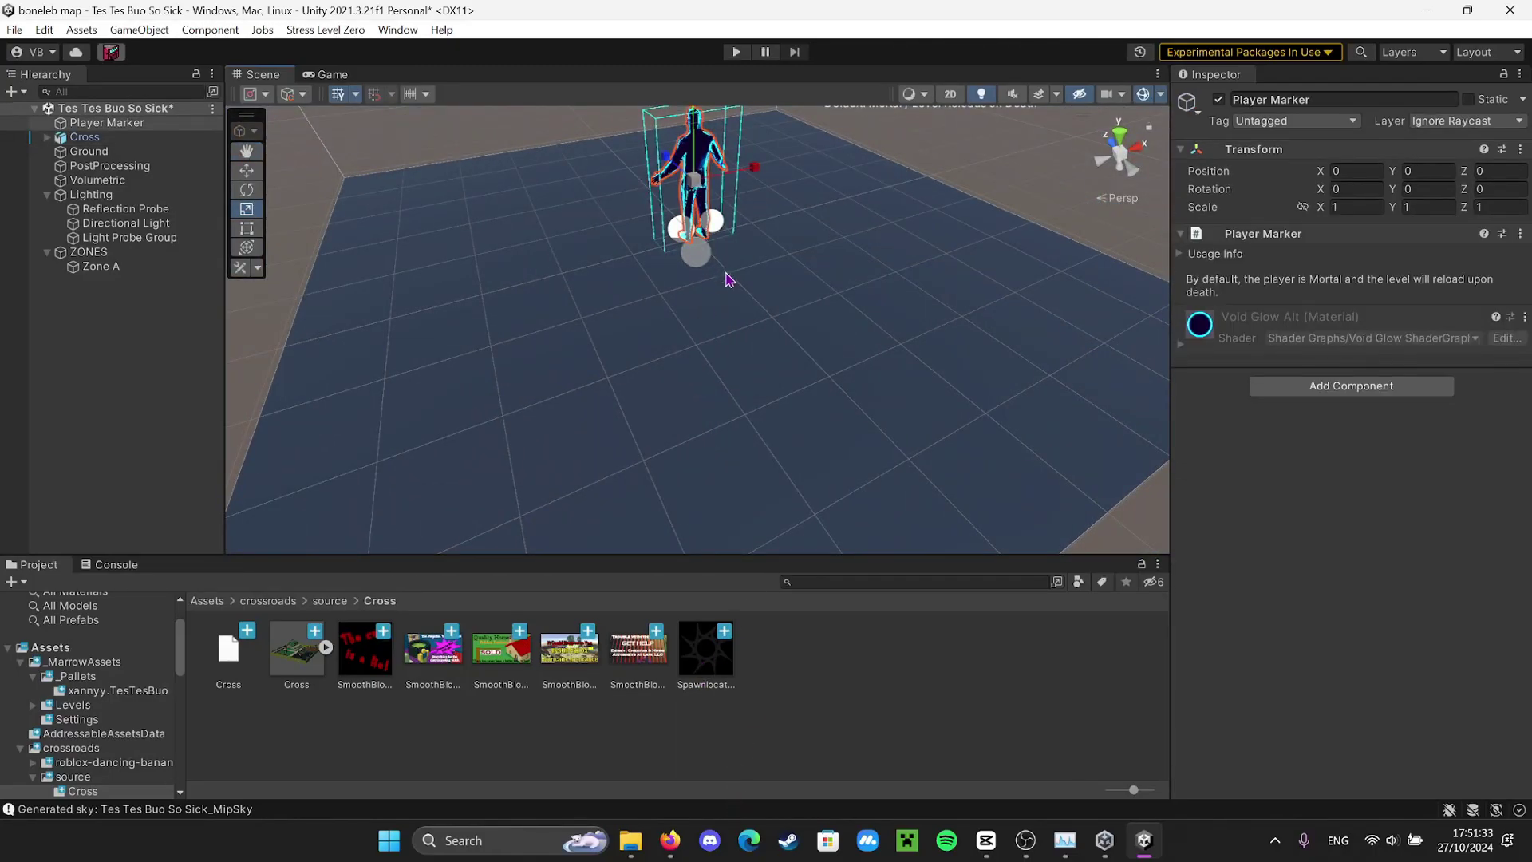
pyautogui.moveTo(729, 280); pyautogui.dragTo(716, 239, button='right')
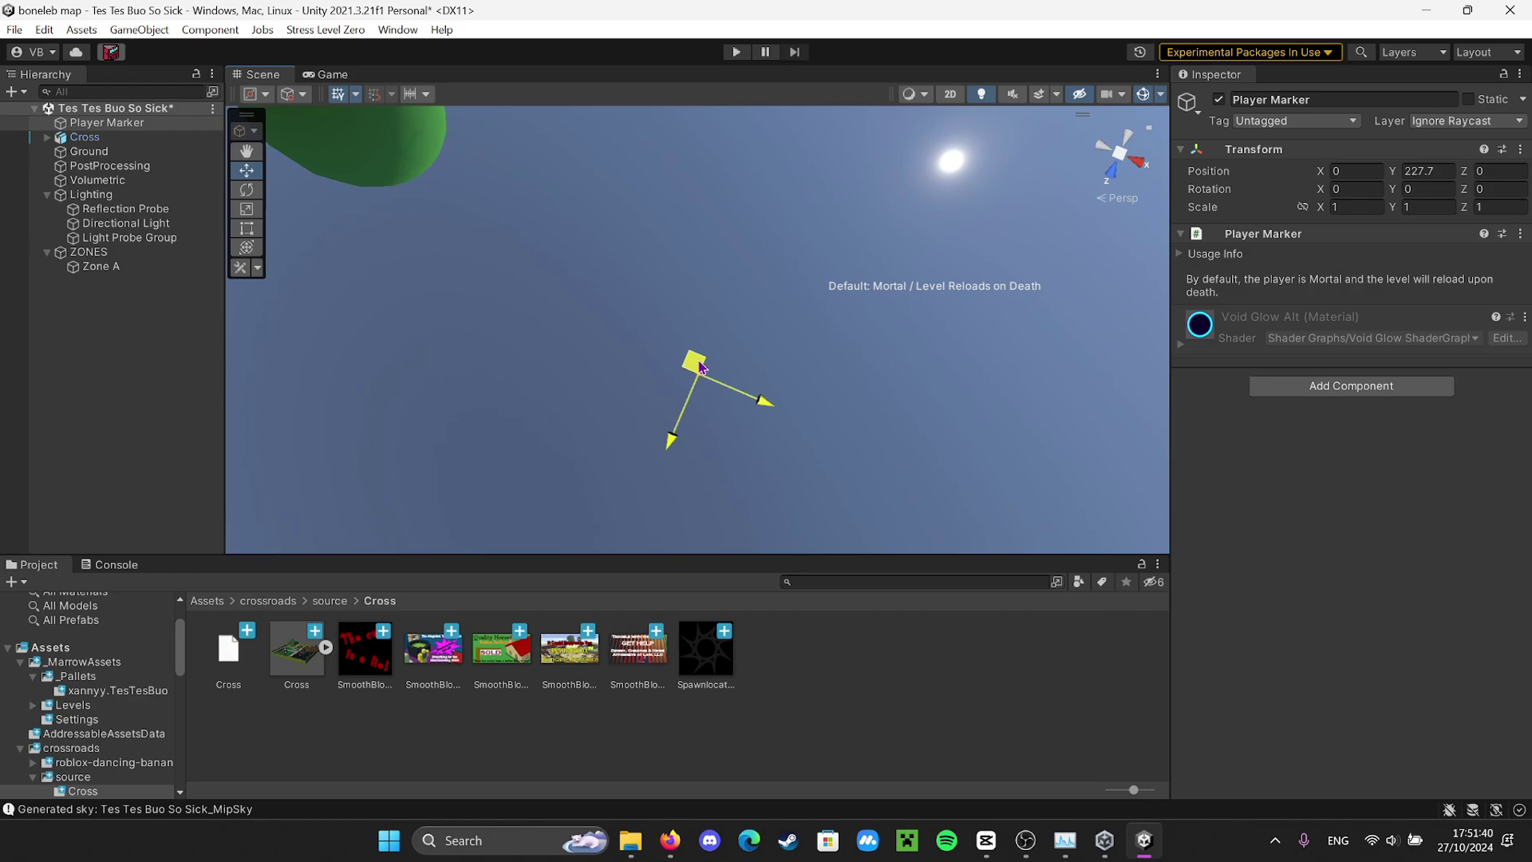
pyautogui.moveTo(701, 366); pyautogui.dragTo(696, 423)
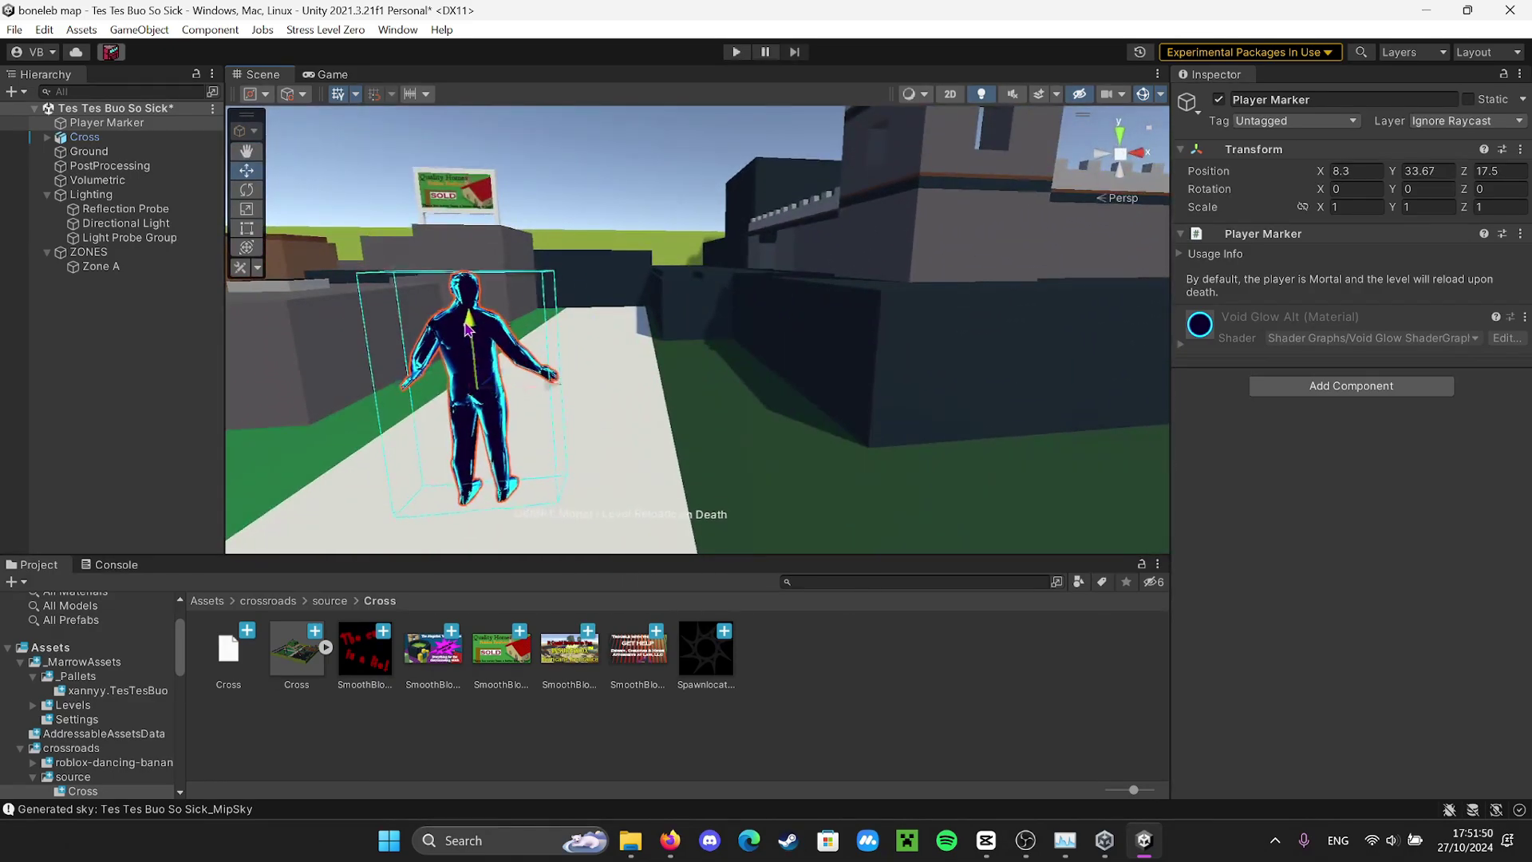
pyautogui.moveTo(469, 330); pyautogui.dragTo(486, 489)
pyautogui.moveTo(605, 335)
pyautogui.mouseDown(button='right')
pyautogui.moveTo(395, 499)
pyautogui.moveTo(332, 420)
pyautogui.moveTo(114, 332)
pyautogui.mouseUp(button='right')
pyautogui.moveTo(668, 217); pyautogui.dragTo(673, 403)
pyautogui.moveTo(673, 403); pyautogui.dragTo(579, 423, button='right')
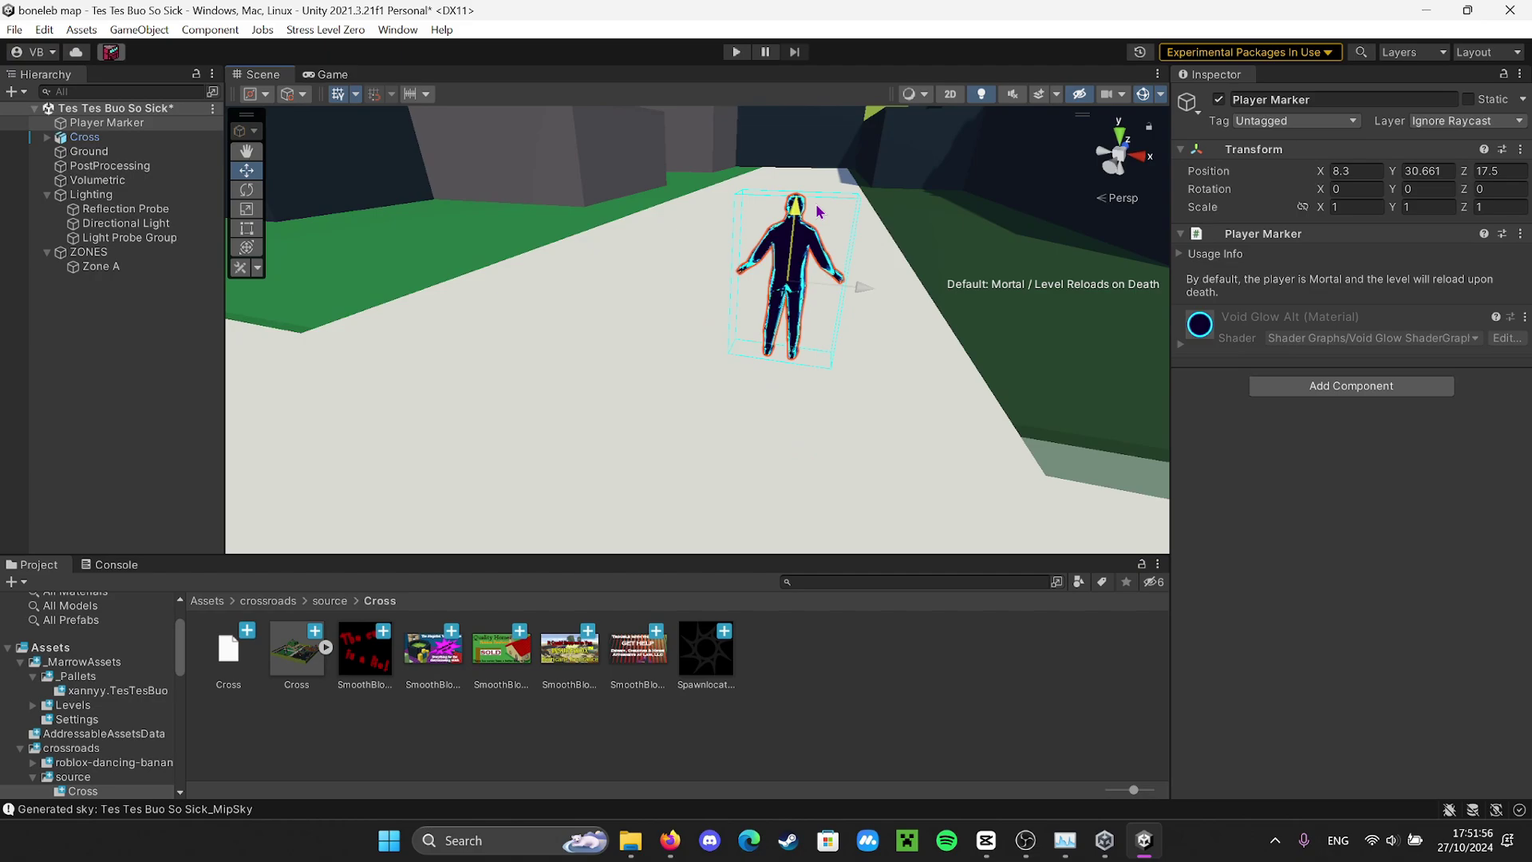
pyautogui.moveTo(819, 211); pyautogui.dragTo(818, 201)
pyautogui.moveTo(818, 200)
pyautogui.mouseDown(button='right')
pyautogui.moveTo(495, 108)
pyautogui.moveTo(43, 124)
pyautogui.mouseUp(button='right')
pyautogui.click(73, 140)
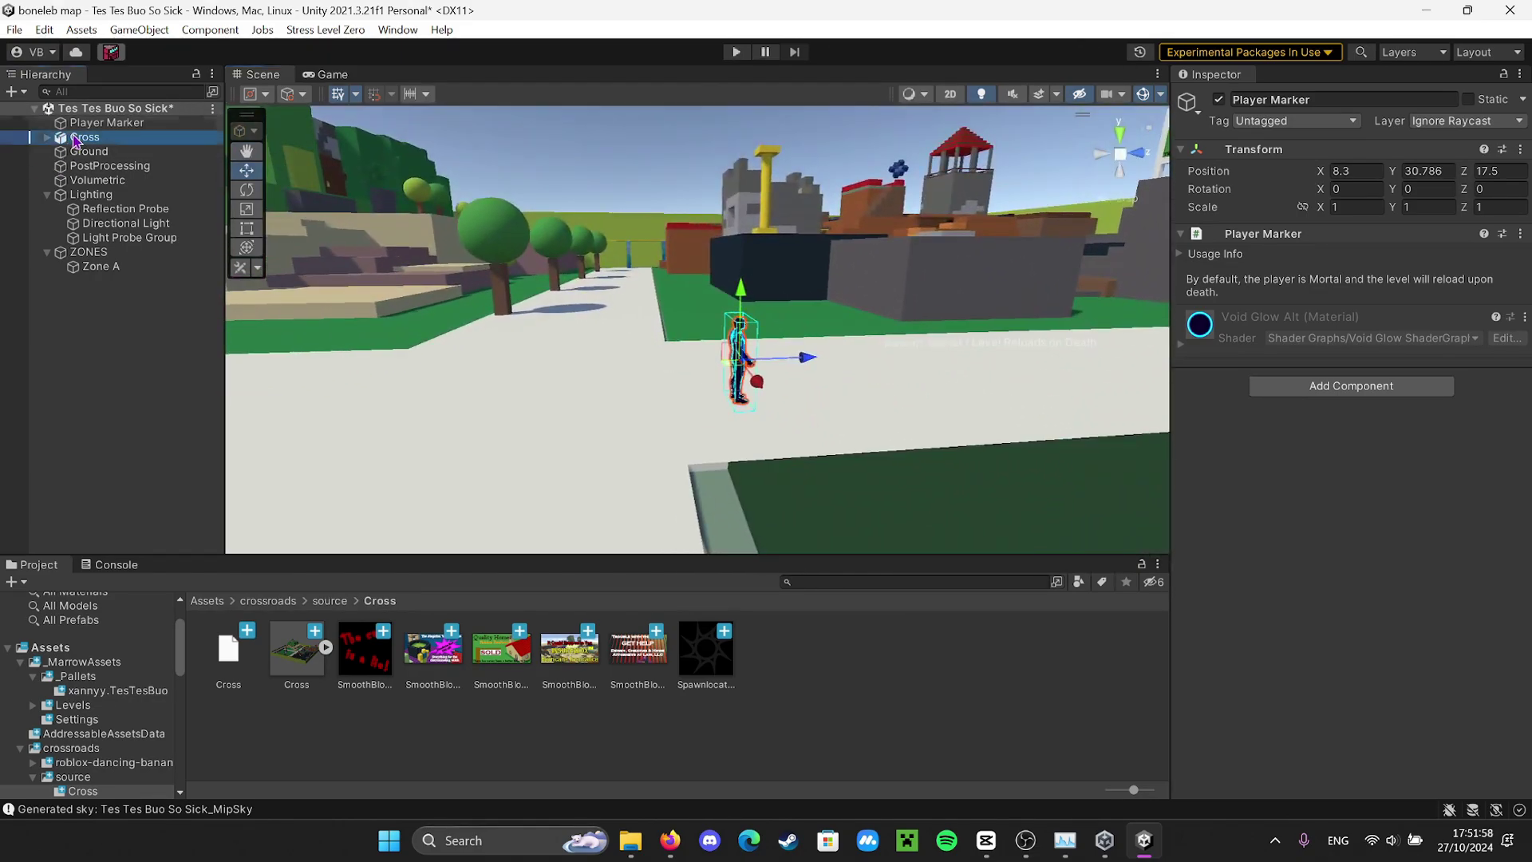
pyautogui.doubleClick(74, 141)
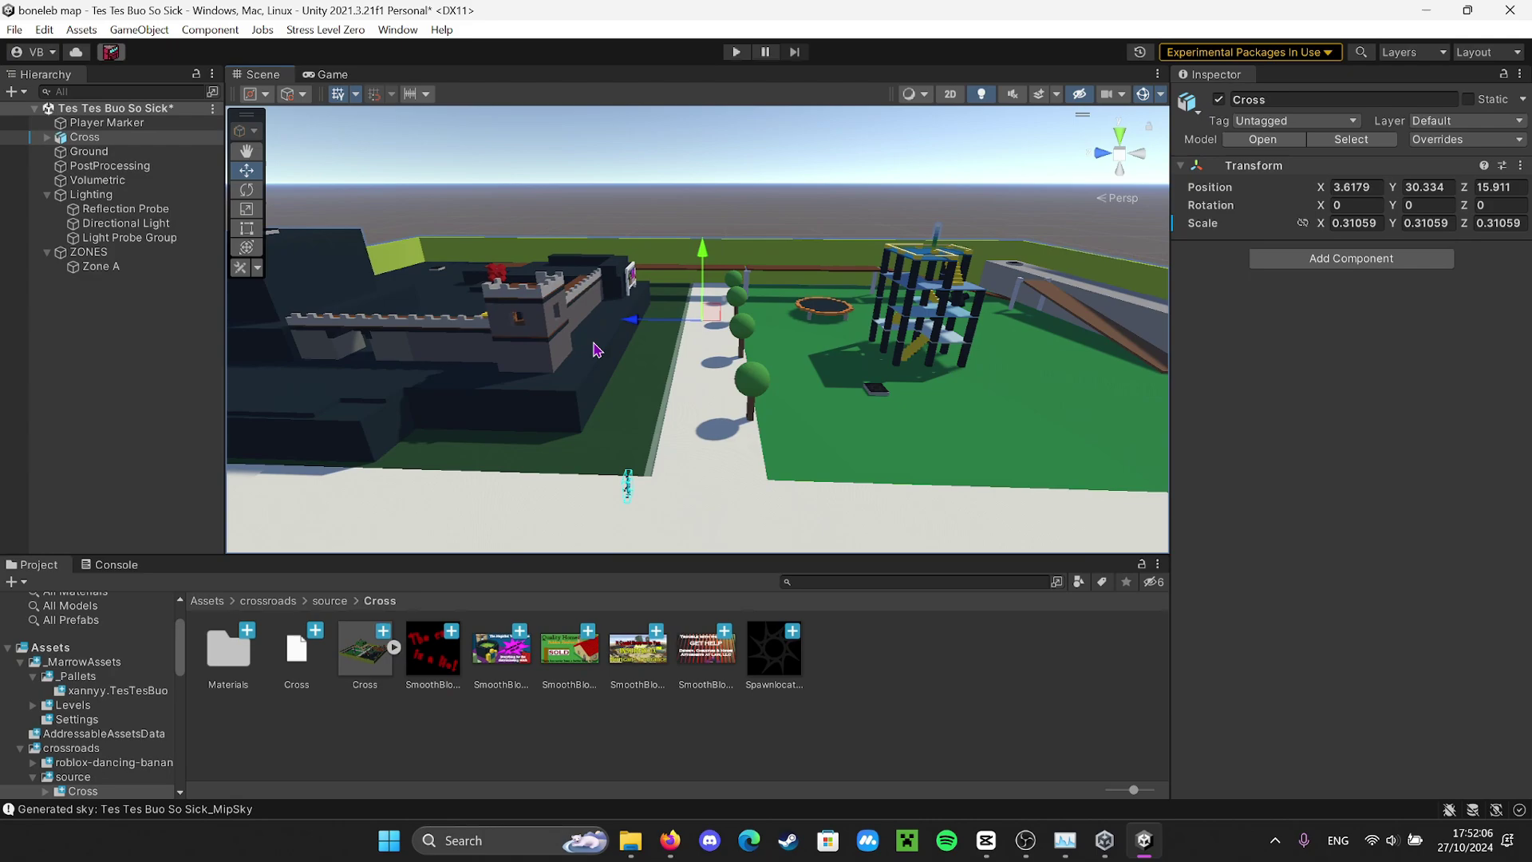
# Place the DancingBanana from roblox-dancing-banana/source/PC Computer - Roblox - Dancing Banana into the level
pyautogui.moveTo(585, 313); pyautogui.dragTo(627, 459, button='right')
pyautogui.hotkey('shift', 'd')
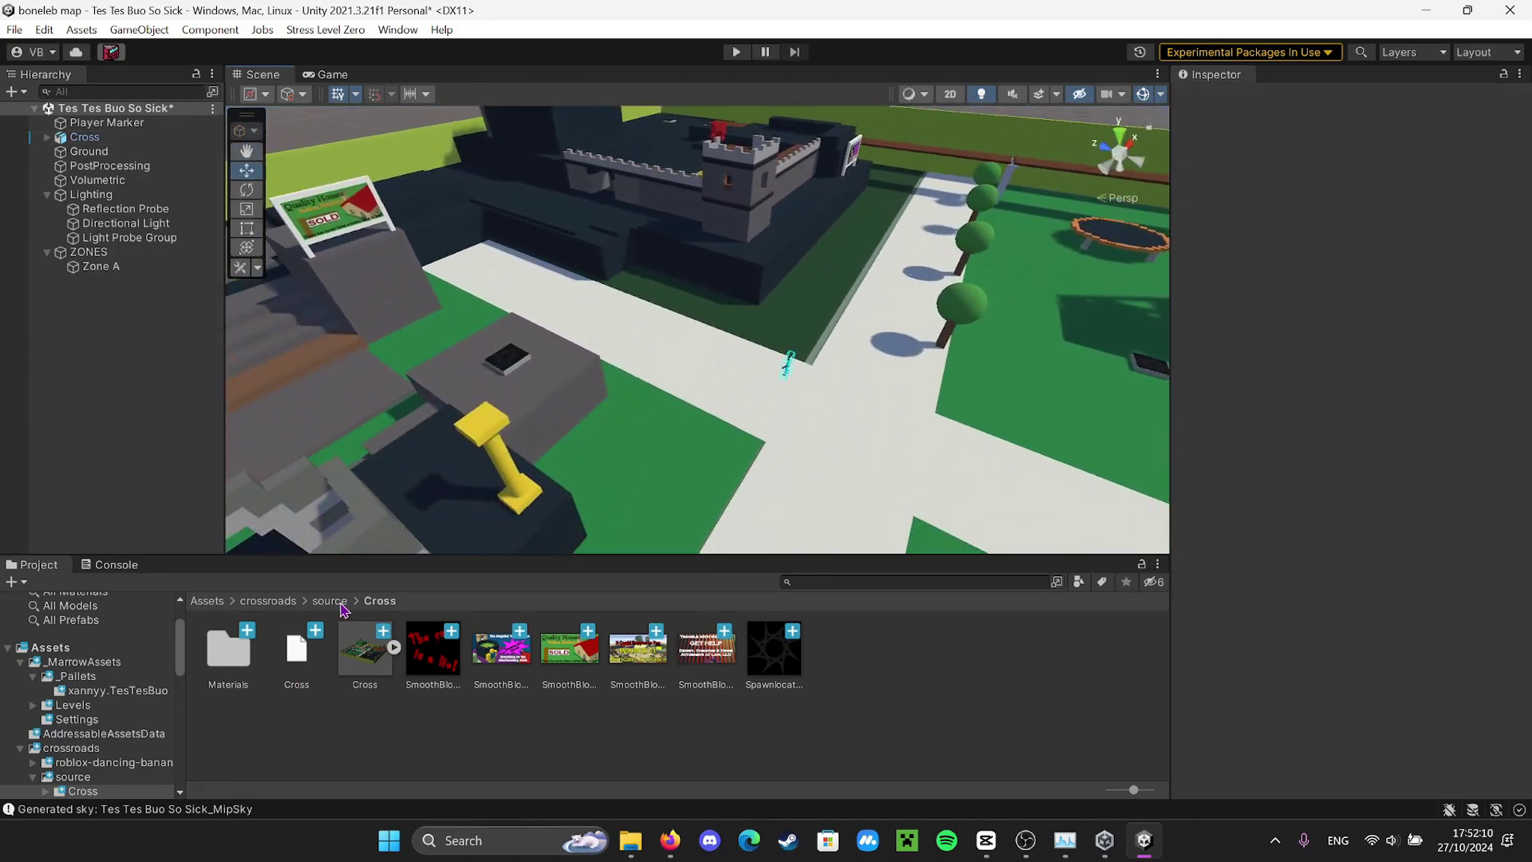
pyautogui.click(343, 602)
pyautogui.click(257, 604)
pyautogui.doubleClick(231, 648)
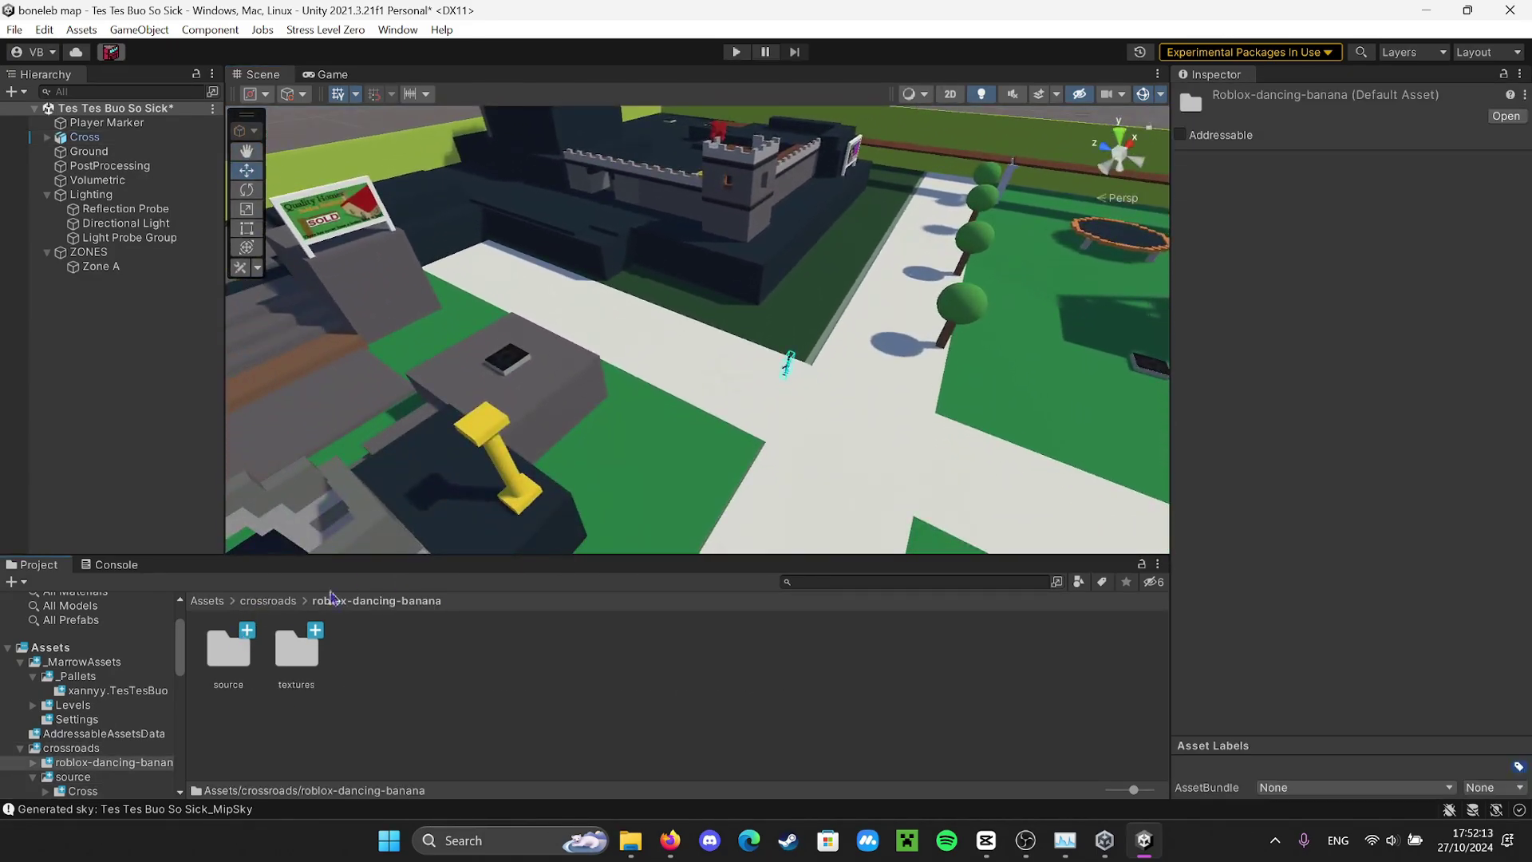
pyautogui.doubleClick(243, 664)
pyautogui.doubleClick(239, 658)
pyautogui.doubleClick(239, 658)
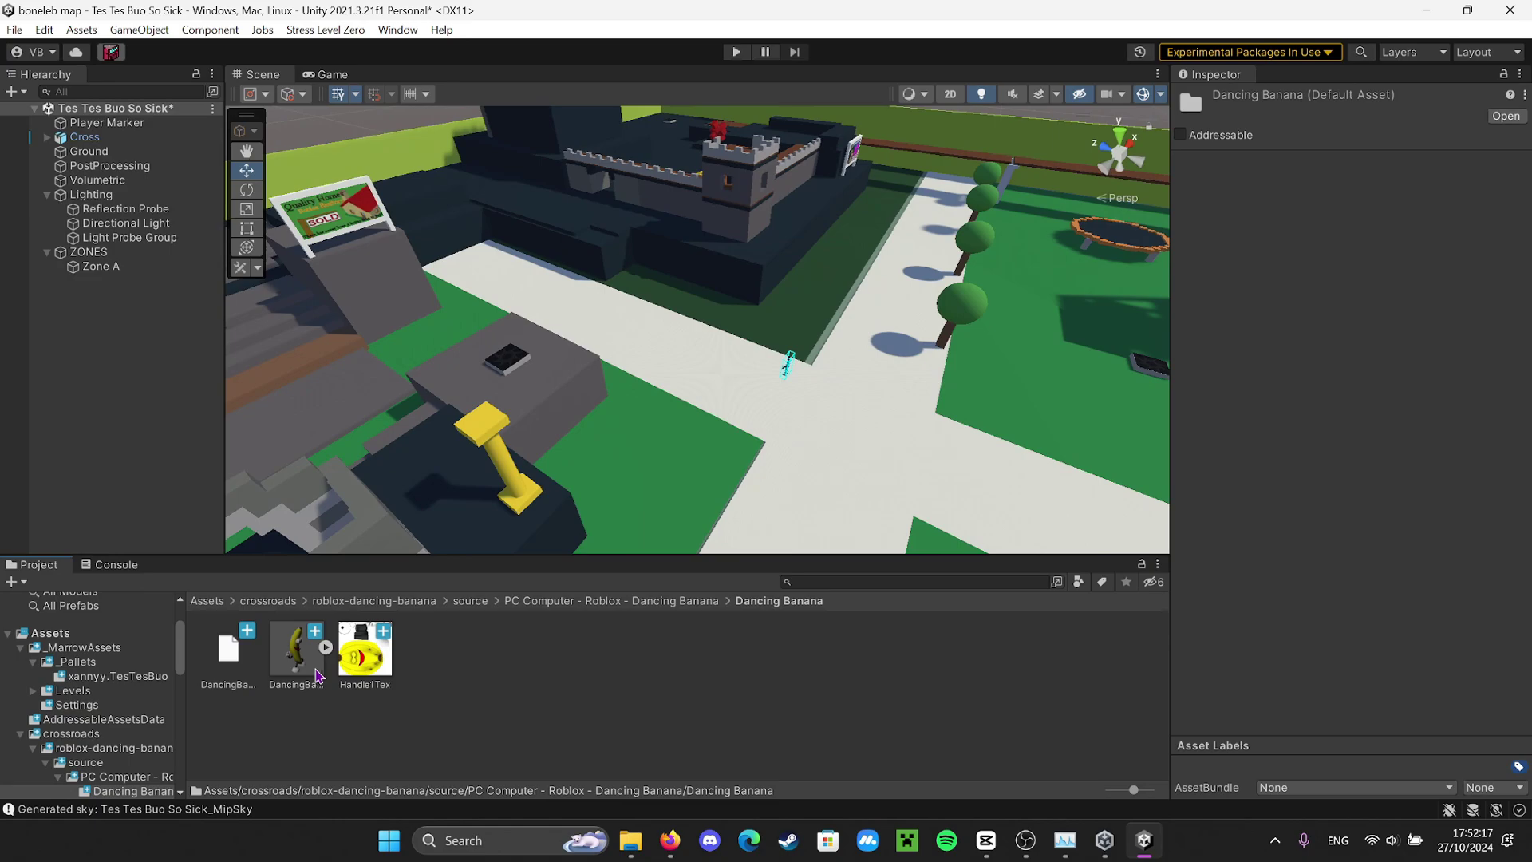
pyautogui.moveTo(853, 431); pyautogui.dragTo(846, 415)
pyautogui.press('f')
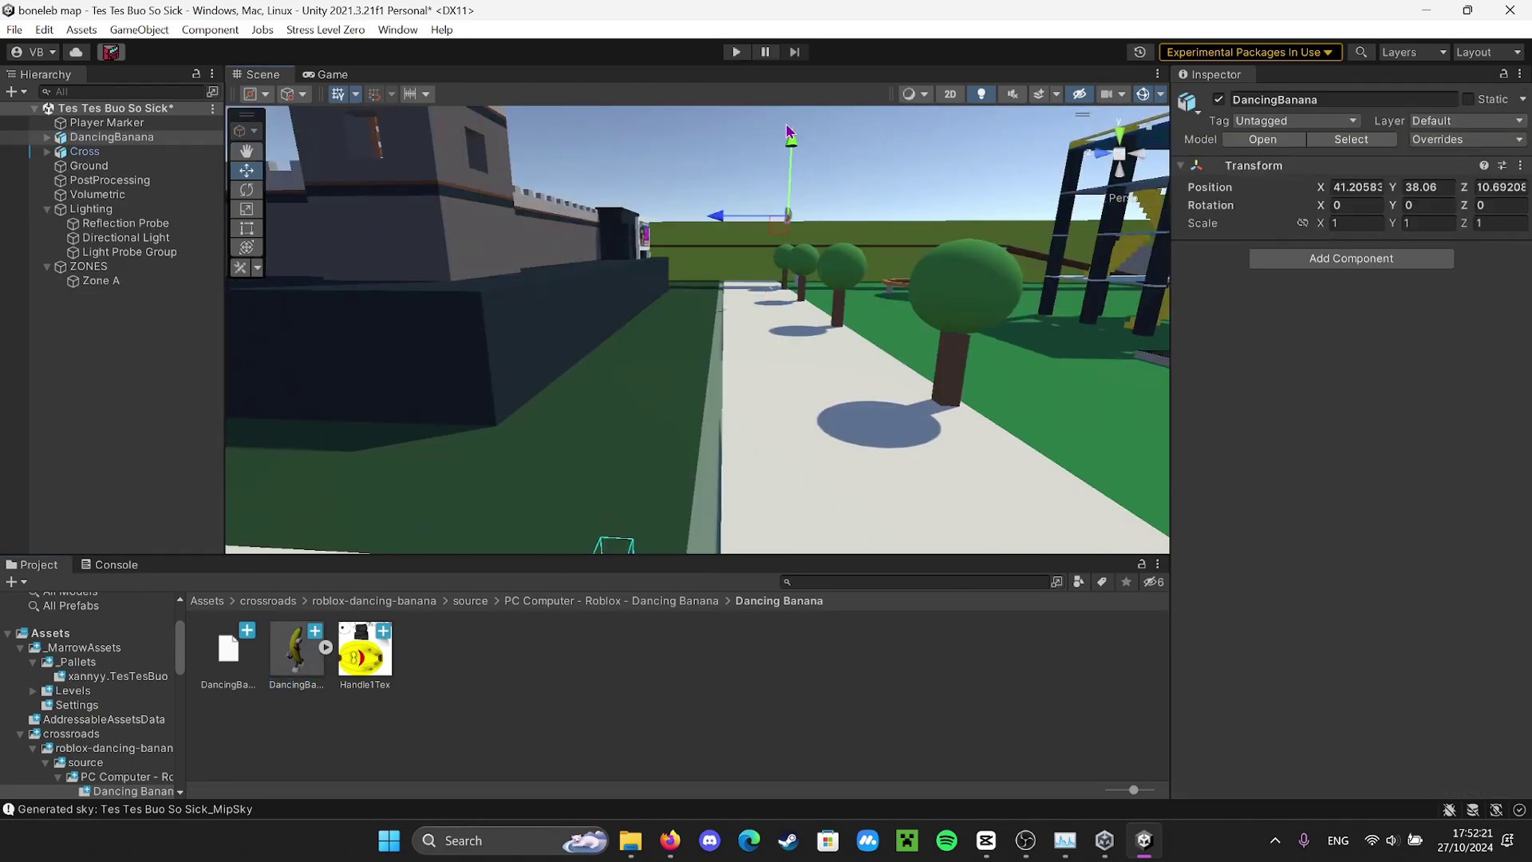
# Raise the DancingBanana to Y 34.21 and scale it up to 6.5478
pyautogui.click(1024, 317)
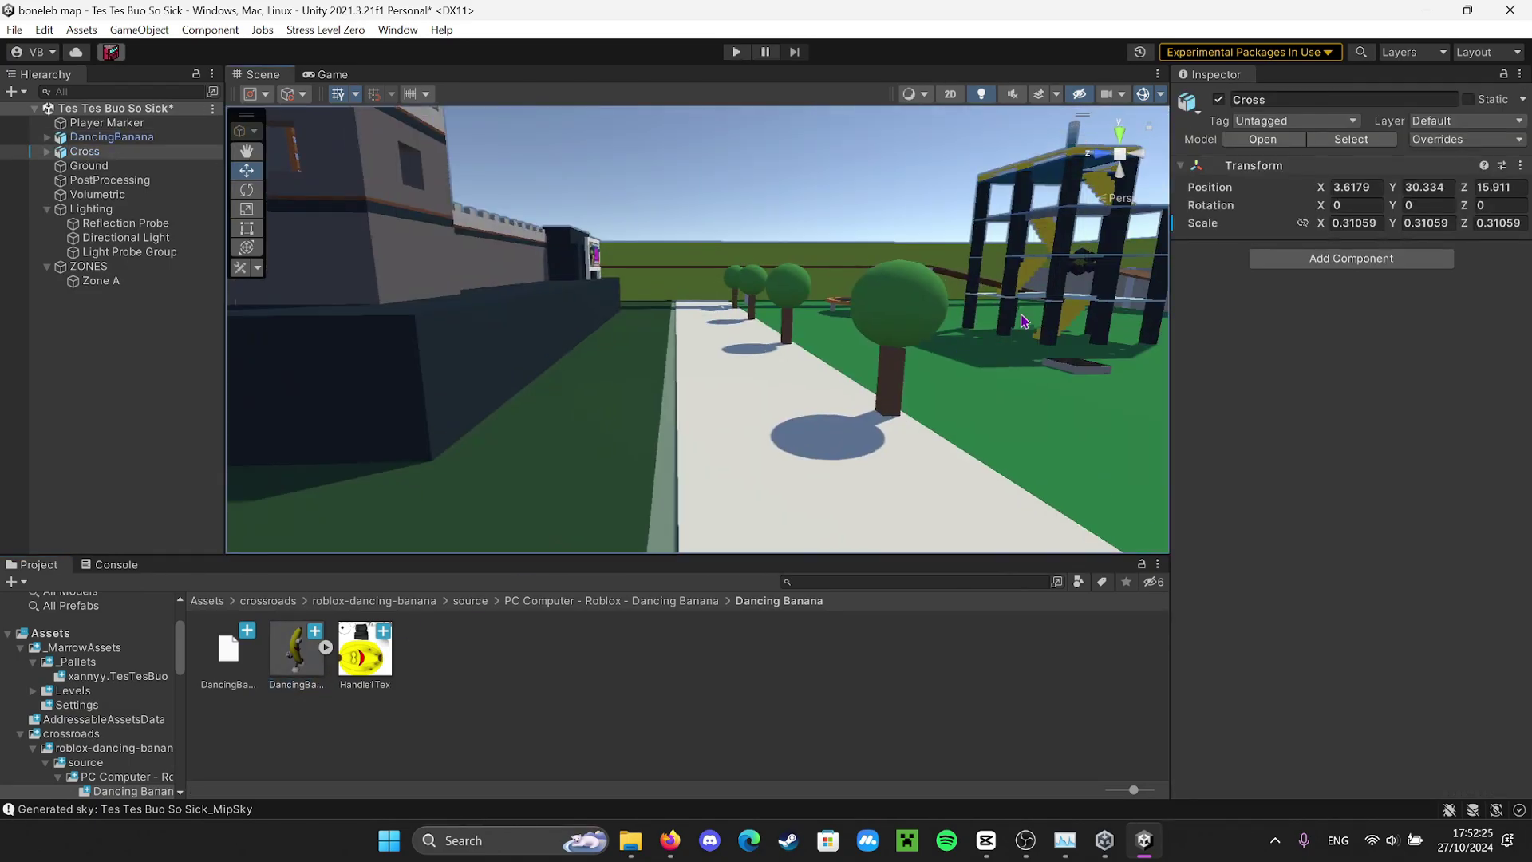
pyautogui.moveTo(1025, 317); pyautogui.dragTo(1120, 293, button='right')
pyautogui.moveTo(486, 299); pyautogui.dragTo(523, 268, button='right')
pyautogui.click(106, 136)
pyautogui.press('w')
pyautogui.moveTo(648, 321); pyautogui.dragTo(862, 450, button='right')
pyautogui.moveTo(781, 356); pyautogui.dragTo(780, 199)
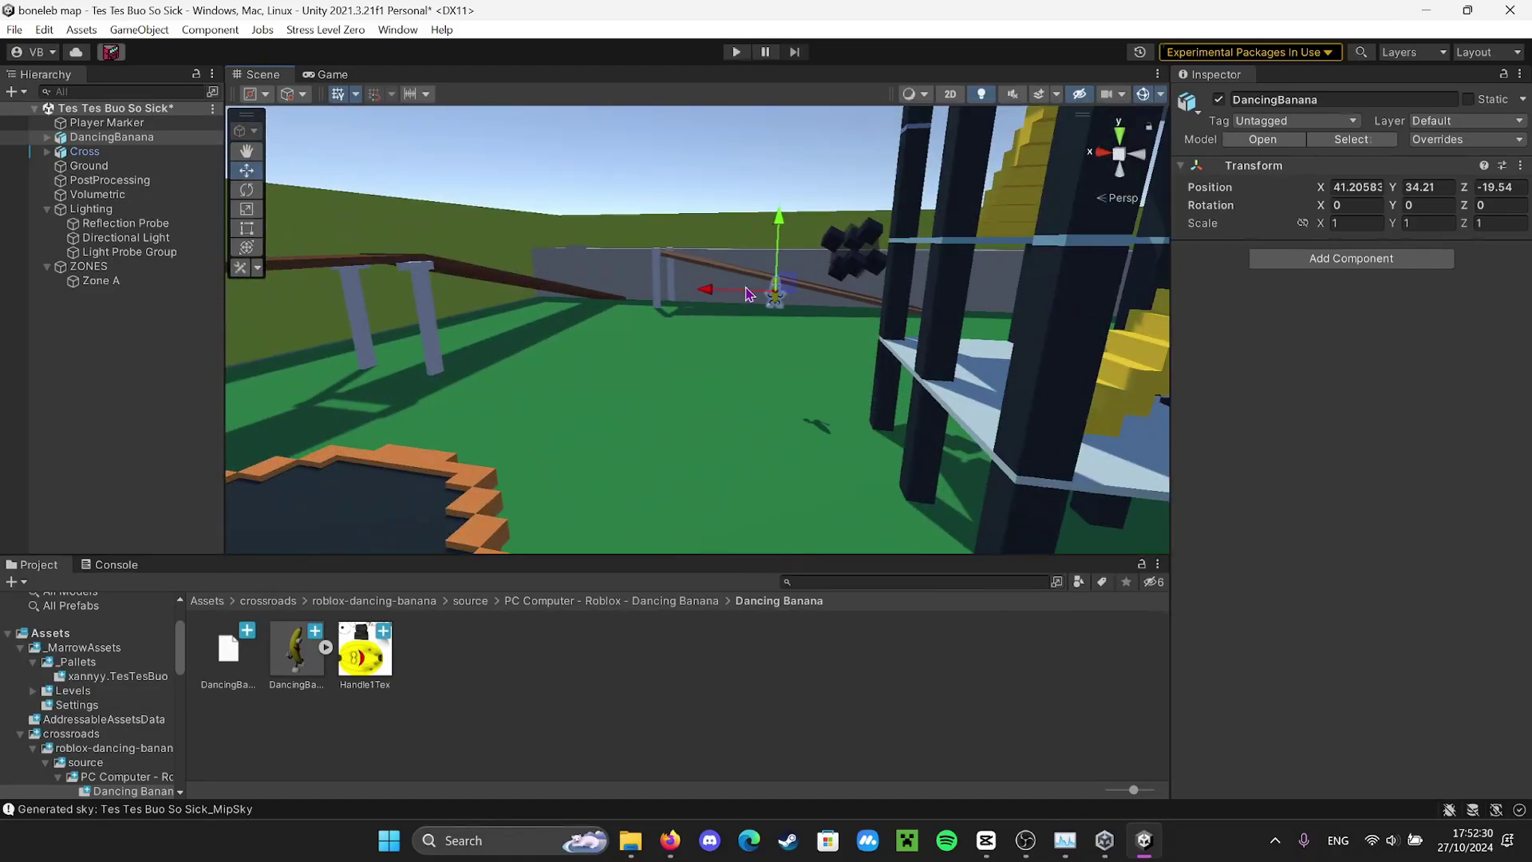
pyautogui.moveTo(805, 324); pyautogui.dragTo(280, 745)
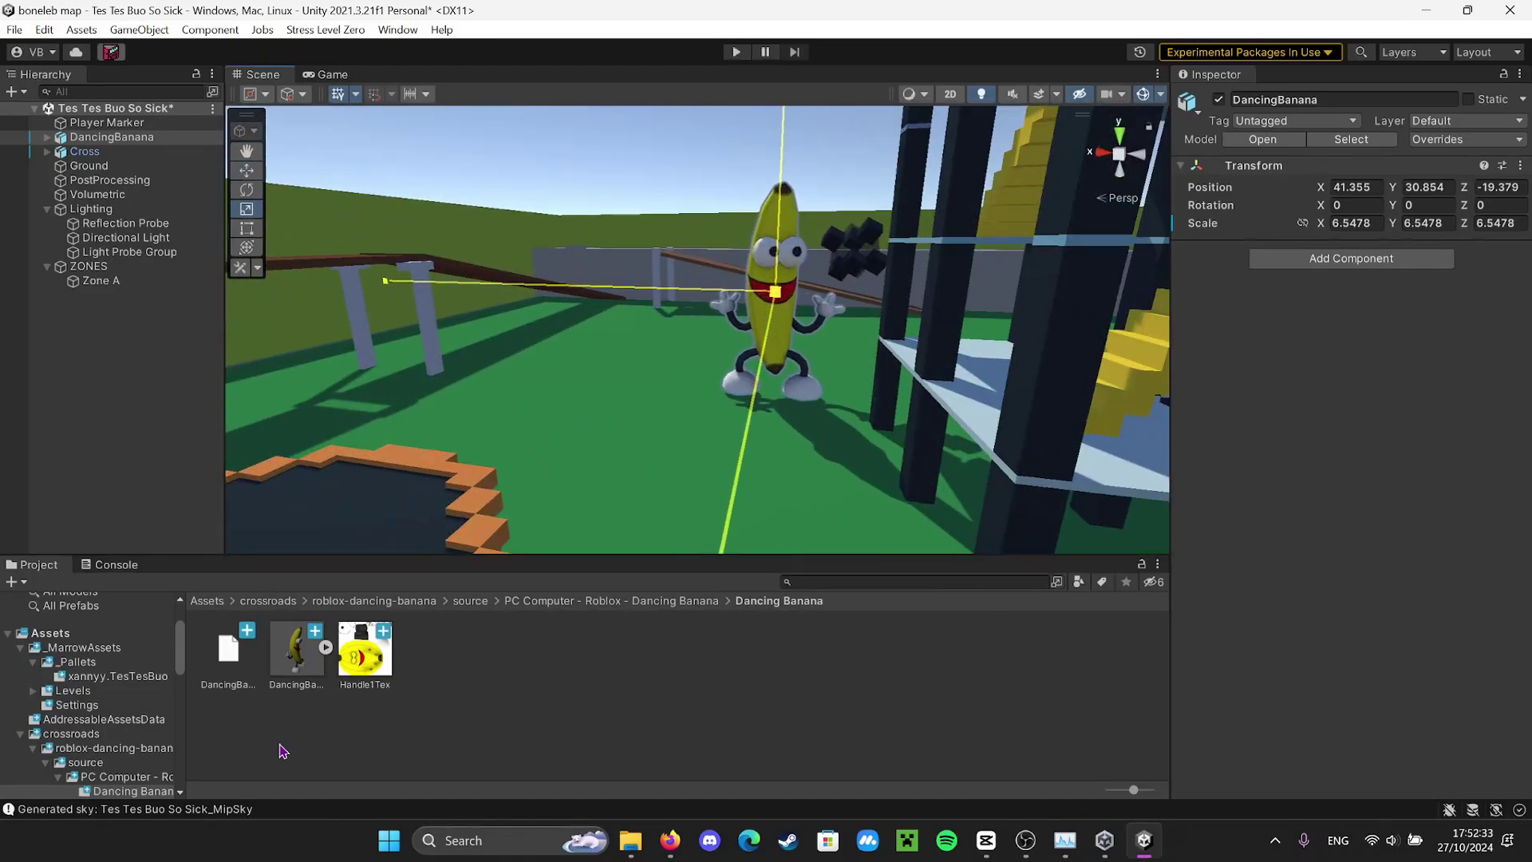
# Fly around the enlarged banana to check it stands beside the platform tower
pyautogui.moveTo(638, 463); pyautogui.dragTo(837, 298, button='right')
pyautogui.press('w')
pyautogui.click(819, 359)
pyautogui.press('s')
pyautogui.press('w')
pyautogui.press('s')
pyautogui.press('w')
pyautogui.click(650, 264)
pyautogui.press('s')
pyautogui.press('a')
pyautogui.click(836, 285)
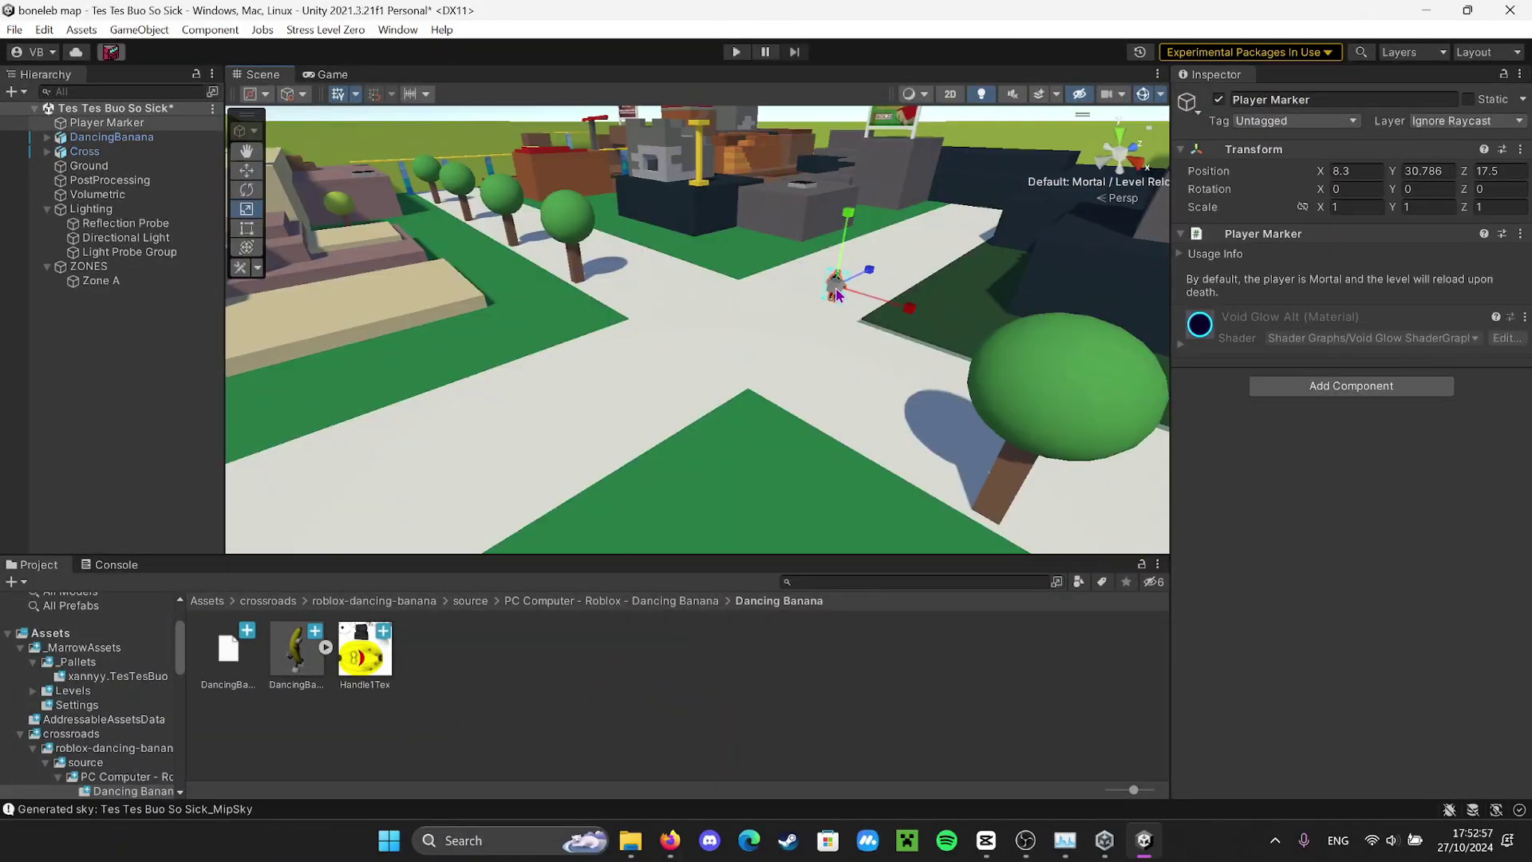
# Move the Player Marker to X 6.65, Z 11.72
pyautogui.click(255, 179)
pyautogui.moveTo(843, 282); pyautogui.dragTo(753, 309)
pyautogui.moveTo(755, 311)
pyautogui.mouseDown(button='right')
pyautogui.moveTo(759, 342)
pyautogui.moveTo(530, 280)
pyautogui.moveTo(514, 254)
pyautogui.mouseUp(button='right')
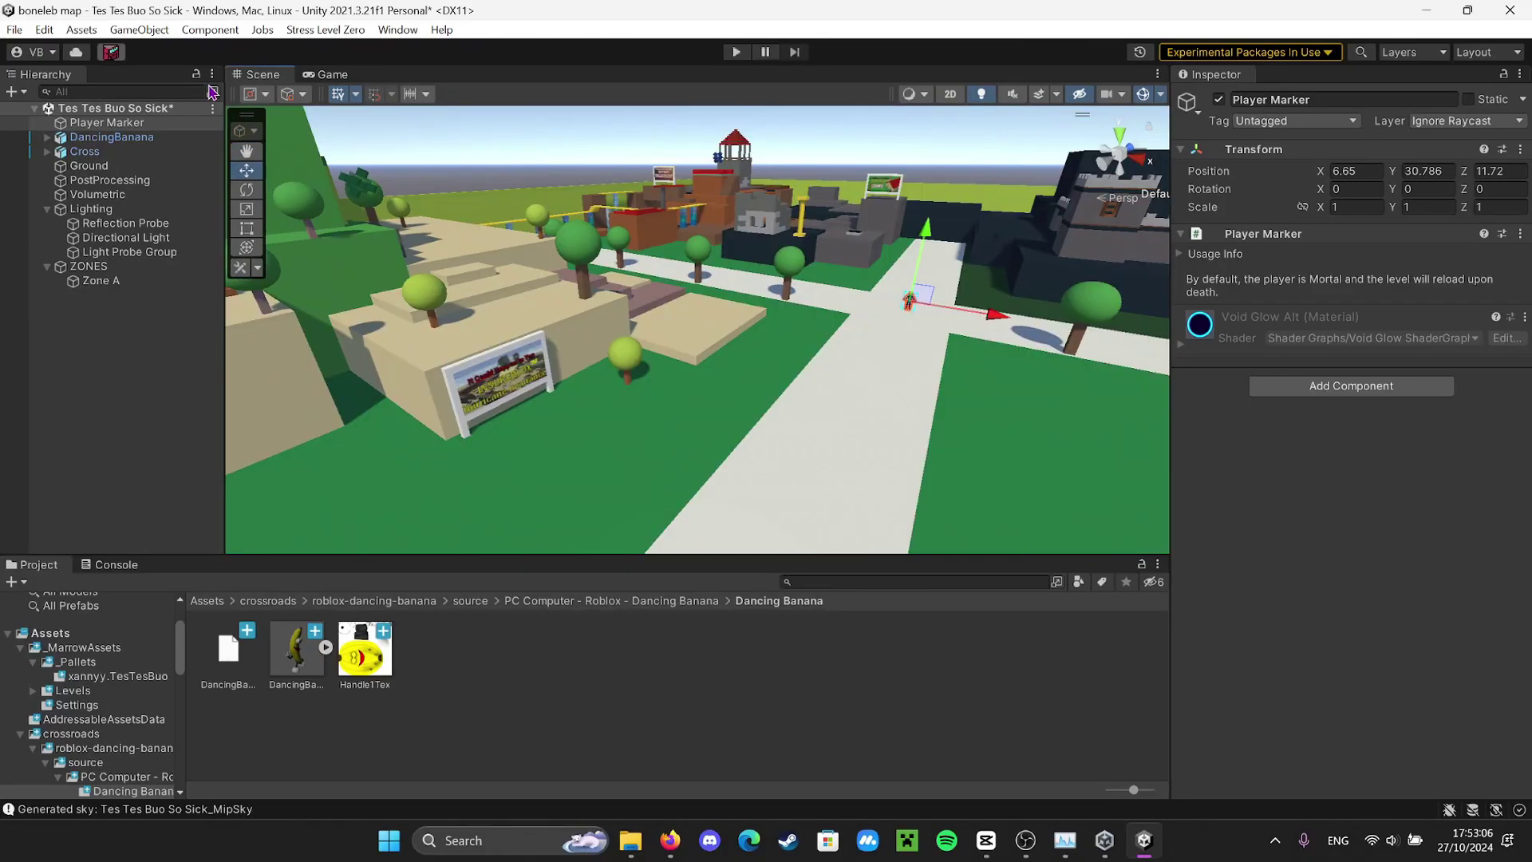
# Open the Stress Level Zero Asset Warehouse and dock it into the editor layout
pyautogui.click(207, 600)
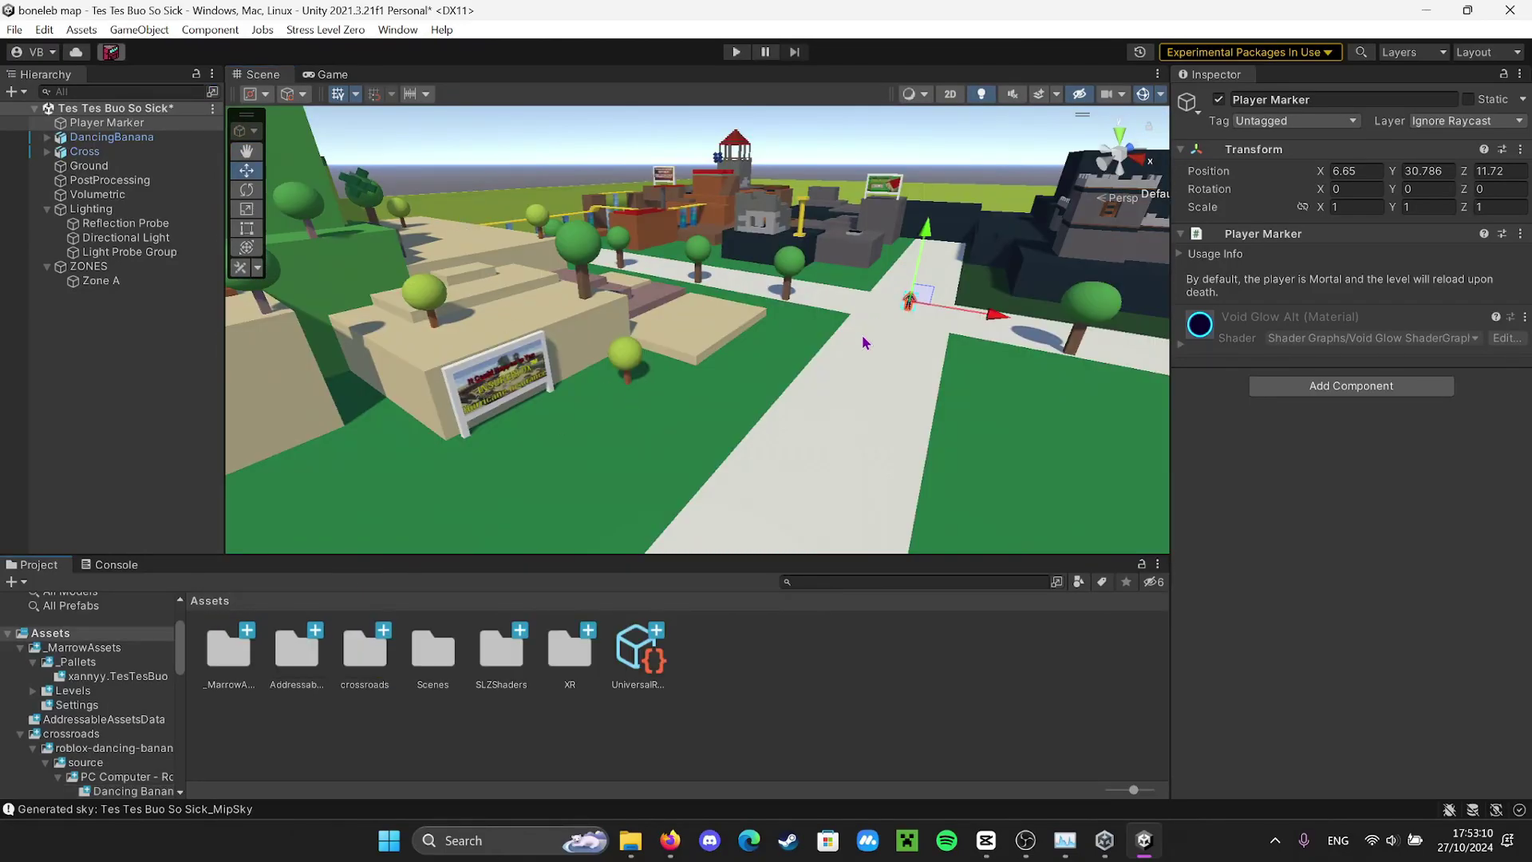
pyautogui.click(111, 53)
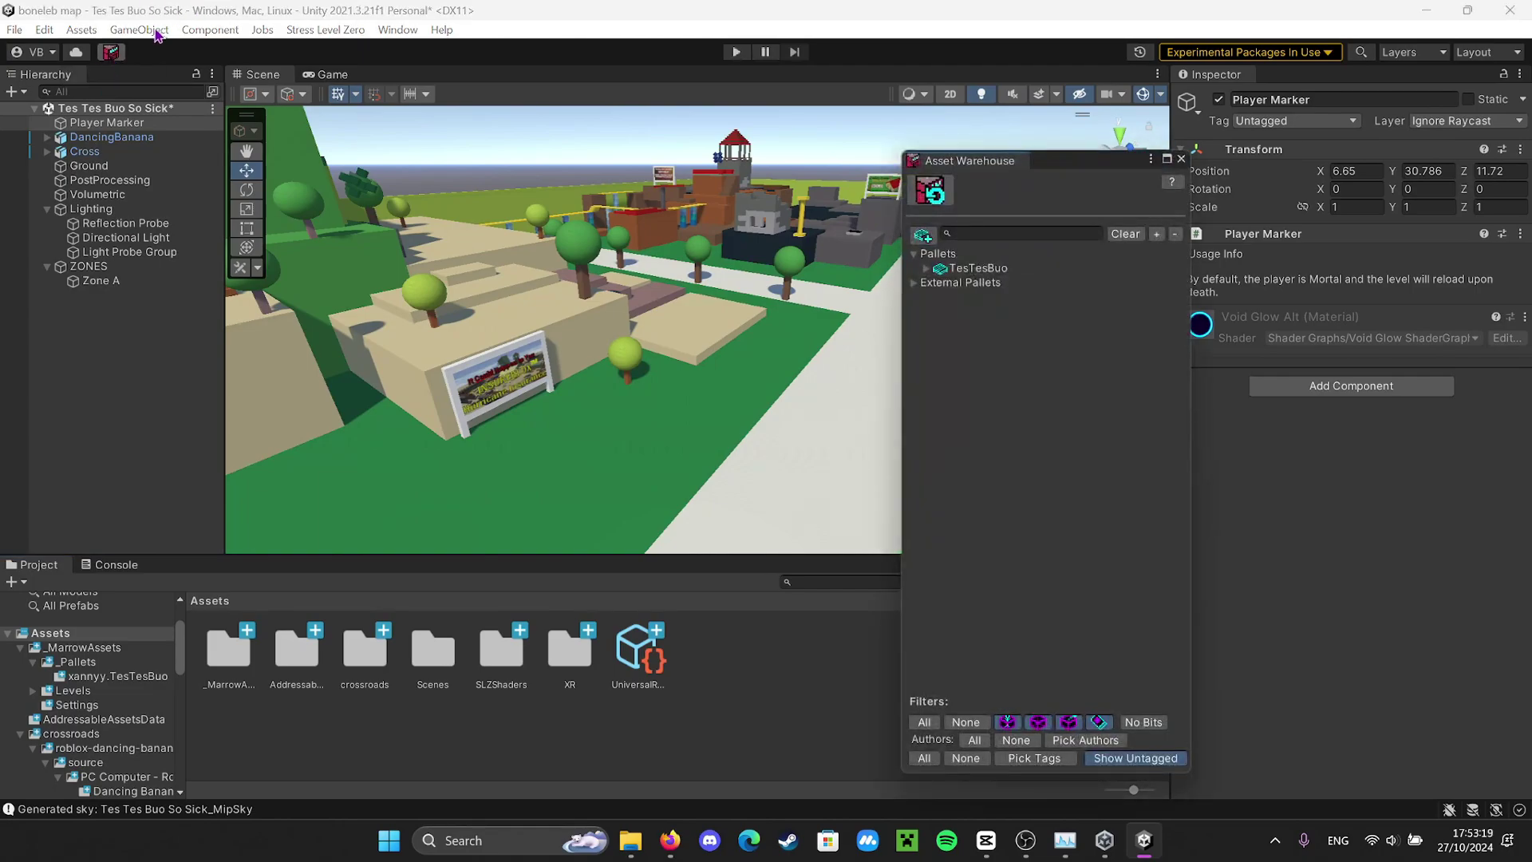
pyautogui.moveTo(969, 160); pyautogui.dragTo(193, 106)
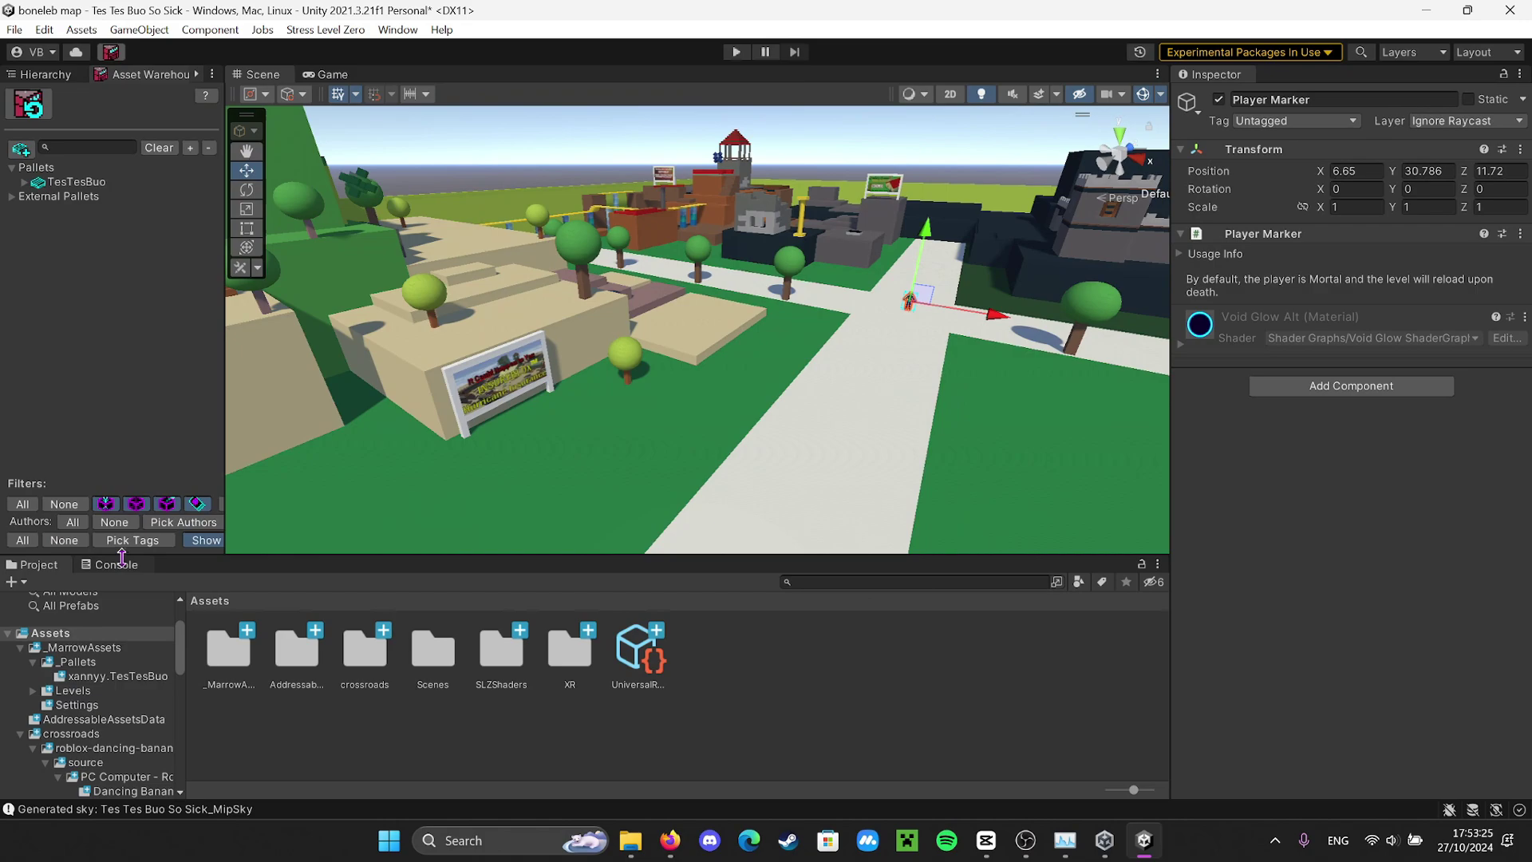
pyautogui.moveTo(121, 556); pyautogui.dragTo(122, 571)
# Add BONELAB dependencies to the TesTesBuo pallet and pack it for Quest
pyautogui.click(24, 184)
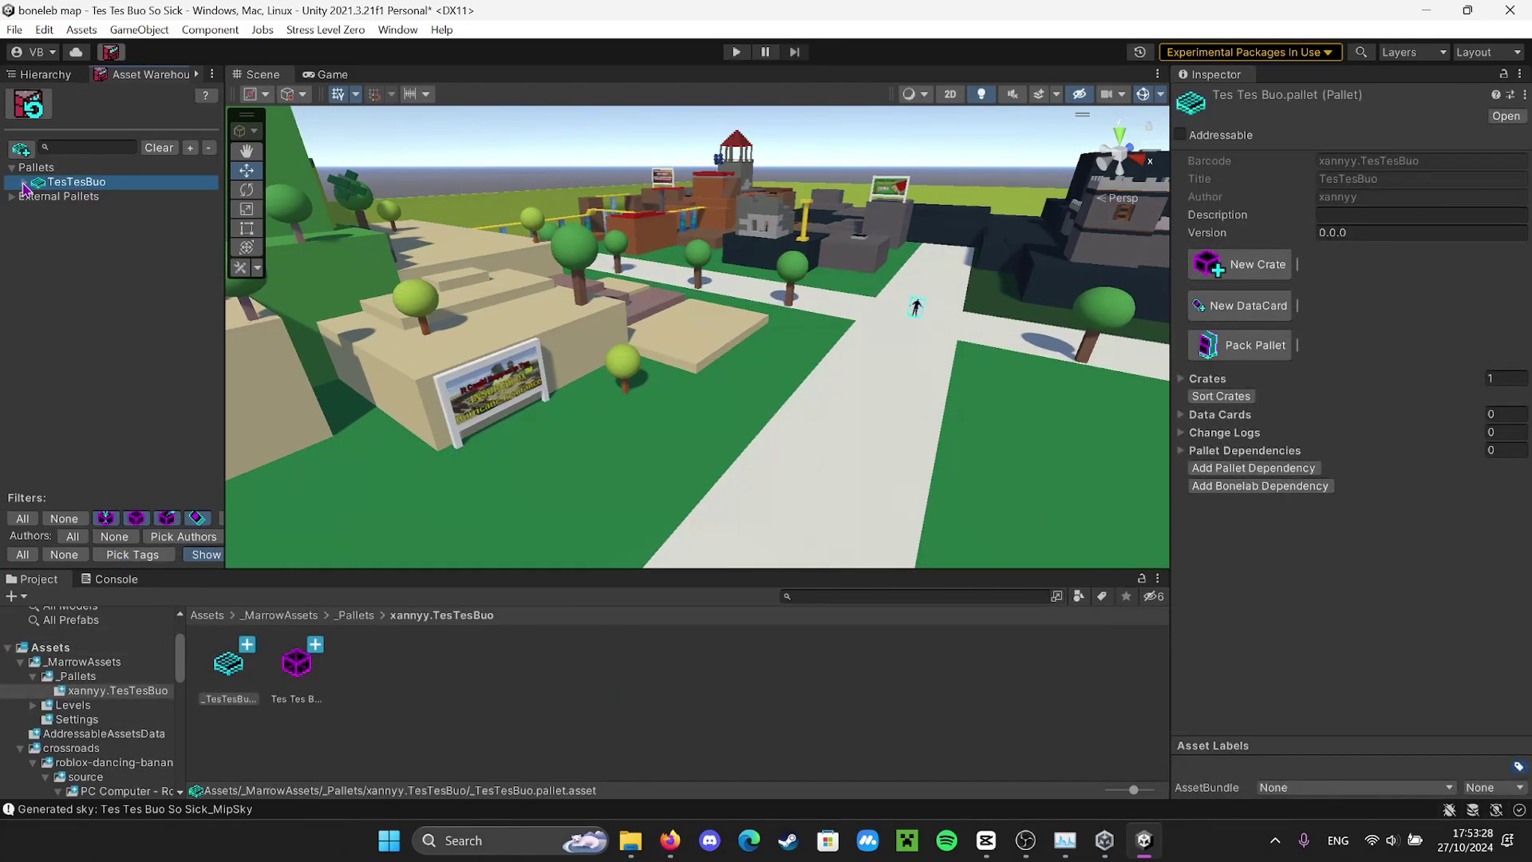
pyautogui.click(1242, 353)
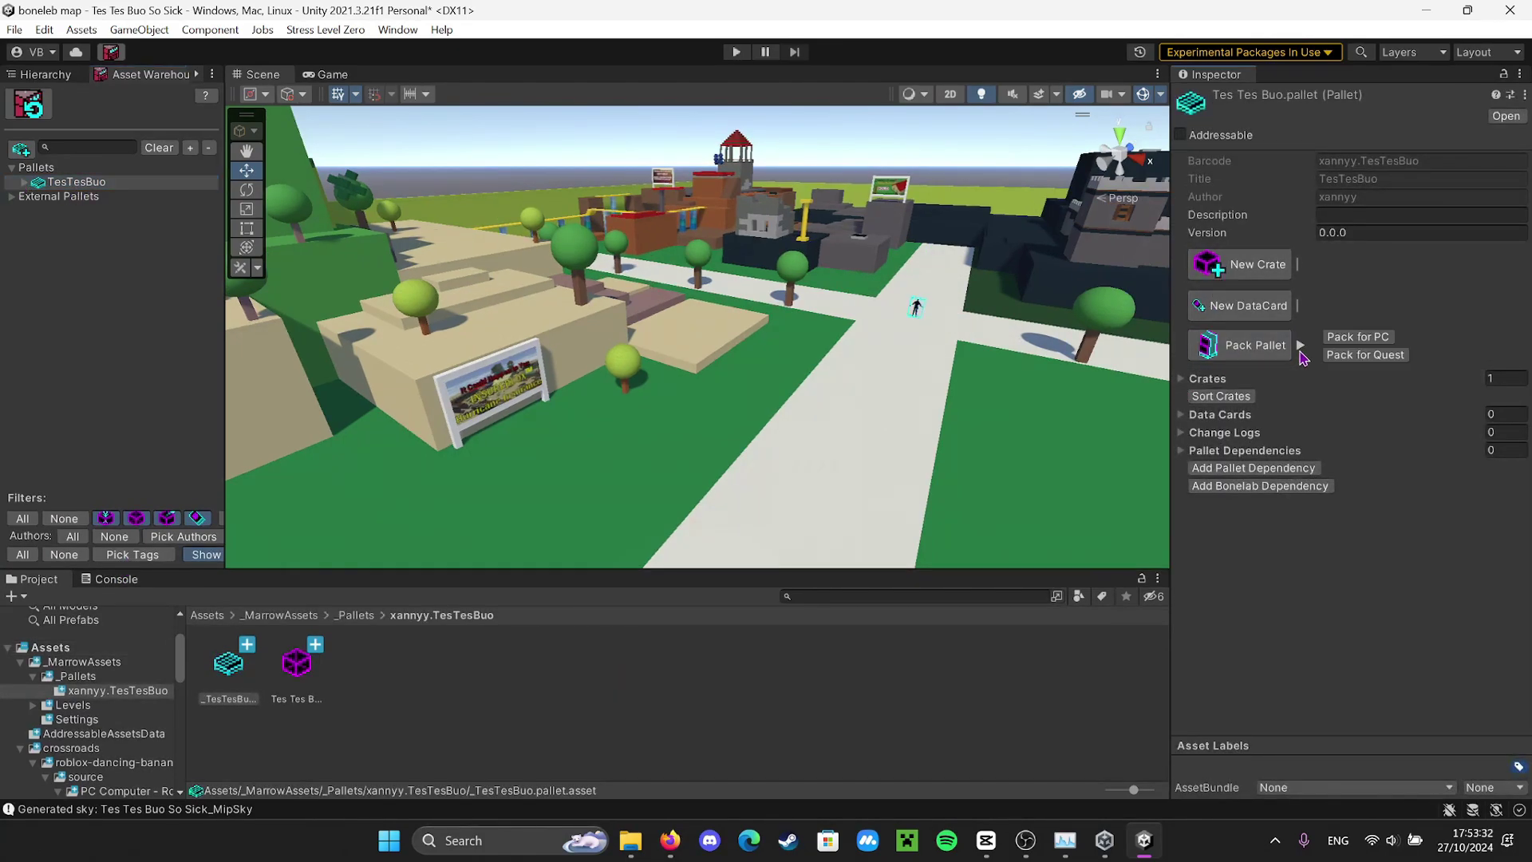
pyautogui.click(1259, 487)
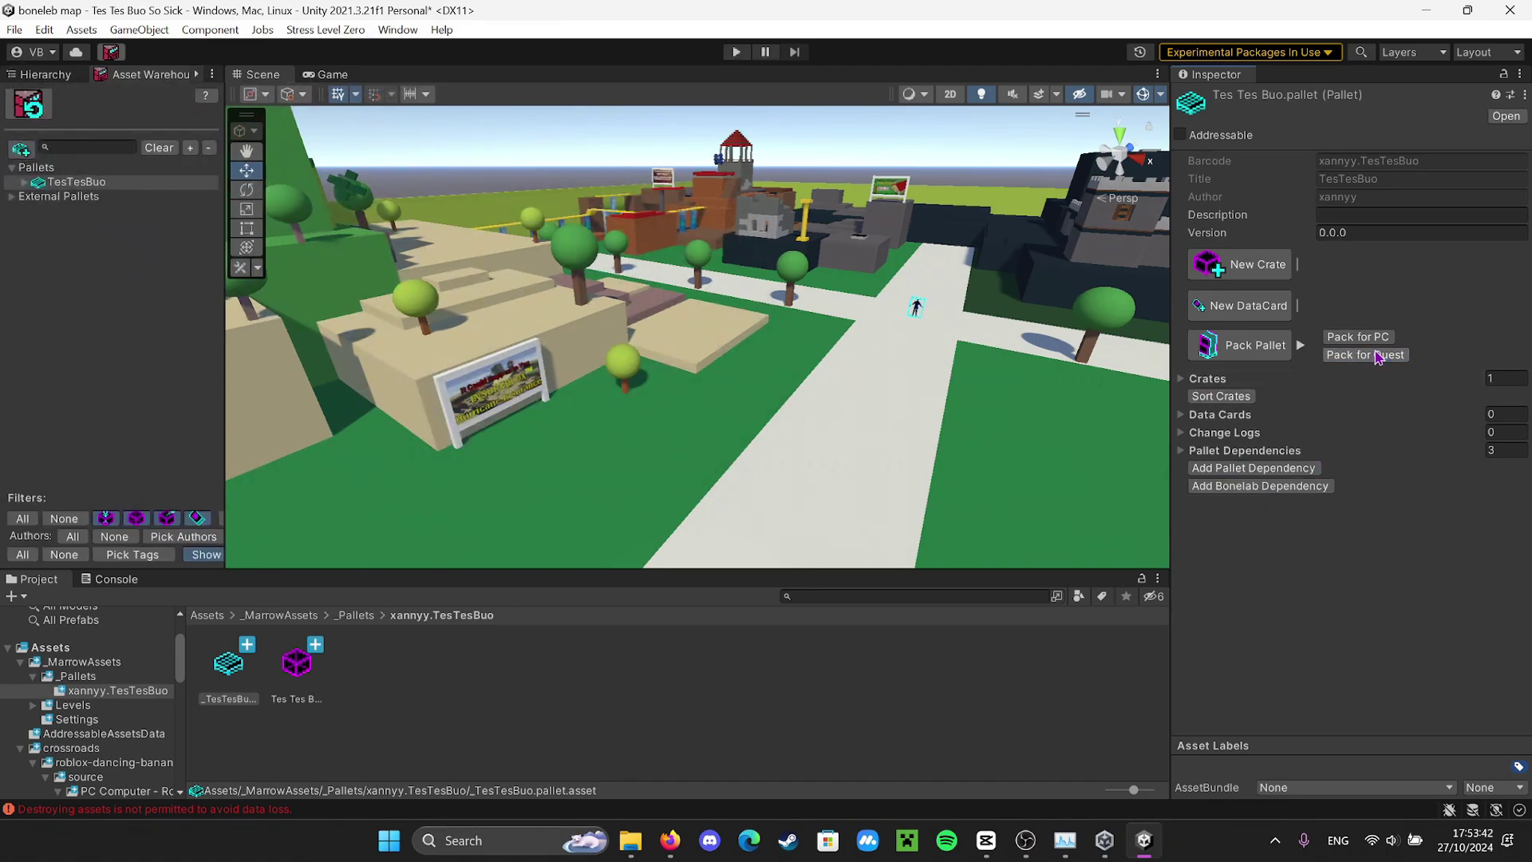
pyautogui.click(1379, 355)
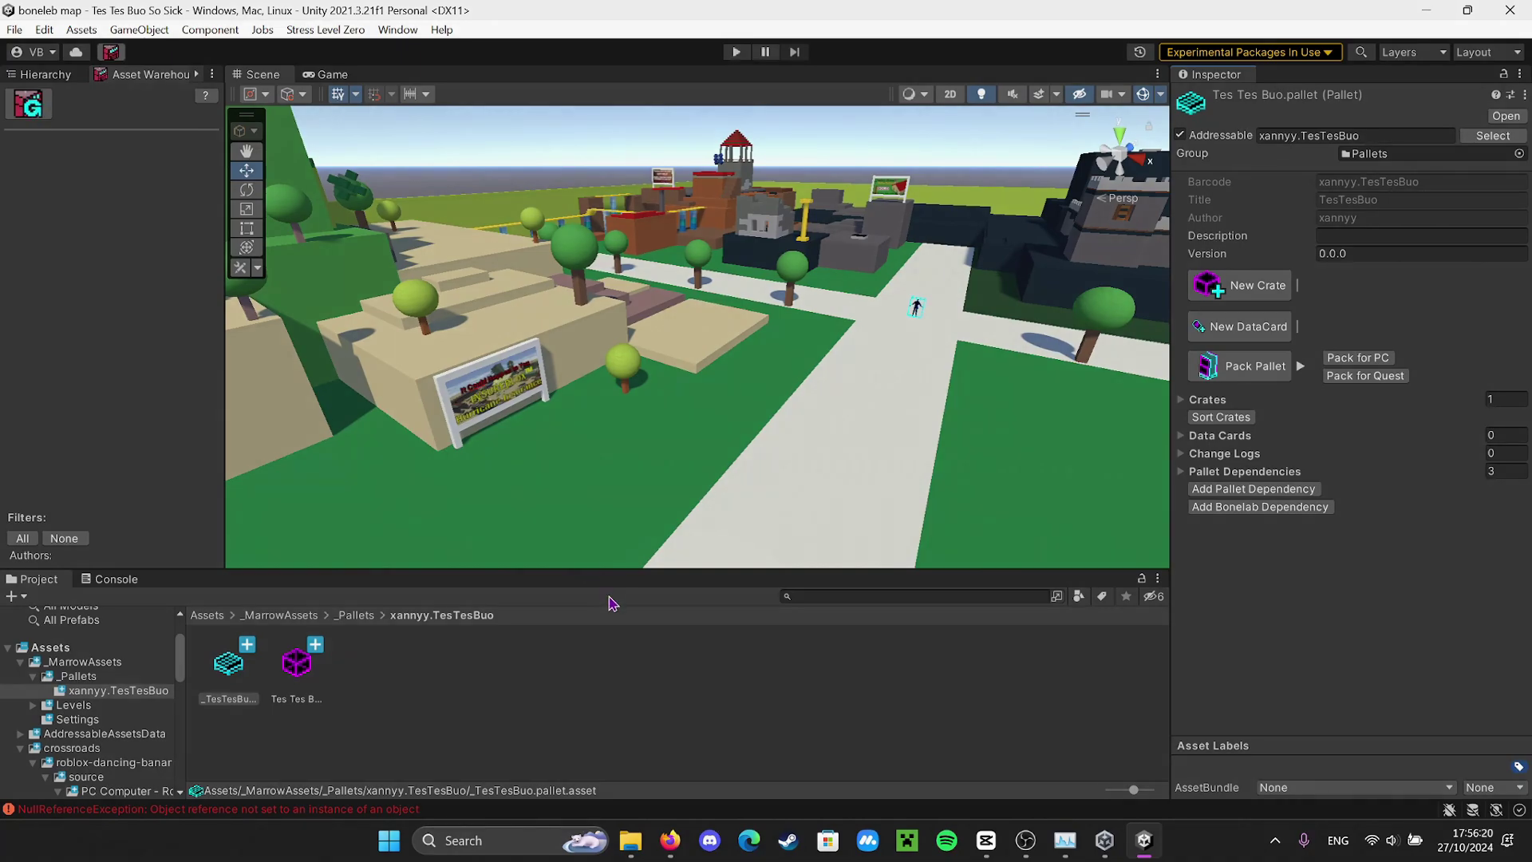
# Let the TesTesBuo Pack for Quest build finish
pyautogui.moveTo(1093, 846)
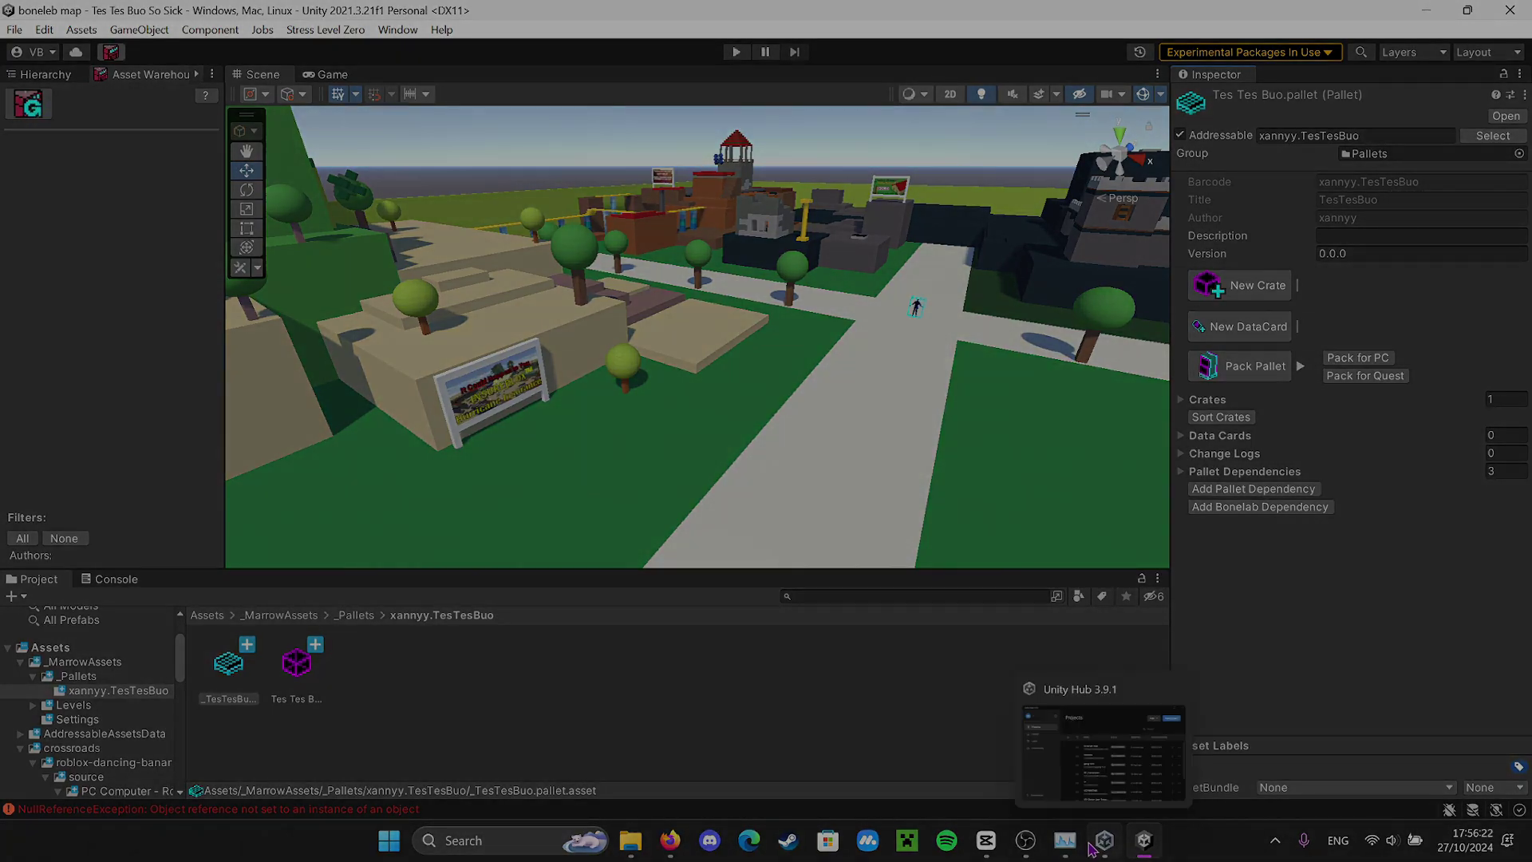